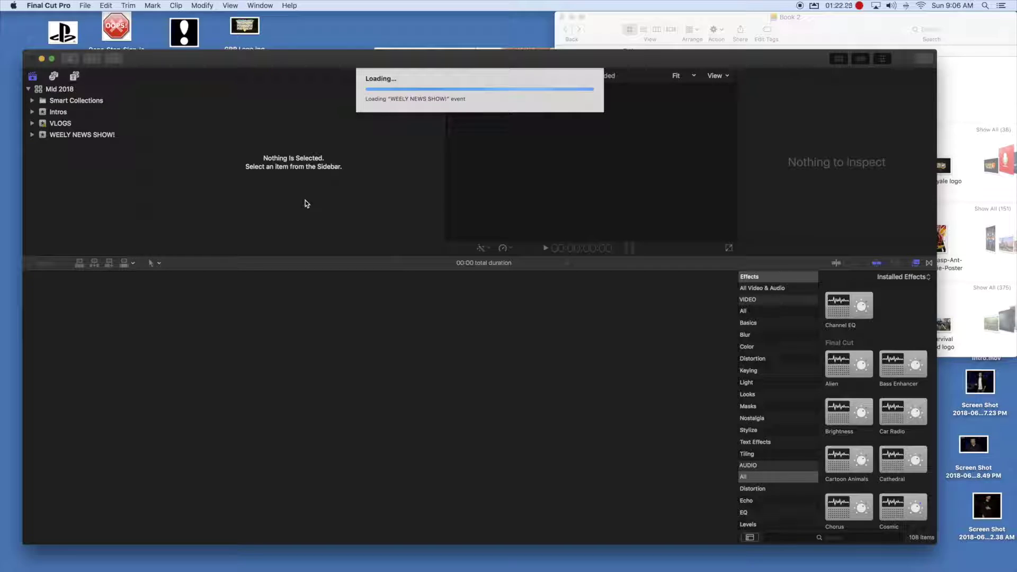
Step: Bring Final Cut Pro forward from Finder and look through the intro projects and clips in the Intros event
mouse_move(611, 25)
left_mouse_down()
mouse_move(559, 27)
mouse_move(617, 25)
left_mouse_up()
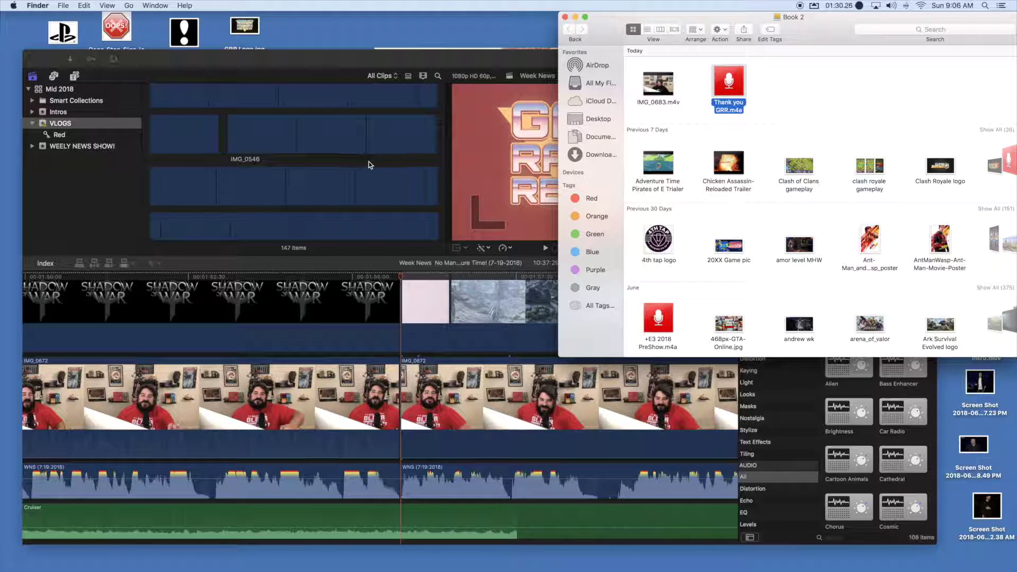
left_click(313, 189)
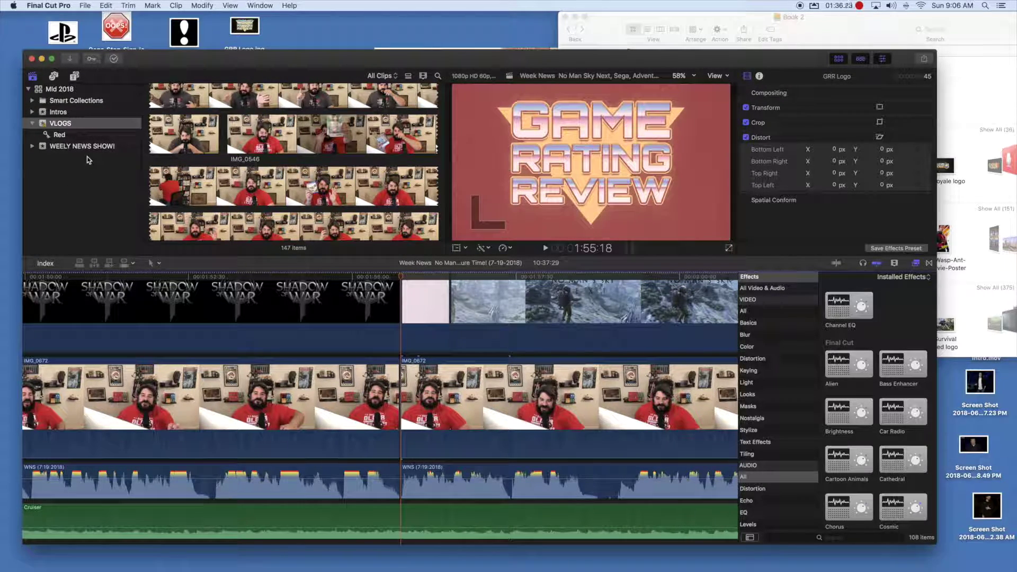
left_click(61, 114)
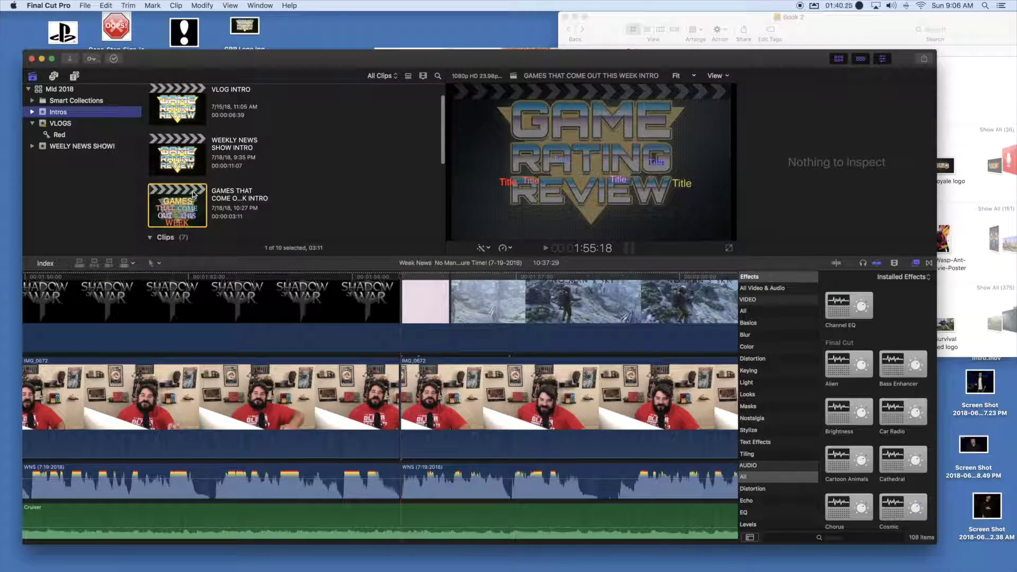
scroll(185, 142, "up", 1)
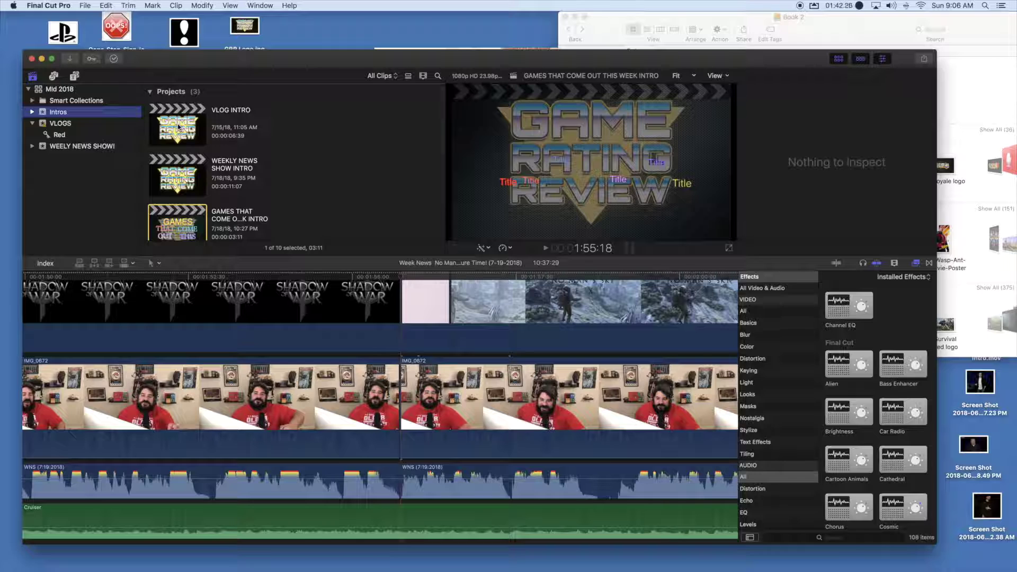
scroll(207, 167, "down", 2)
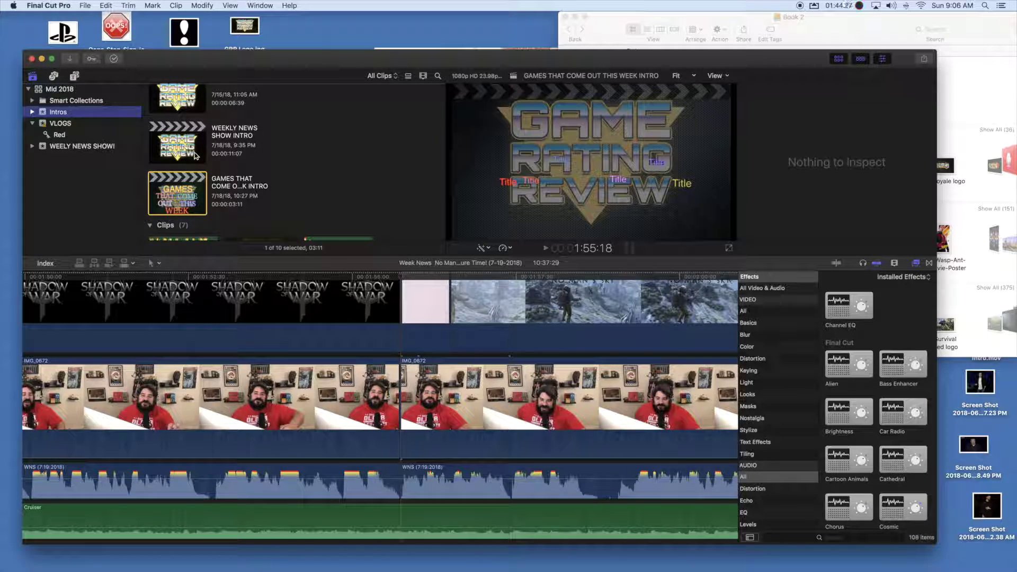
scroll(195, 155, "down", 3)
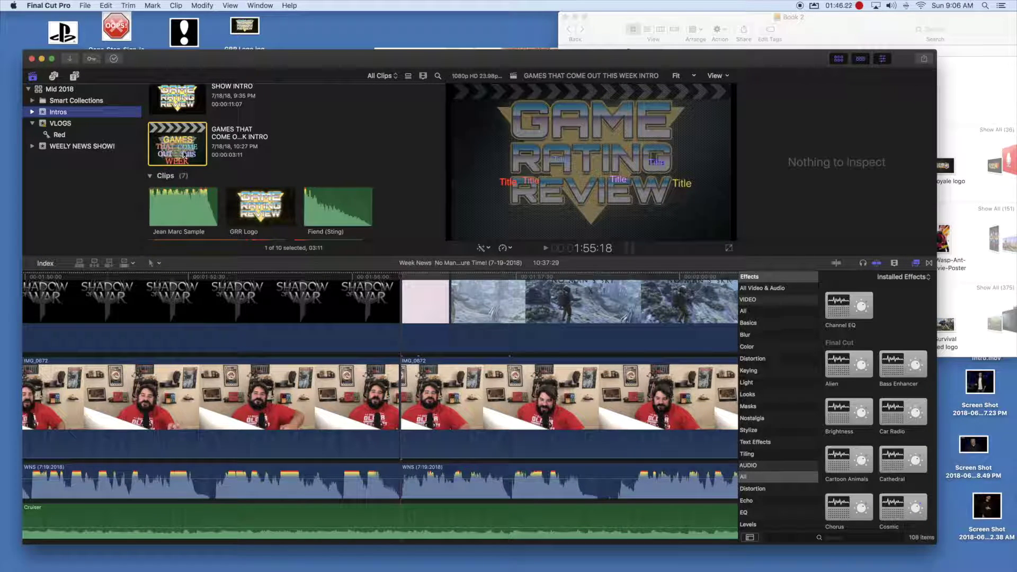
scroll(184, 154, "up", 5)
scroll(193, 143, "down", 2)
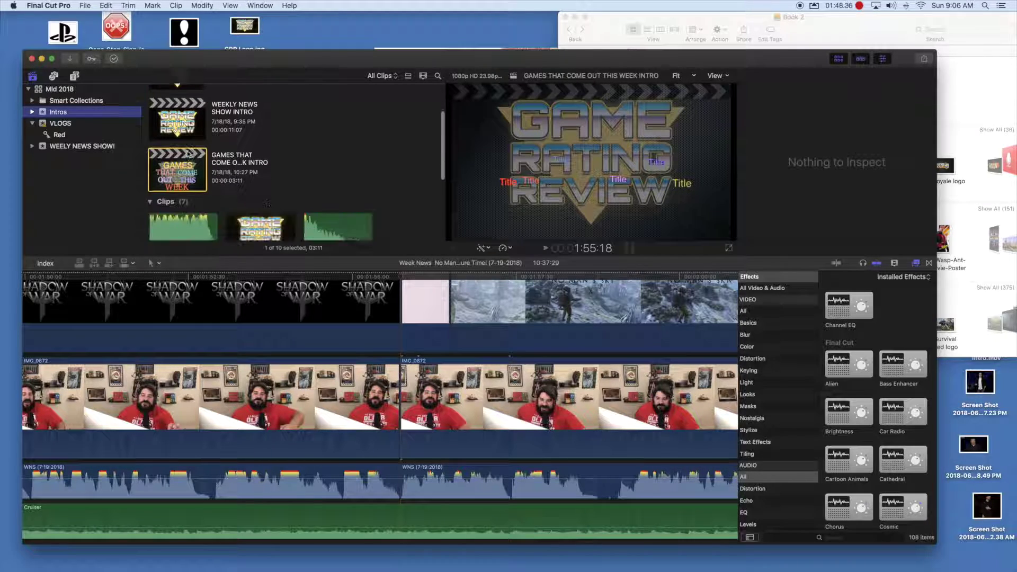
Step: Browse the VLOGS event and open its project about the top 5 ways to deal with a Gamestop employee
left_click(70, 125)
left_click(71, 126)
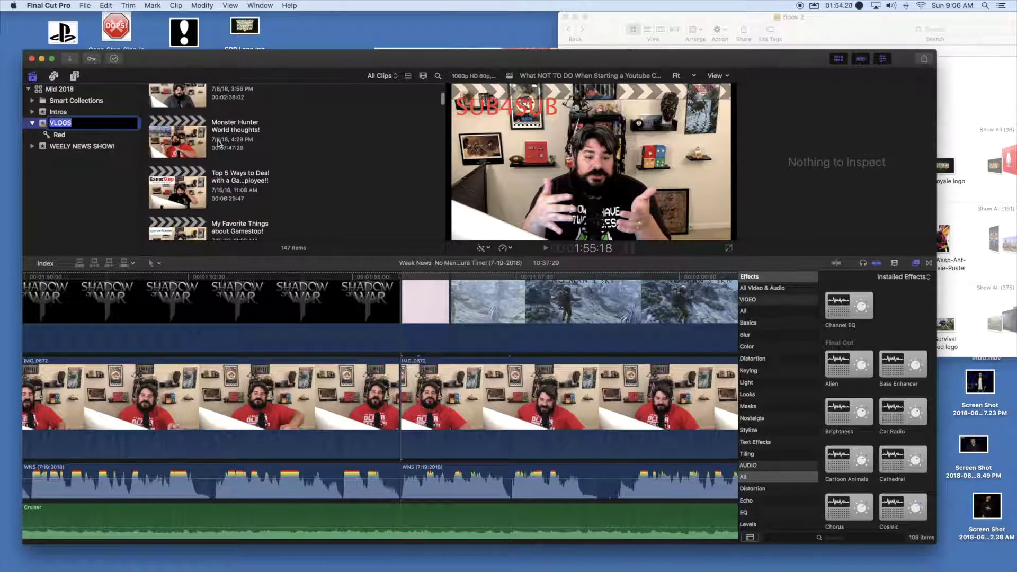
scroll(201, 140, "down", 5)
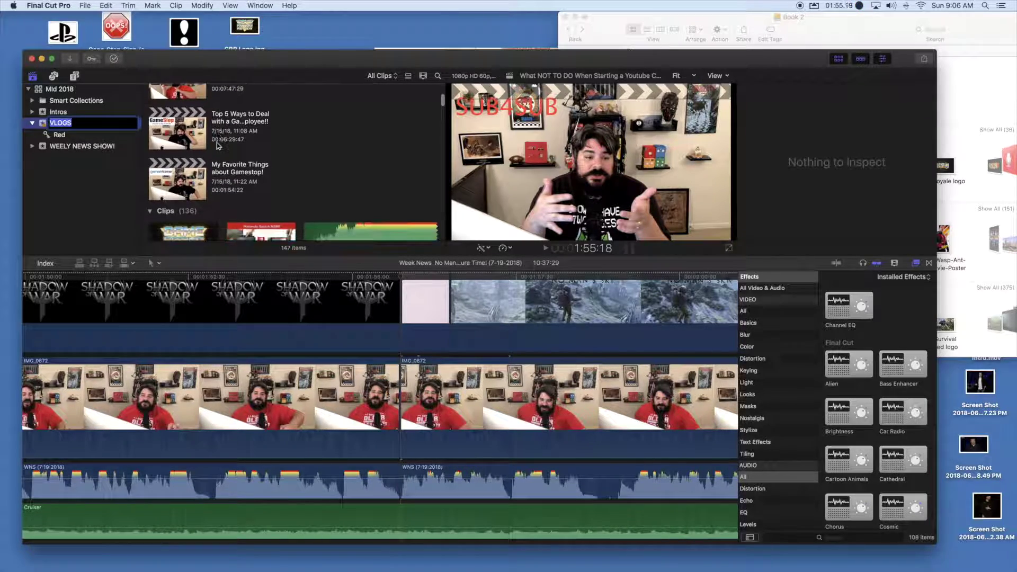
double_click(181, 136)
scroll(251, 172, "down", 6)
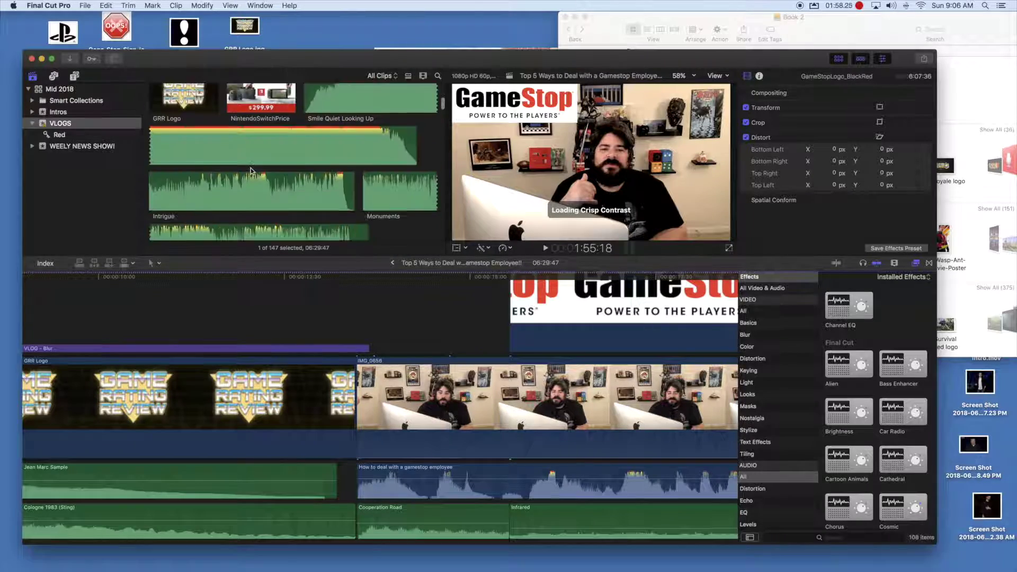
scroll(251, 171, "up", 10)
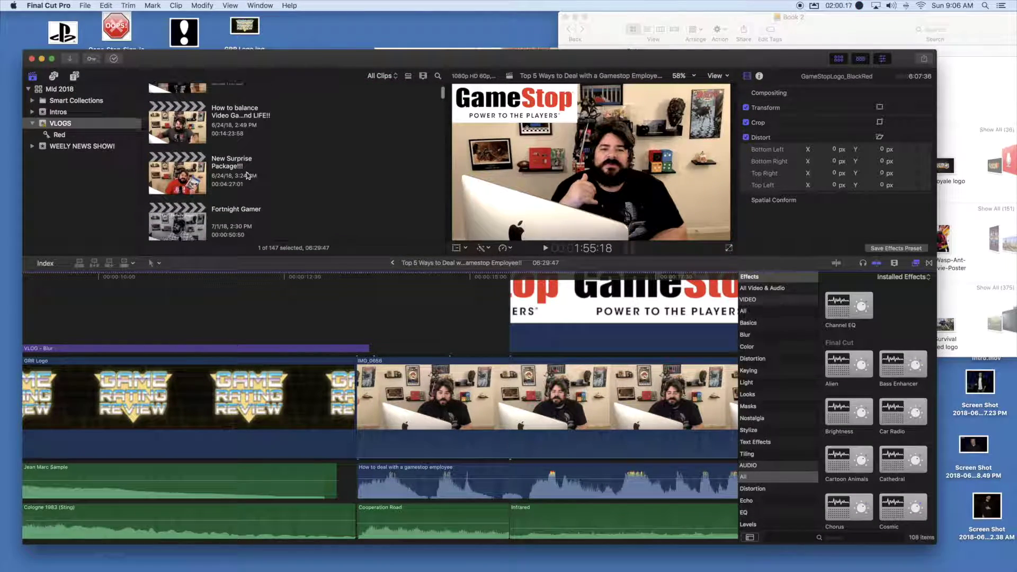
Step: Look at the Red keyword collection, then review the projects in the WEELY NEWS SHOW! event
left_click(60, 136)
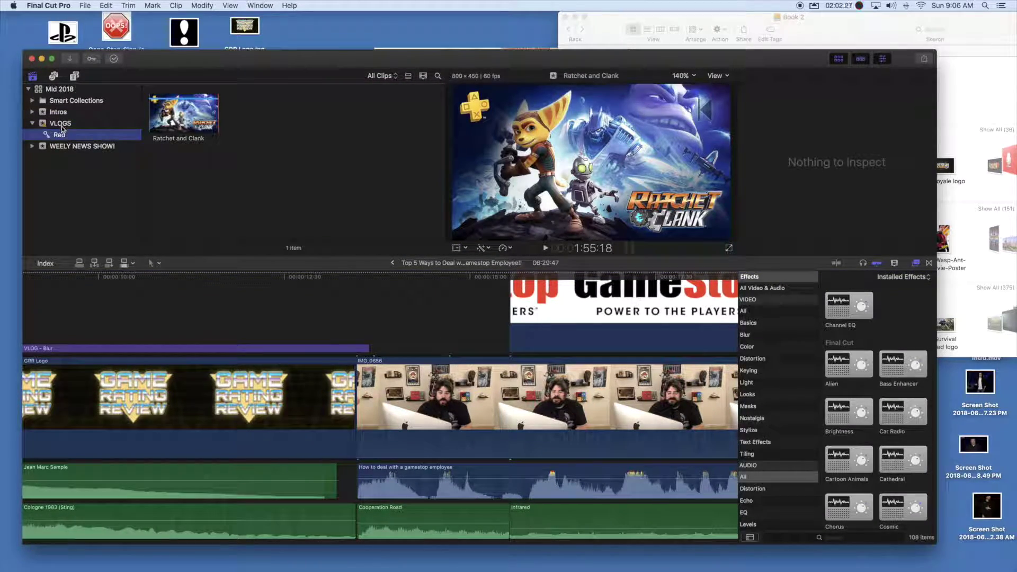
left_click(61, 125)
left_click(82, 150)
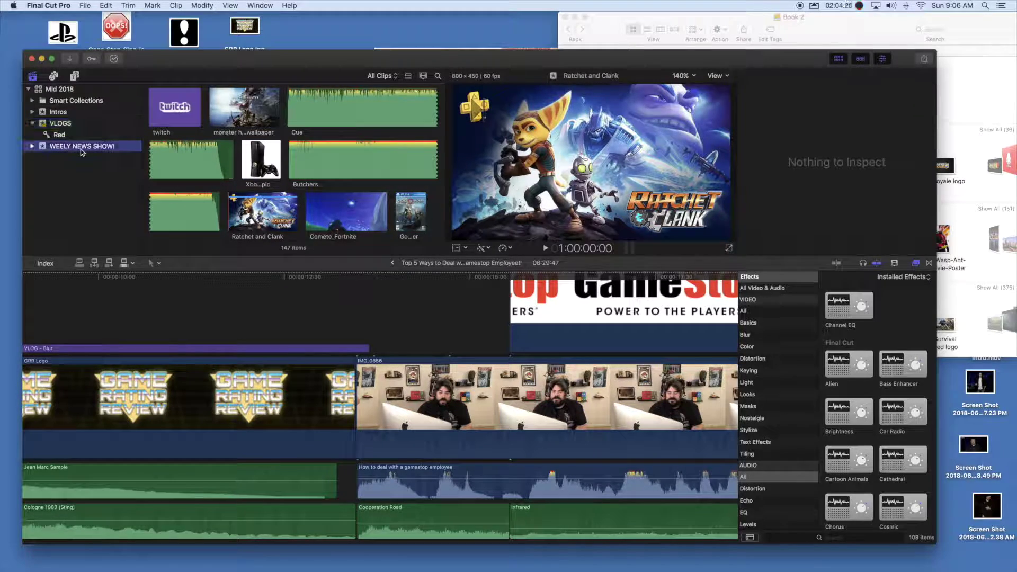
scroll(241, 167, "up", 2)
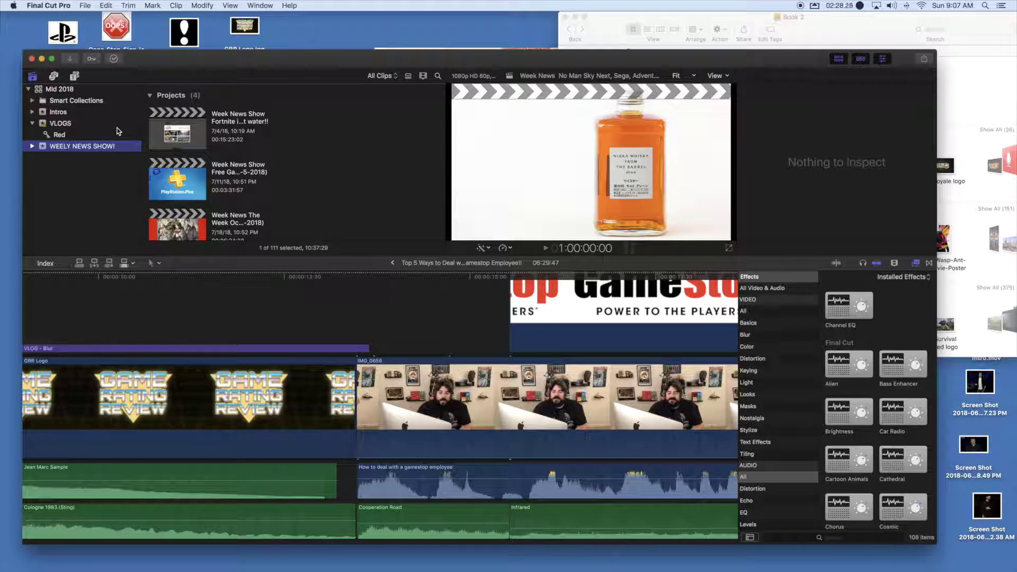
Step: Create a project named "2 Years of YOUTUBE!!!!!" in the VLOGS event and locate it among the event's projects
left_click(60, 123)
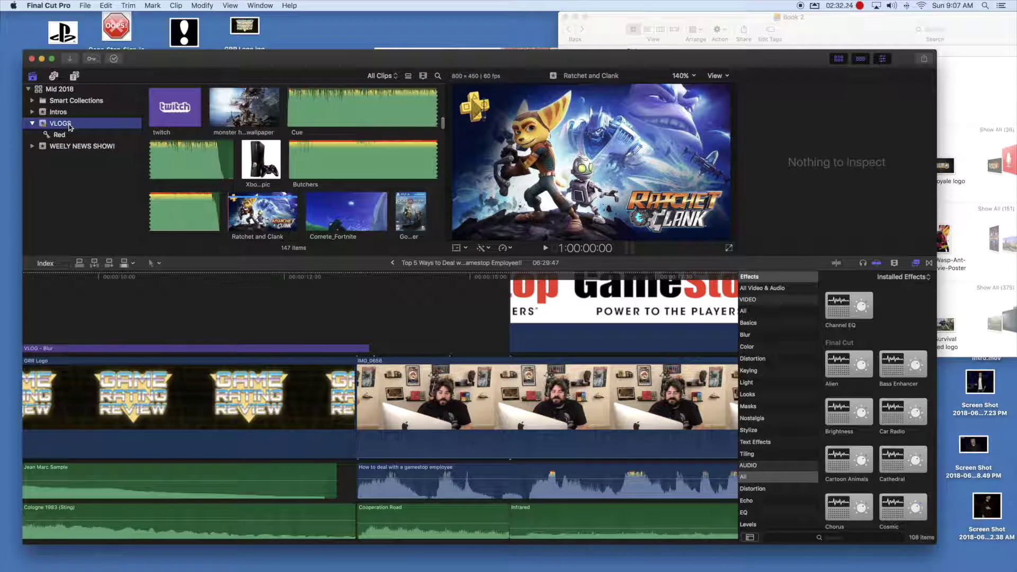
right_click(60, 123)
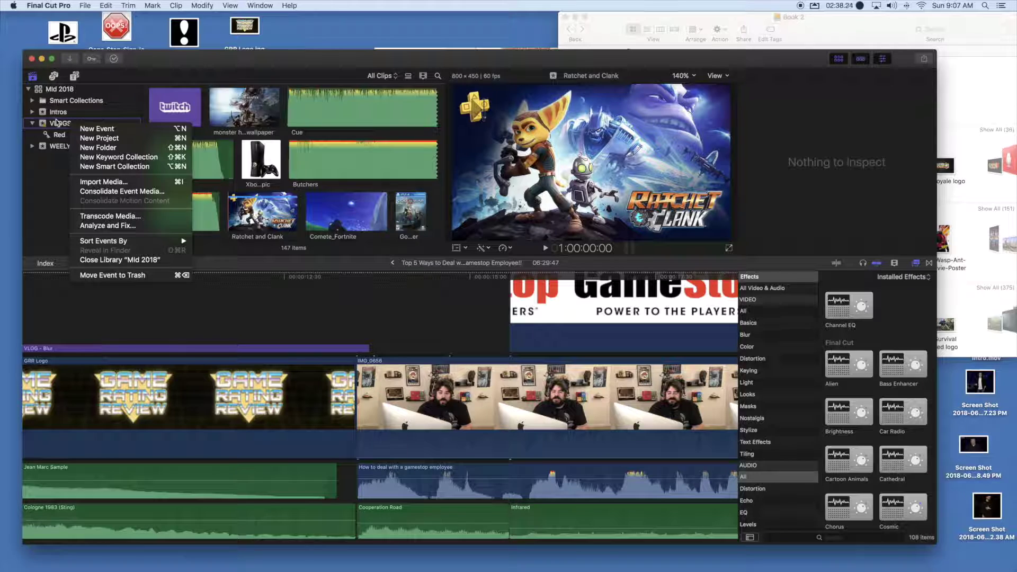
left_click(105, 142)
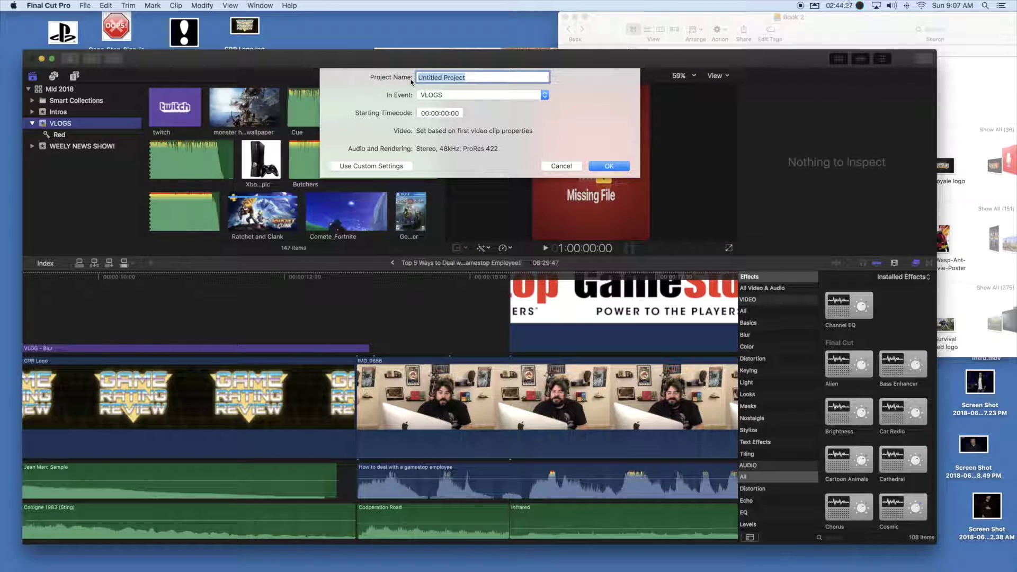
key("BackSpace")
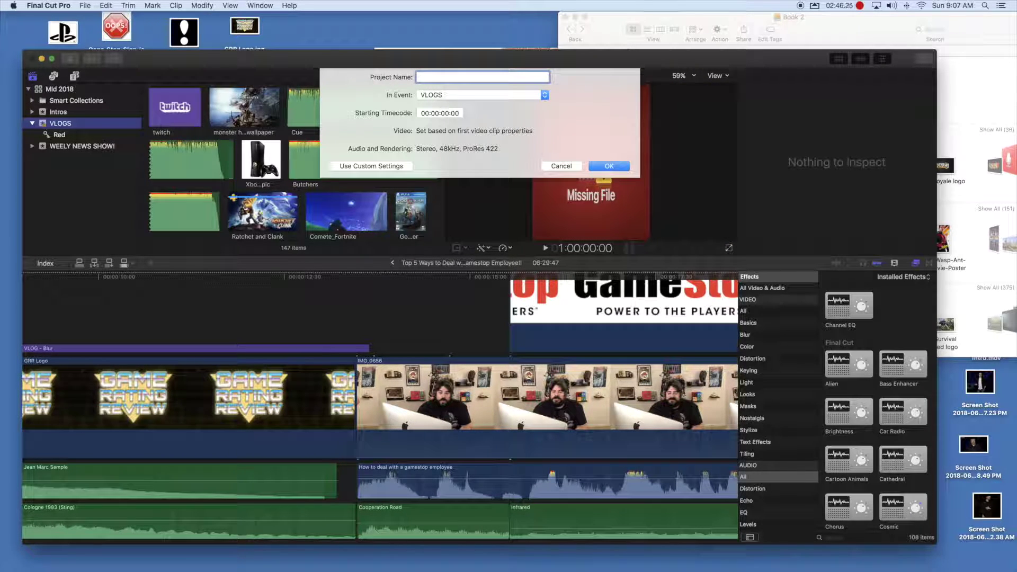
type("2 Year of")
key("BackSpace")
key("BackSpace")
key("BackSpace")
type("s of YOUTUB")
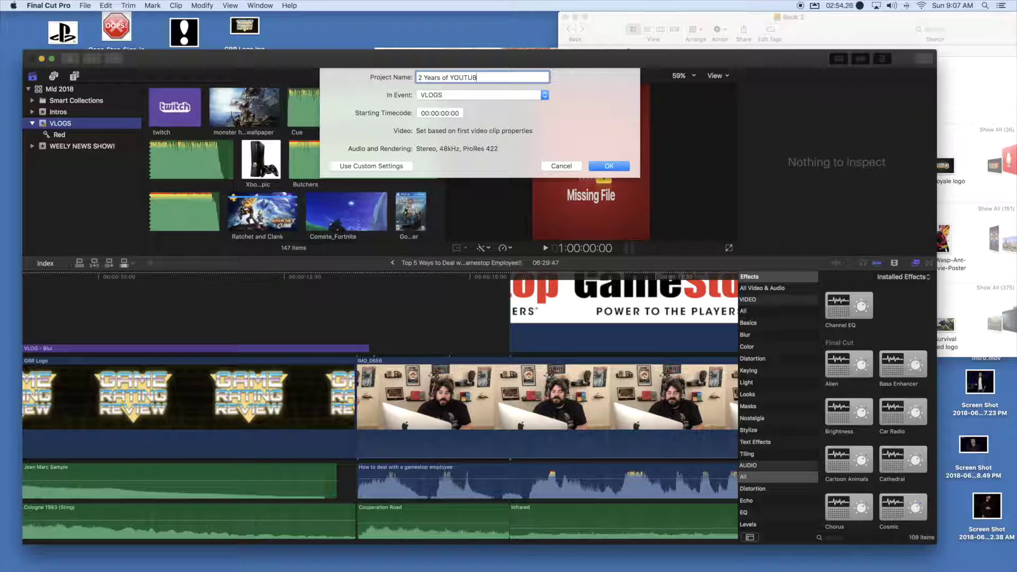
type("E!!!!!")
left_click(609, 167)
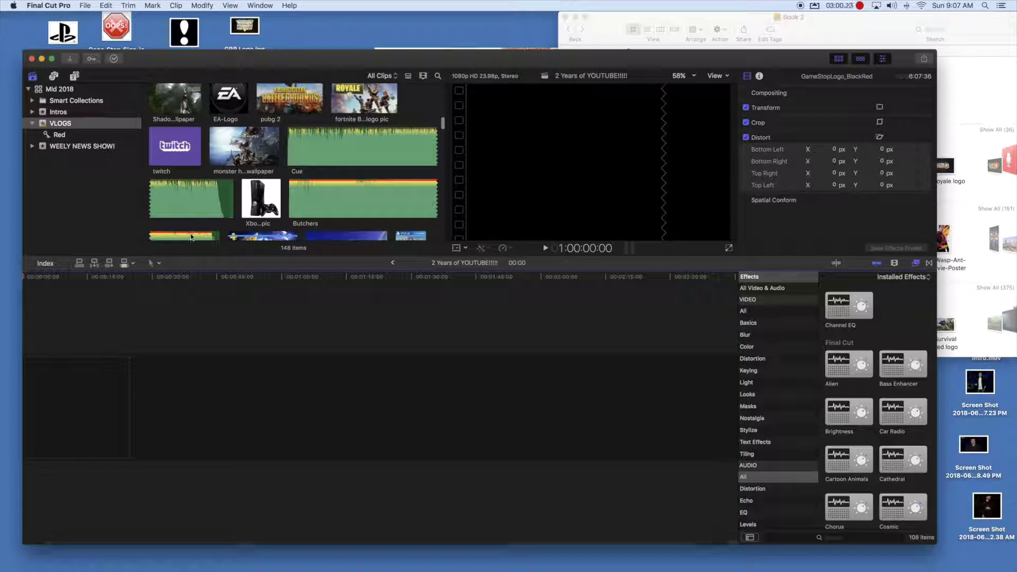
scroll(282, 146, "down", 3)
scroll(282, 150, "down", 10)
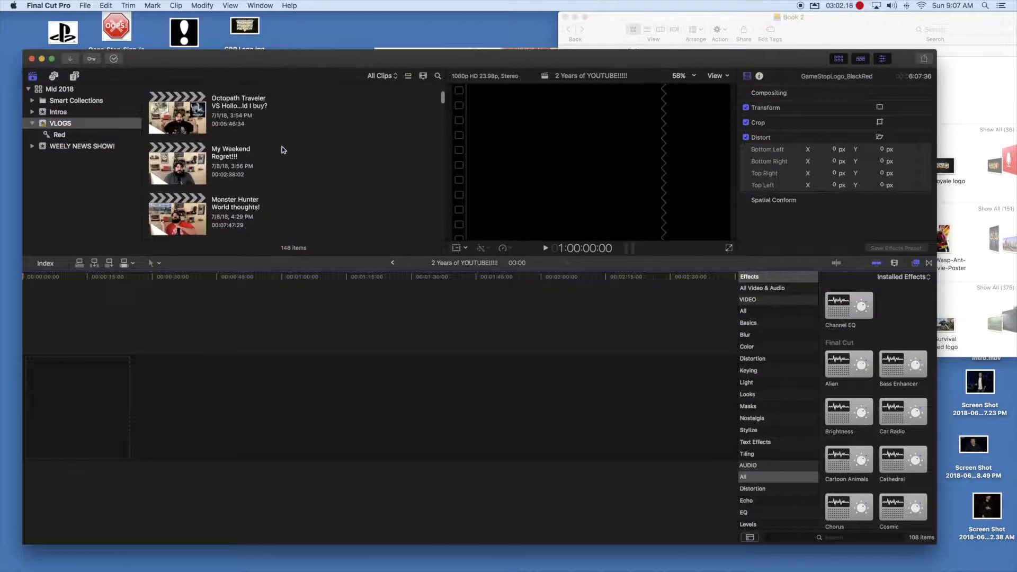
scroll(282, 152, "up", 5)
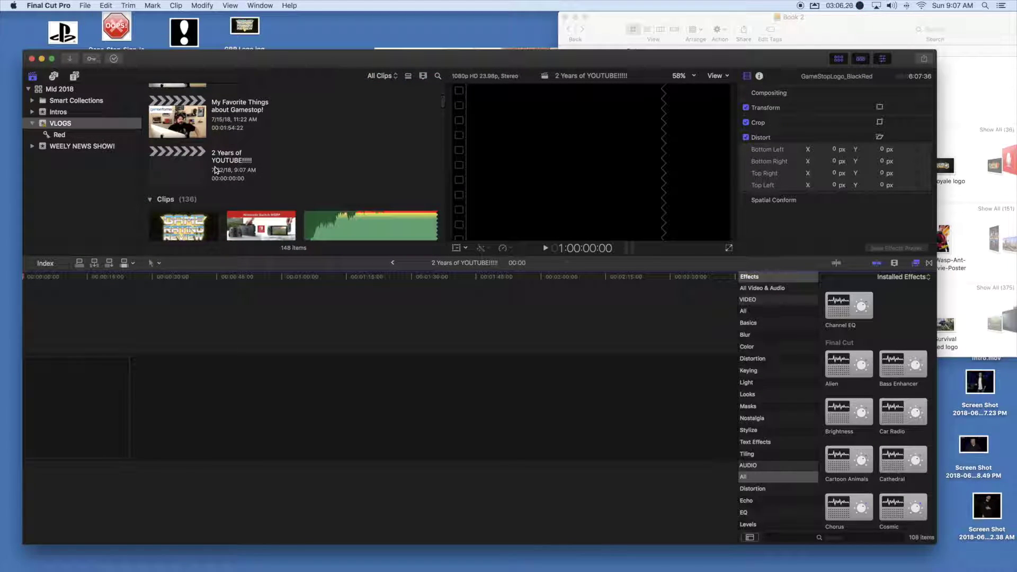
Step: Bring IMG_0683.m4v from the Book 2 drive into the empty timeline as the main video clip
left_click(628, 29)
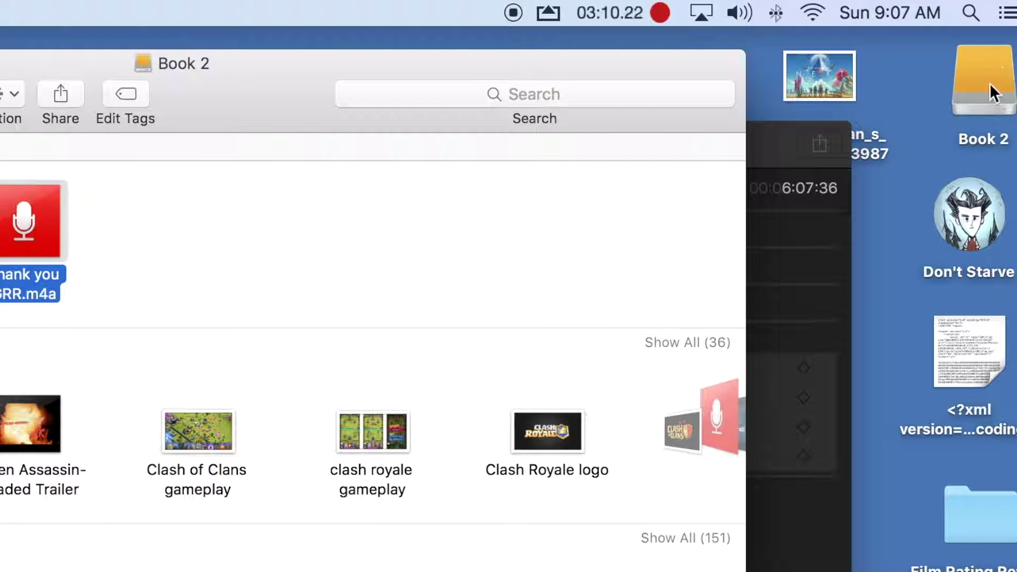
left_click_drag(269, 80, 427, 60)
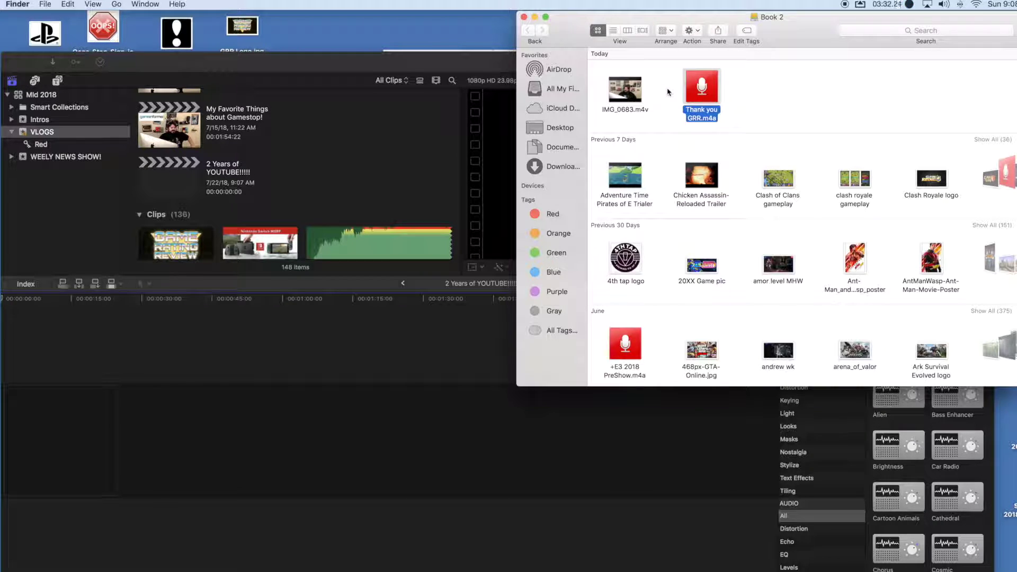
mouse_move(625, 95)
left_click_drag(626, 96, 317, 374)
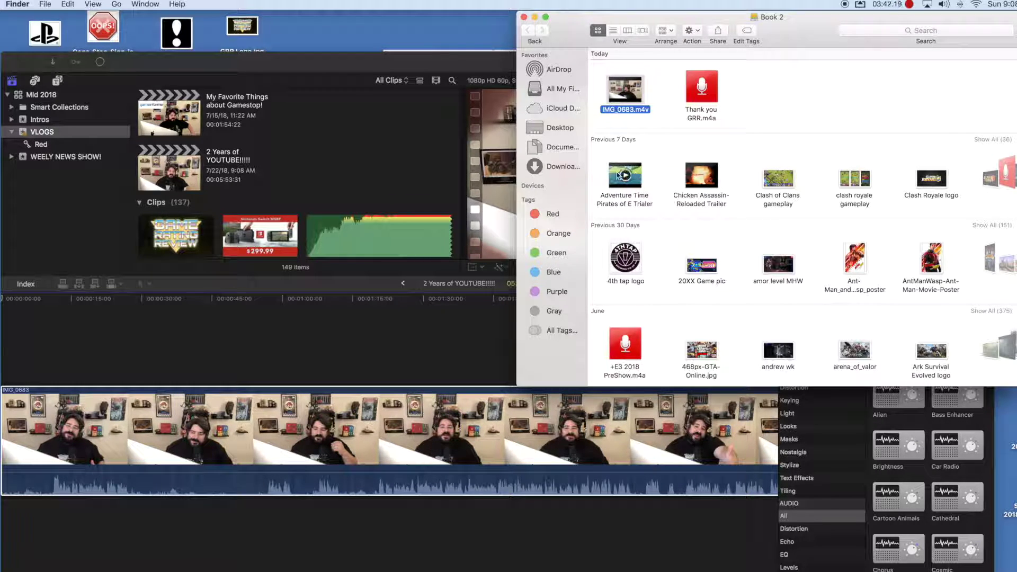
Step: Attach the audio file Thank you GRR.m4a from the Book 2 drive beneath the video clip, near its start in the timeline
mouse_move(702, 89)
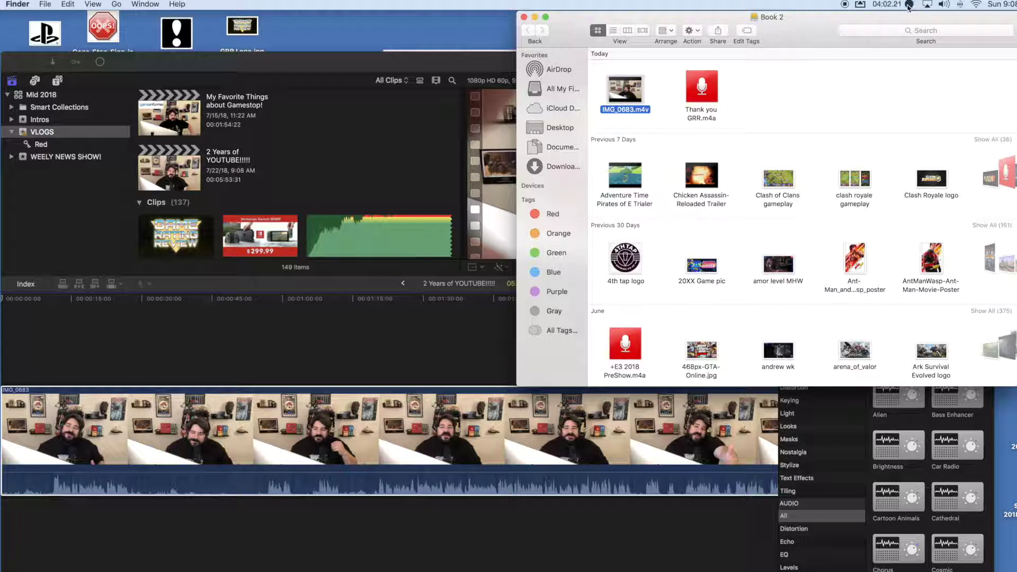
left_click_drag(698, 88, 47, 530)
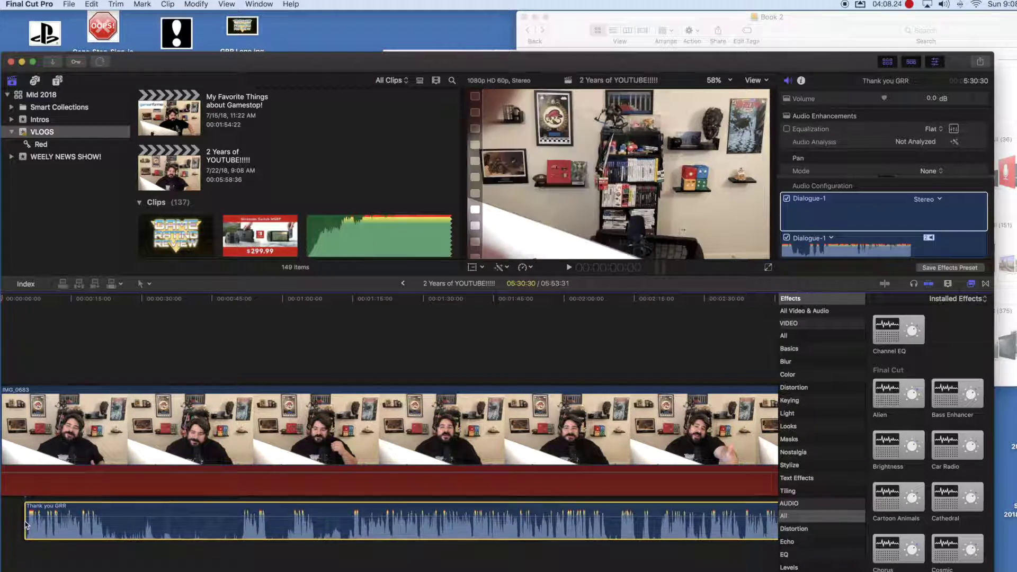
left_click(334, 338)
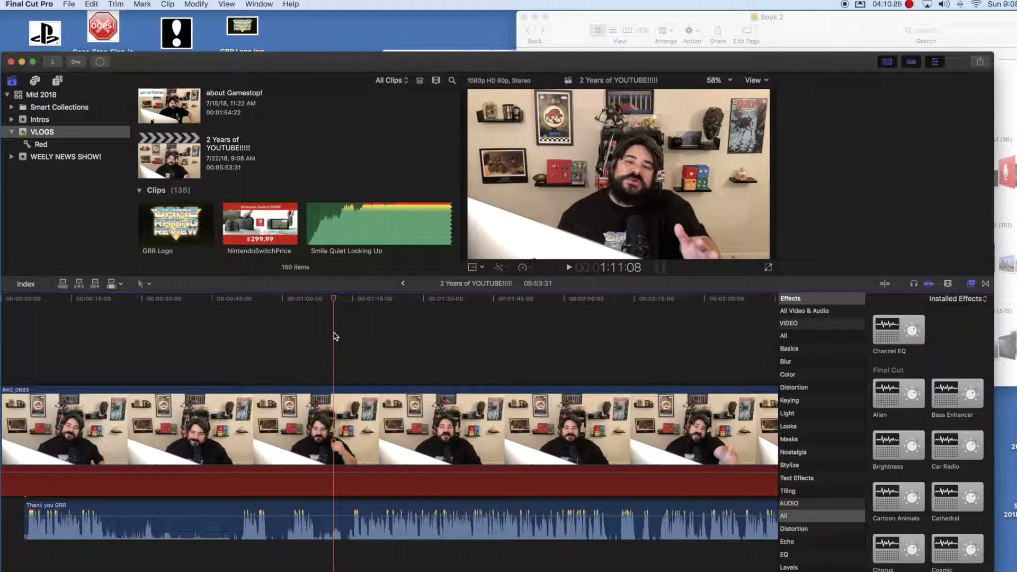
left_click(539, 338)
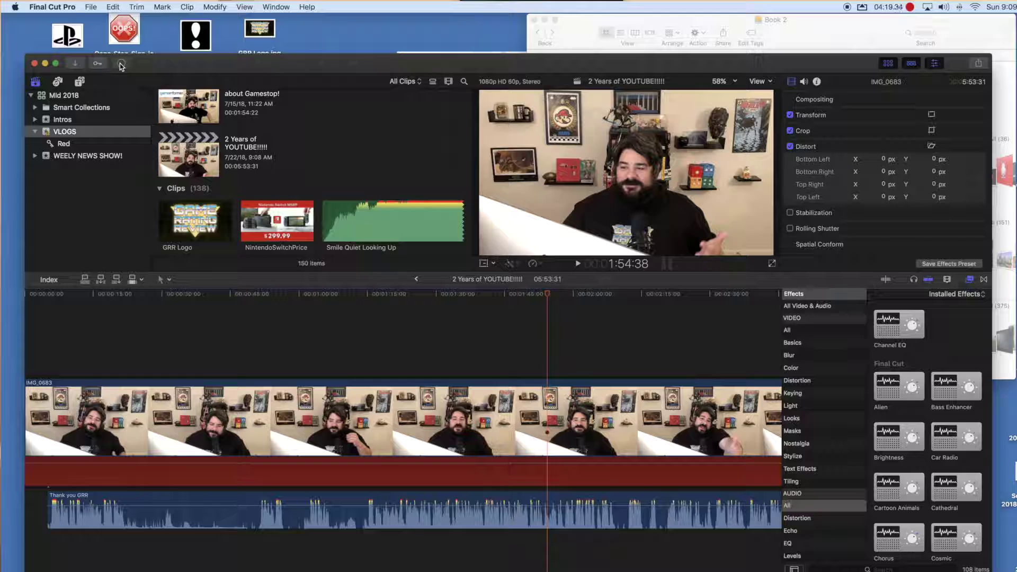
Step: Check the progress of the background tasks and close their window
left_click(121, 64)
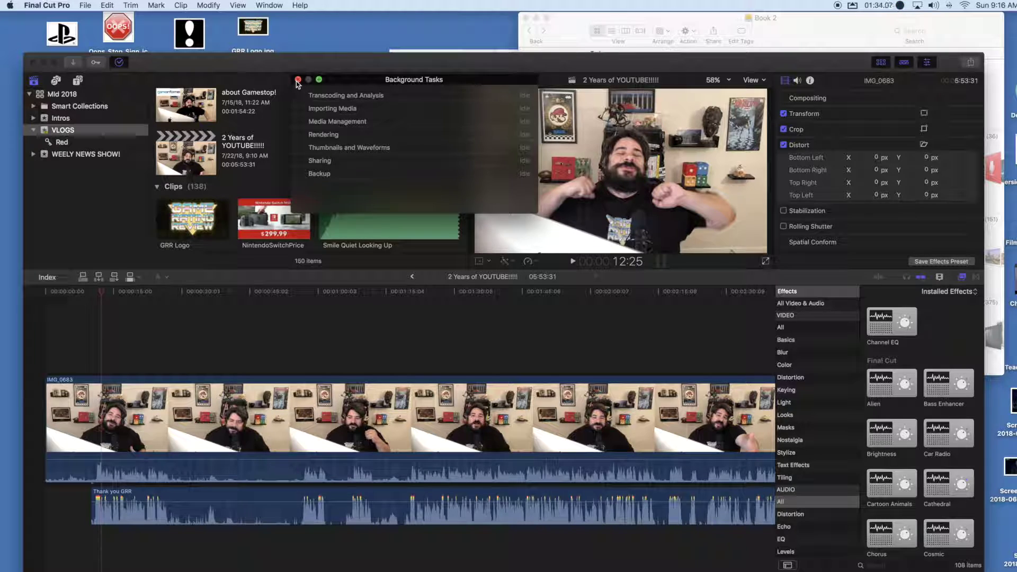
left_click(298, 80)
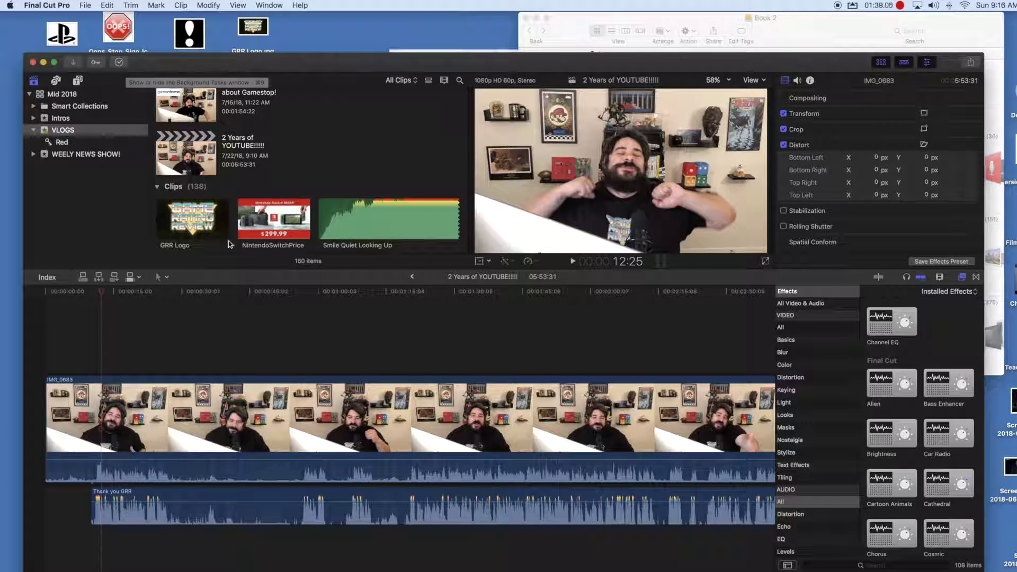
Step: Rename the project as "2 Years on YOUTUBE!!!!!" and return to the timeline near the 33-second mark
left_click(244, 140)
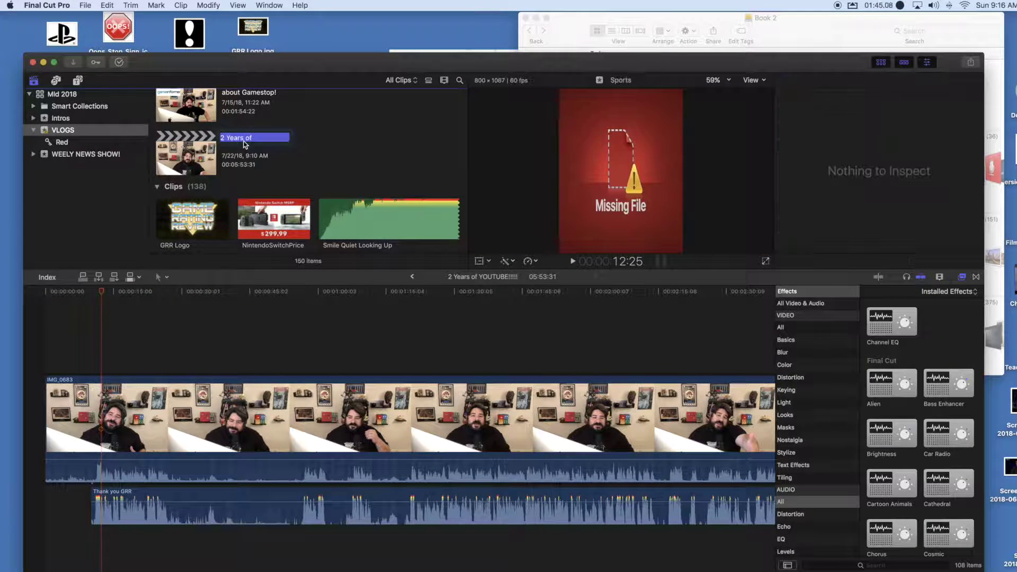
left_click(256, 138)
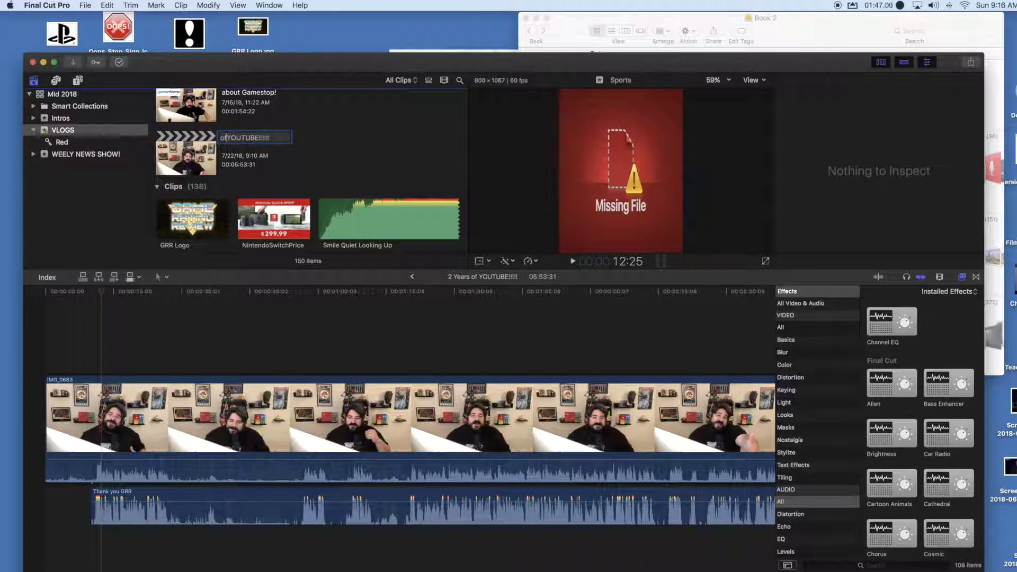
key("BackSpace")
key("BackSpace")
left_click(385, 323)
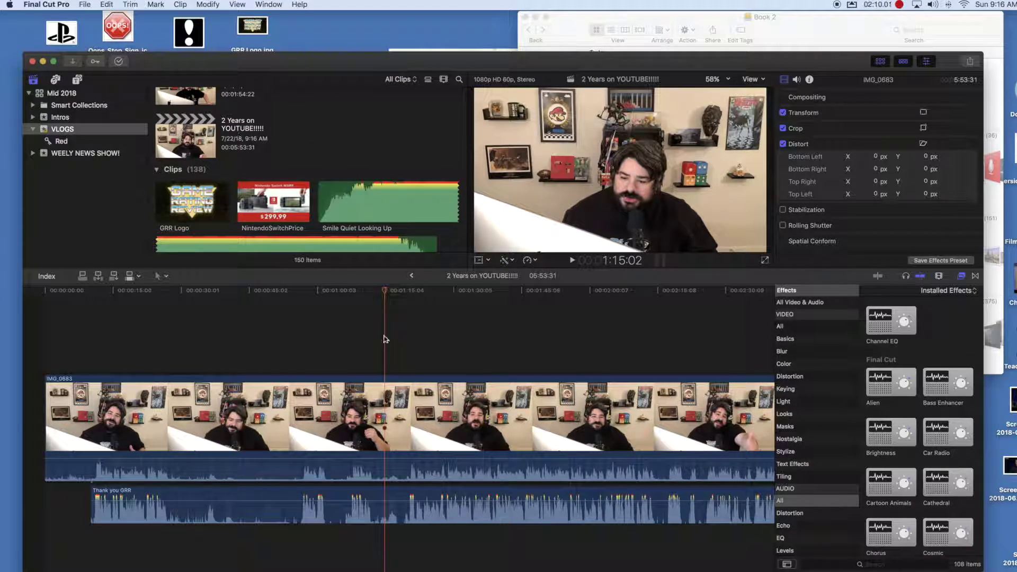
left_click(197, 349)
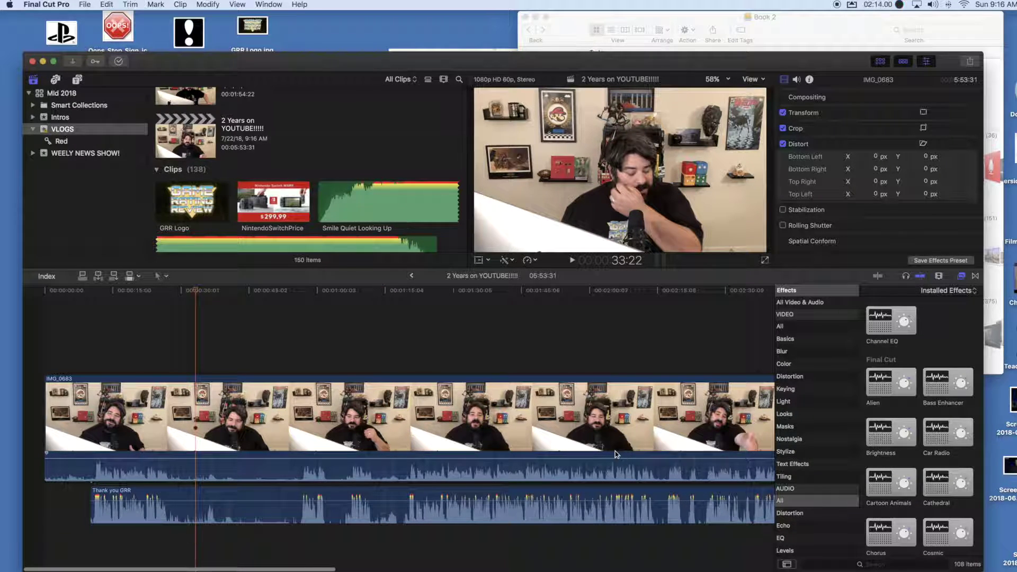
Step: Set the audio configuration of the Thank you GRR clip to Dual Mono
left_click(570, 496)
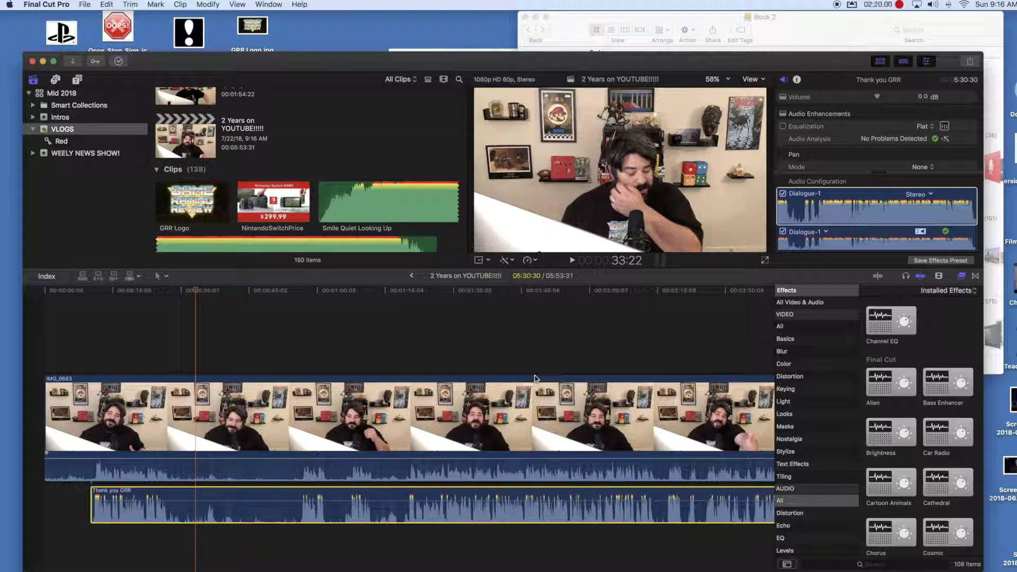
left_click(916, 199)
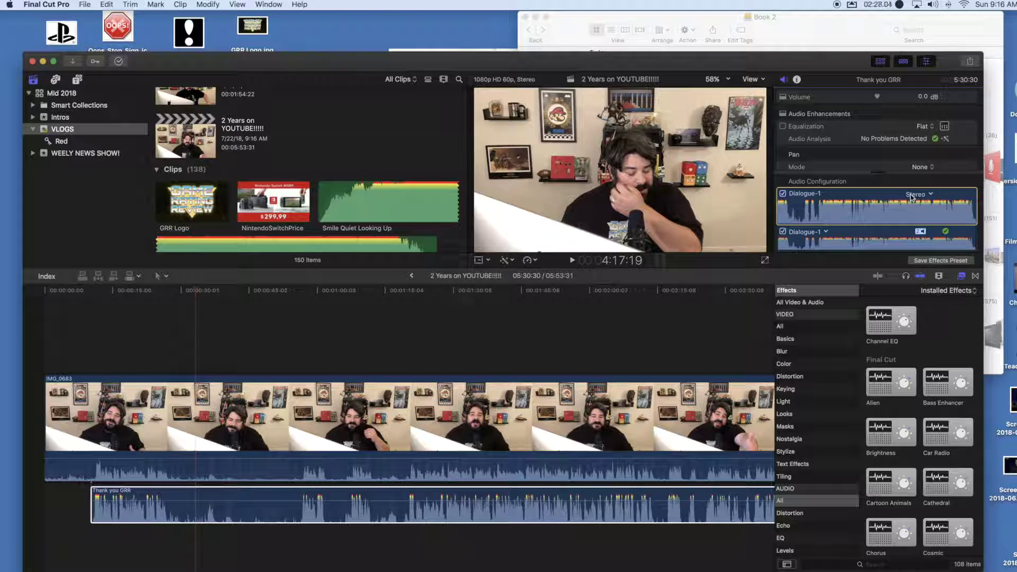
left_click(913, 195)
left_click(935, 205)
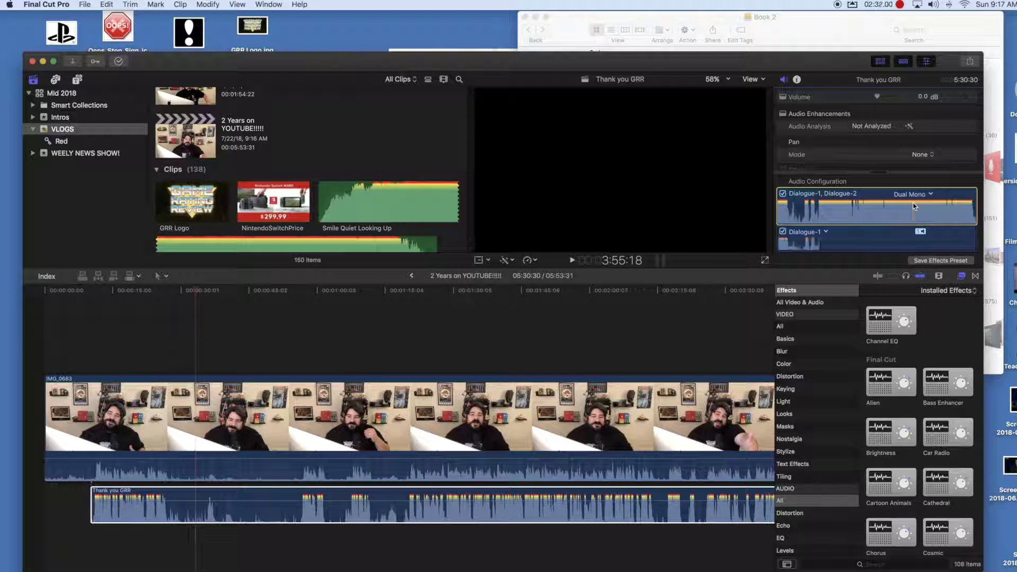
Step: Roughly align the Thank you GRR audio with the camera audio waveform near 1:20, checking the sync by playback
left_click(96, 347)
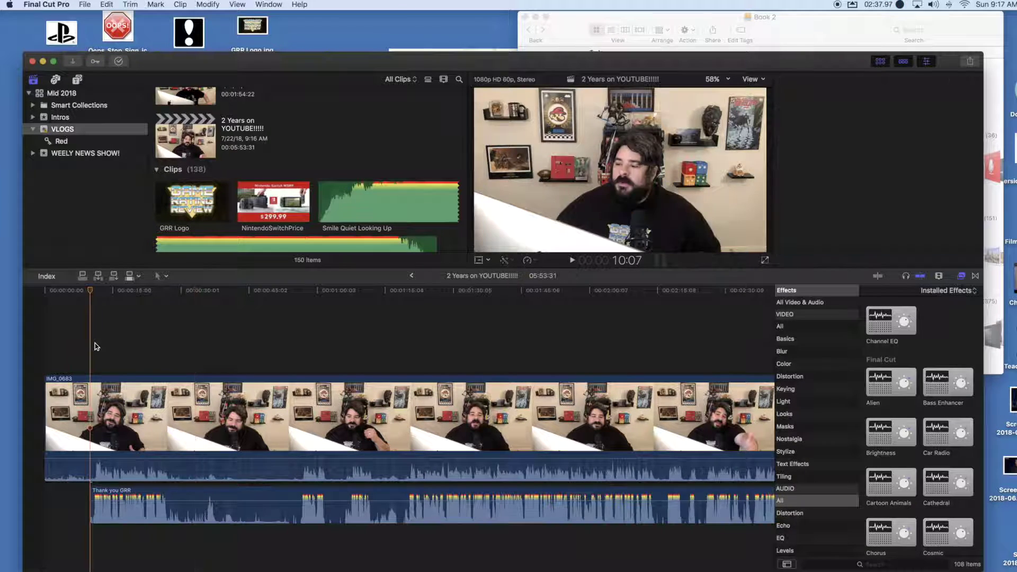
left_click(92, 292)
left_click_drag(95, 294, 318, 351)
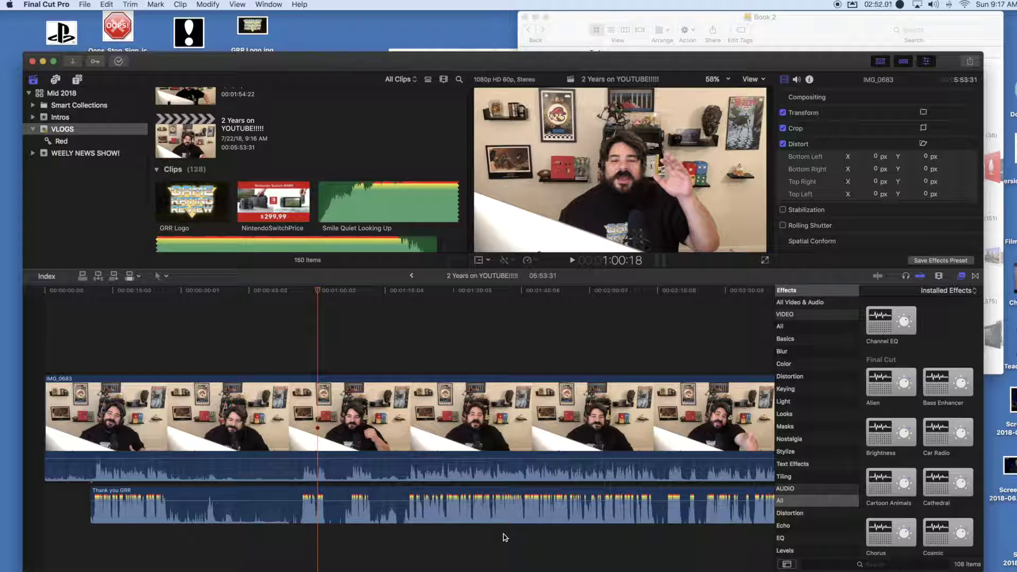
left_click_drag(319, 295, 409, 311)
left_click_drag(551, 506, 546, 506)
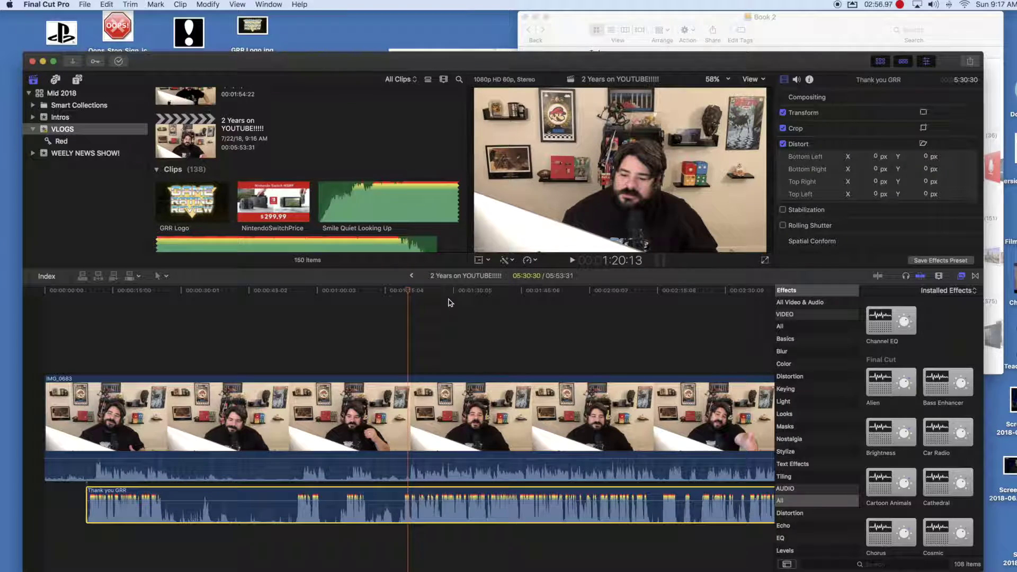
left_click(574, 260)
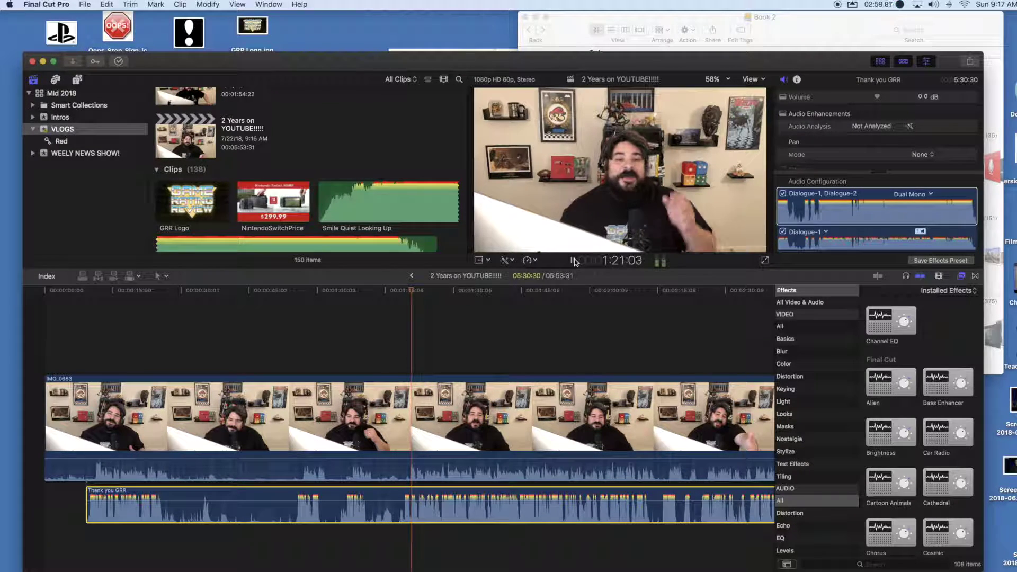
key("space")
left_click_drag(422, 291, 413, 296)
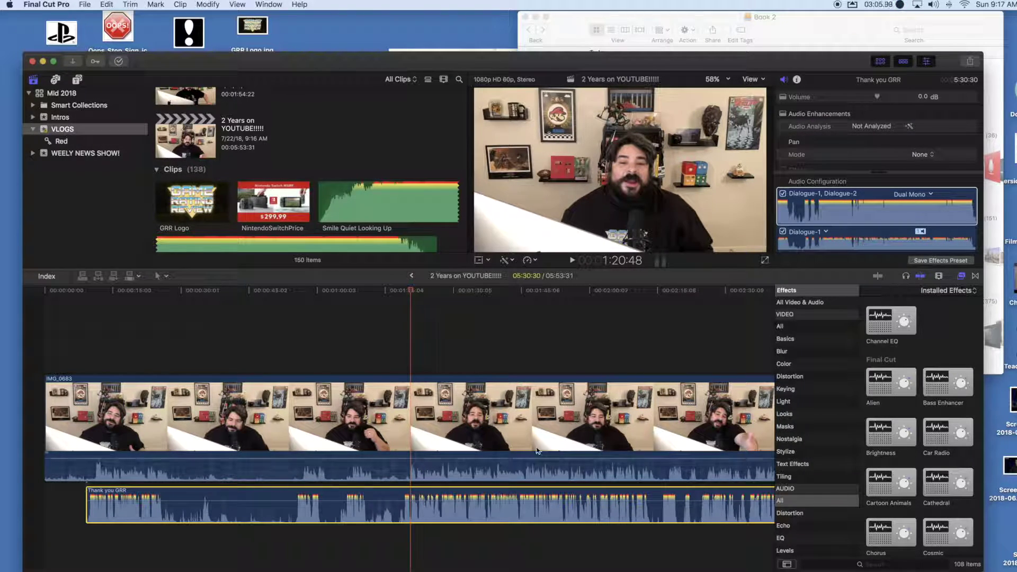
left_click_drag(505, 493, 512, 490)
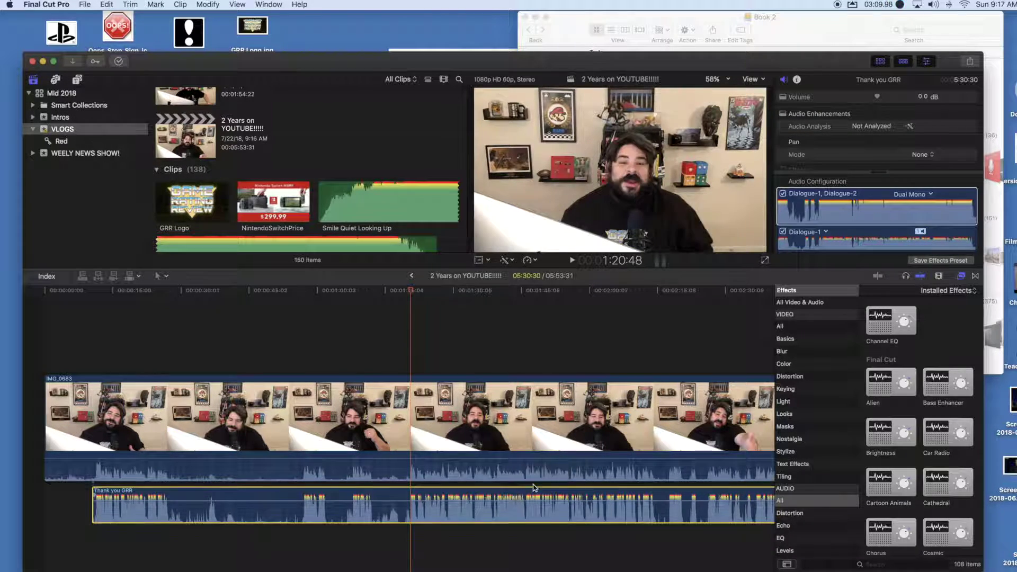
Step: Nudge the Thank you GRR audio slightly earlier to match the camera waveform near 1:20:47, and play the section to check sync
left_click(939, 277)
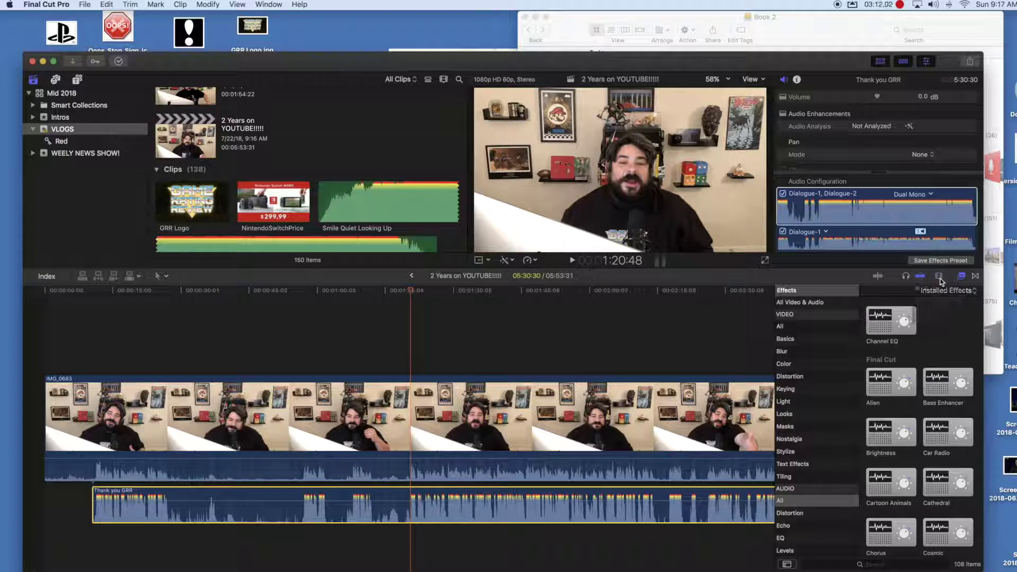
left_click_drag(960, 346, 980, 347)
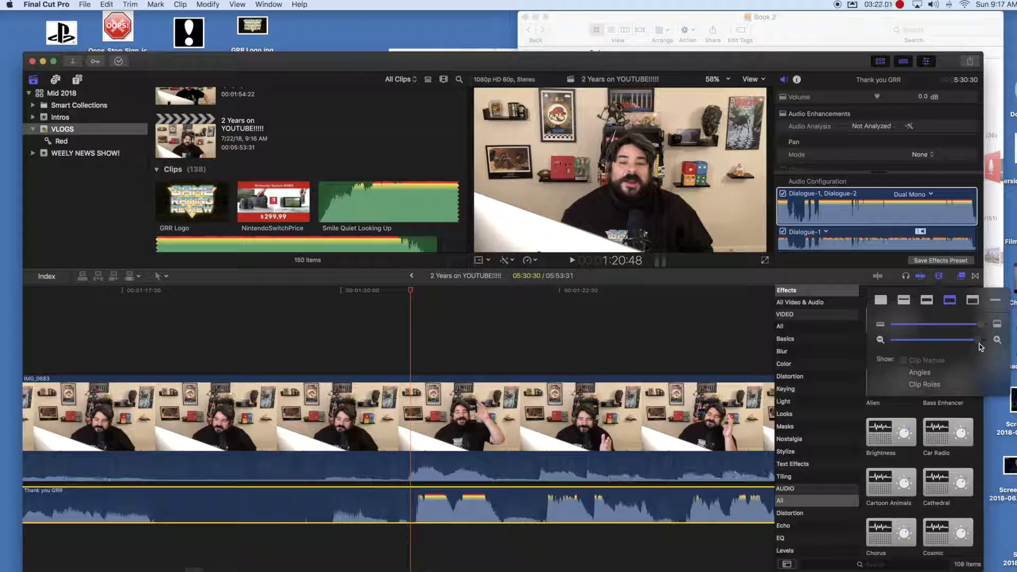
left_click(410, 297)
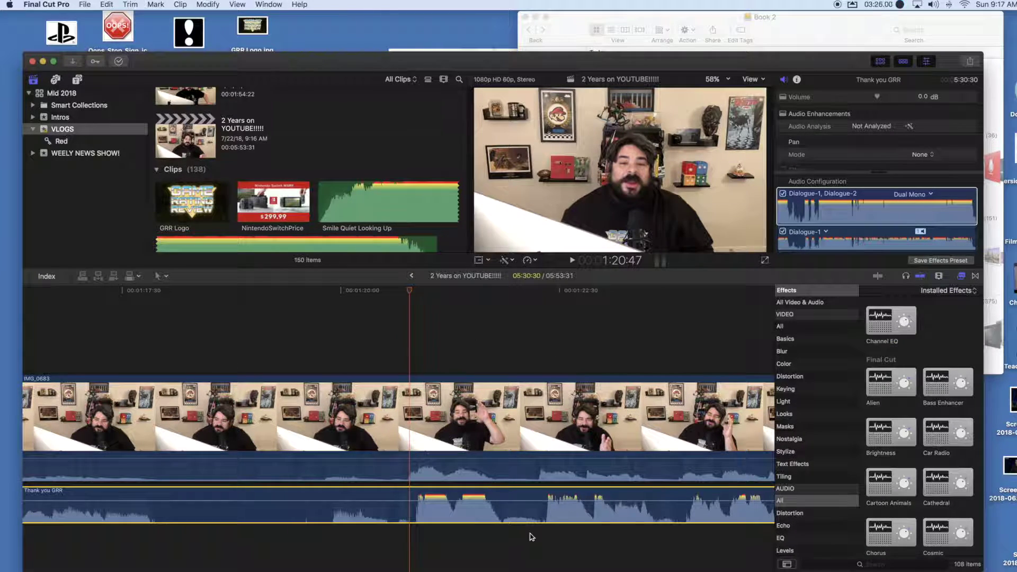
left_click_drag(532, 498, 524, 498)
left_click(386, 302)
left_click(573, 261)
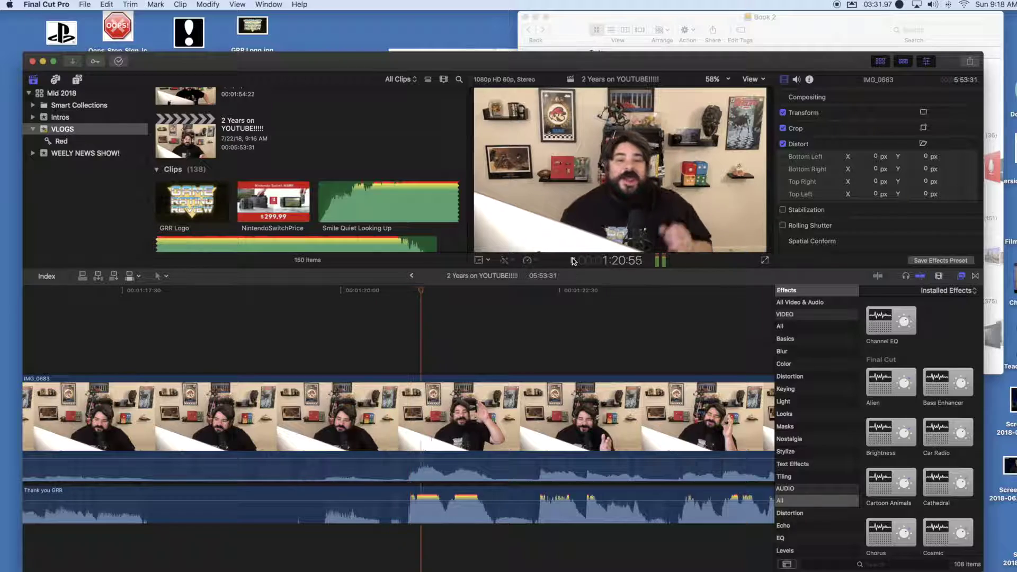
left_click(573, 260)
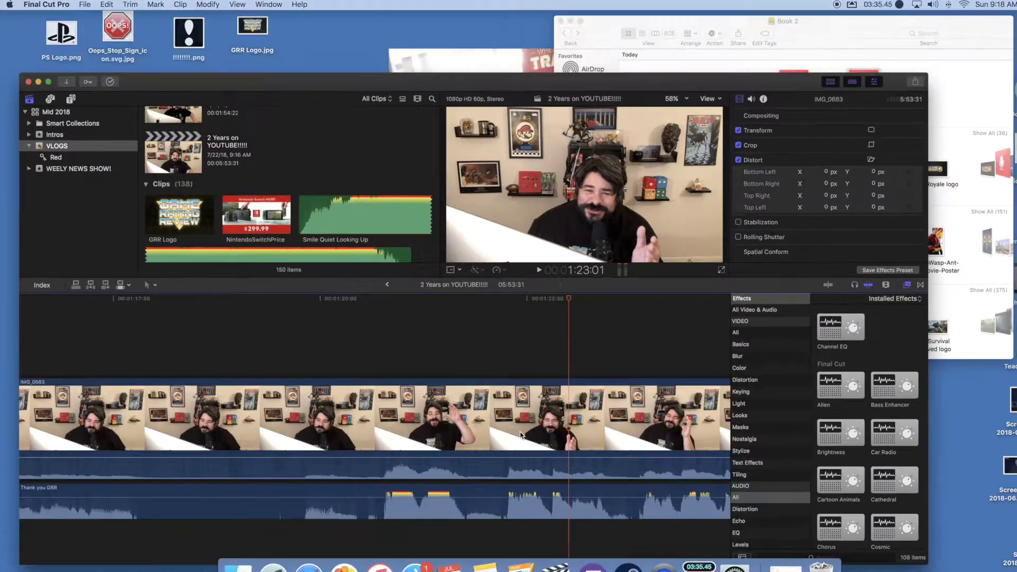
Step: Split the IMG_0683 video clip at 10:23, where the Thank you GRR audio begins, with the Blade tool
key("ctrl+Up")
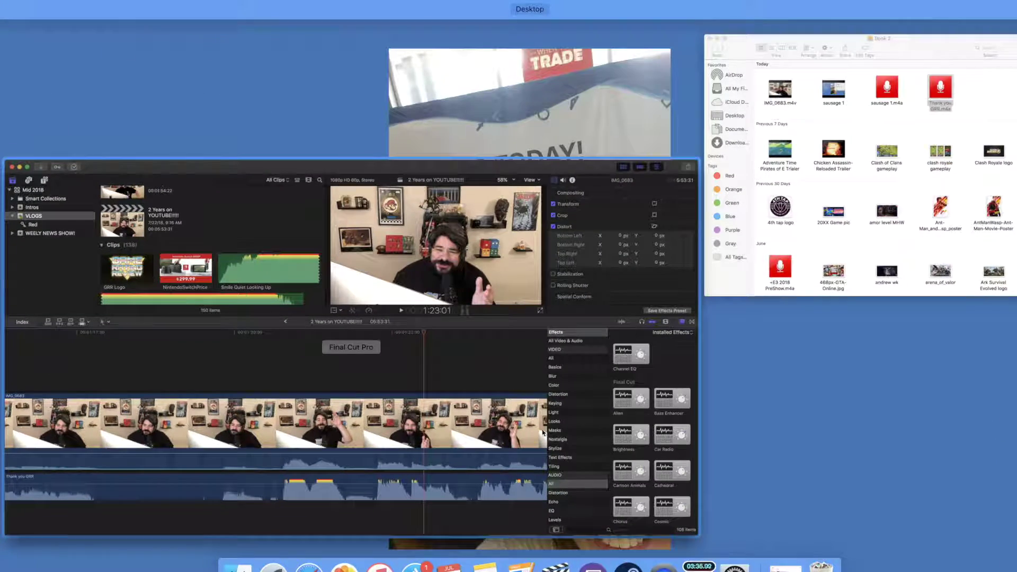
left_click(536, 178)
scroll(421, 335, "left", 5)
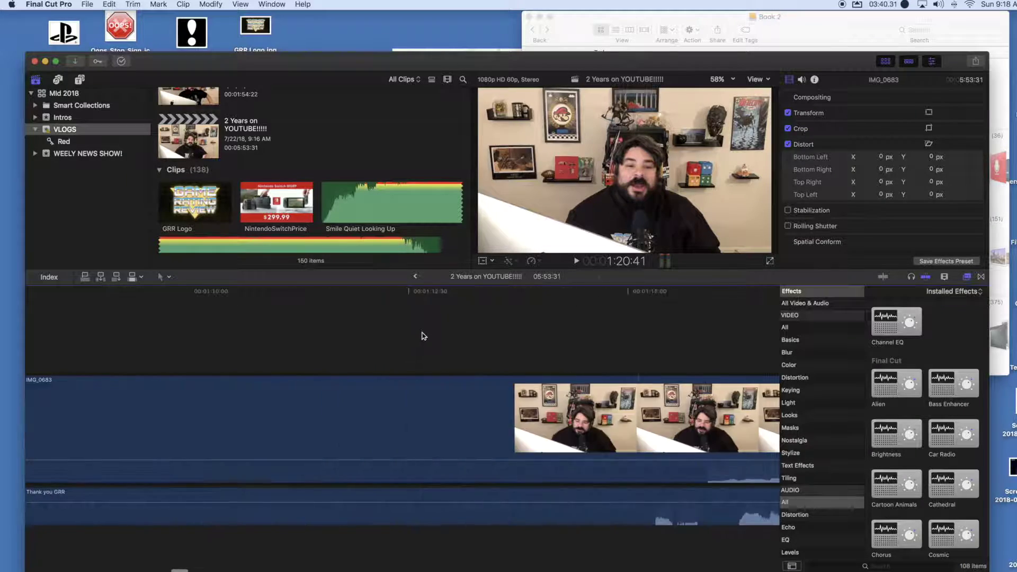
scroll(422, 335, "right", 3)
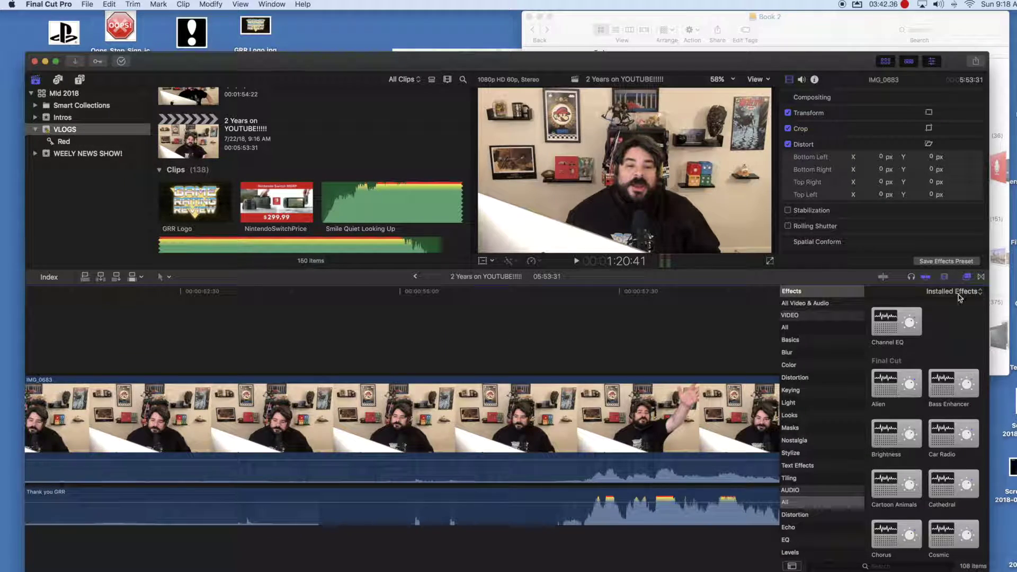
left_click(945, 278)
left_click_drag(986, 346, 971, 347)
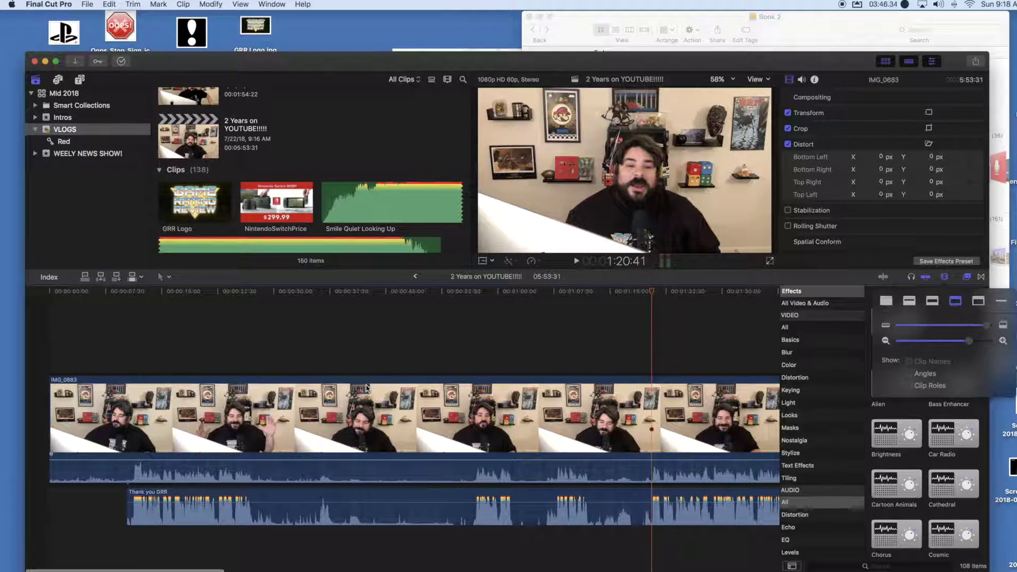
left_click(122, 340)
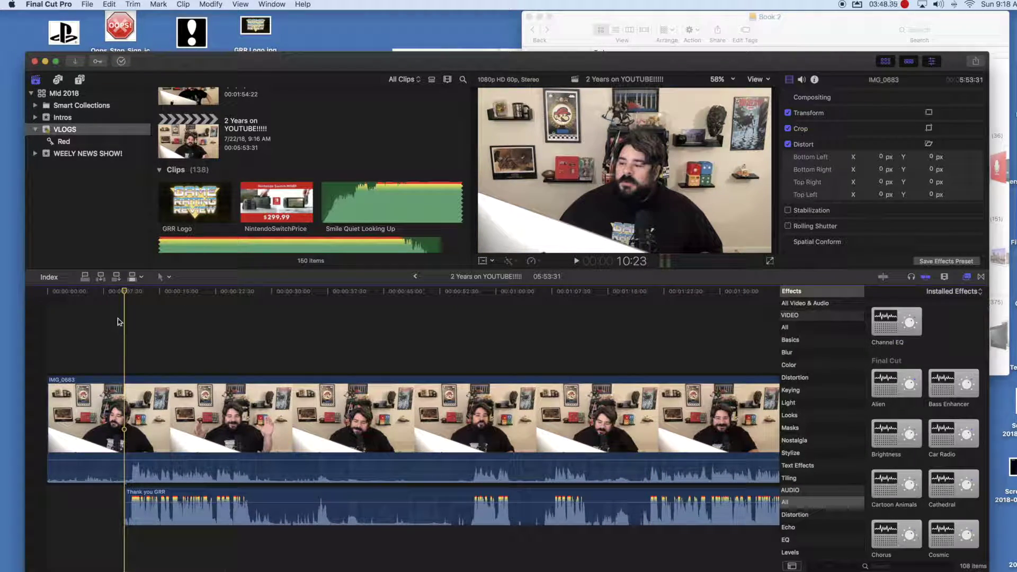
left_click(164, 277)
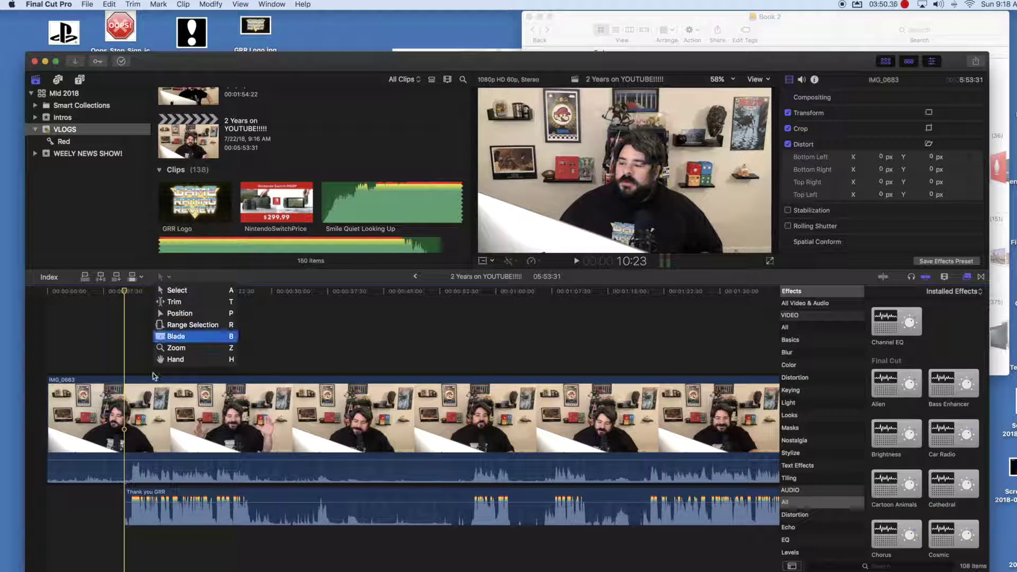
left_click(173, 338)
left_click(161, 276)
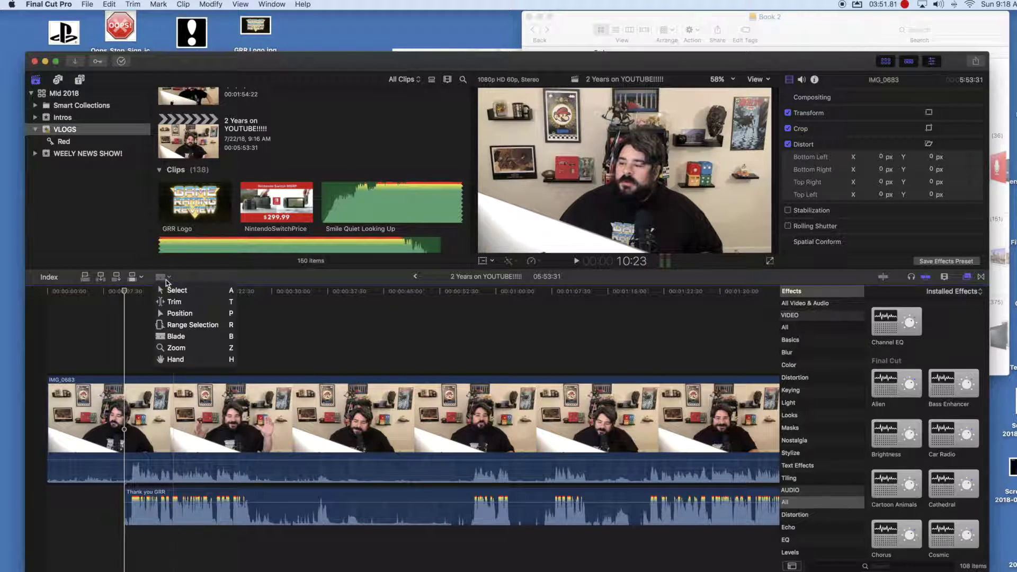
left_click(190, 339)
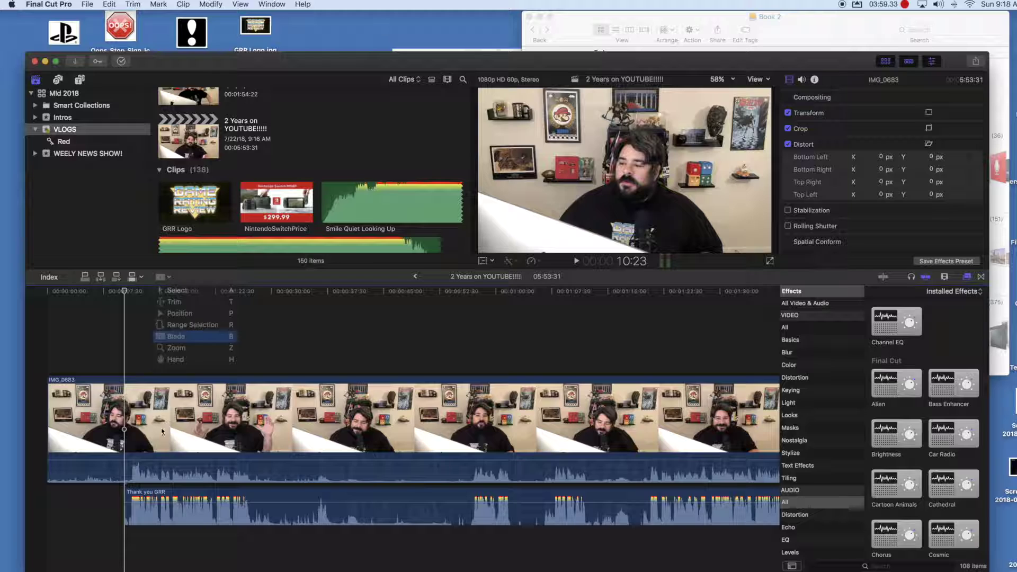
left_click(126, 430)
Step: Delete the video segment before the cut so the project starts with the Thank you GRR audio
left_click(162, 277)
left_click(178, 291)
left_click(111, 444)
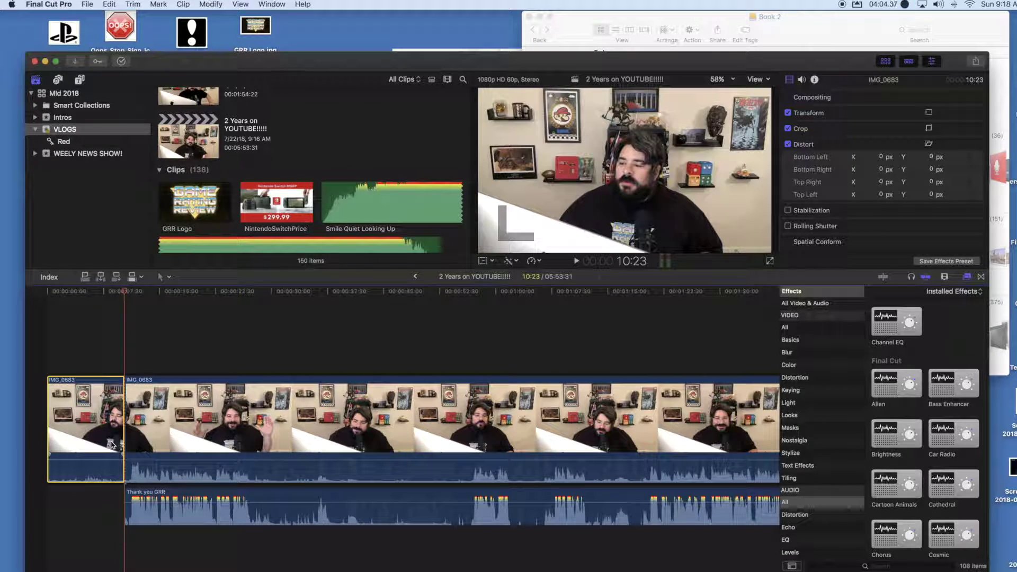
key("Delete")
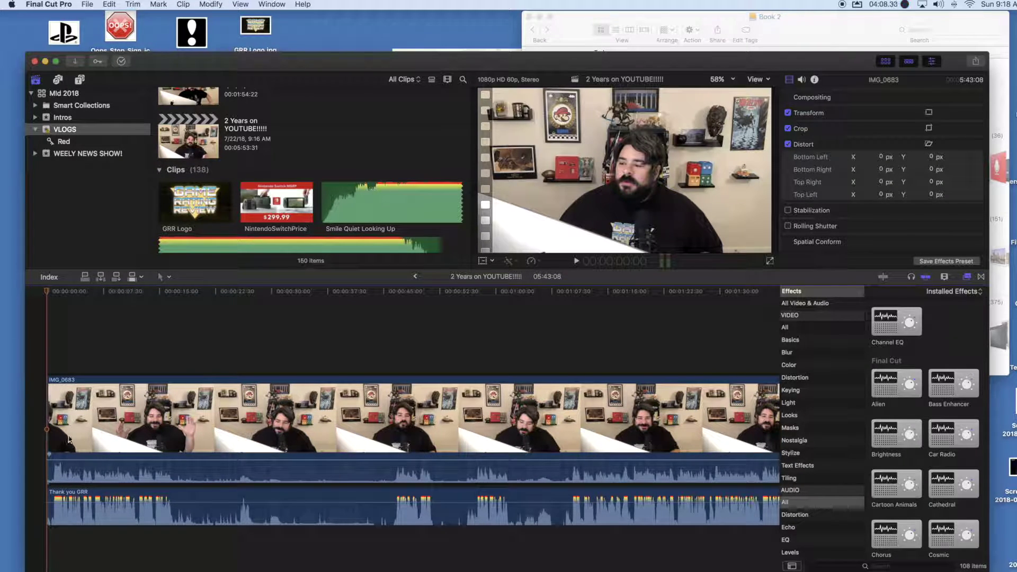
Step: Lower the volume of IMG_0683's camera audio to silence so only the separate recording is heard
left_click(55, 293)
left_click_drag(56, 297, 65, 298)
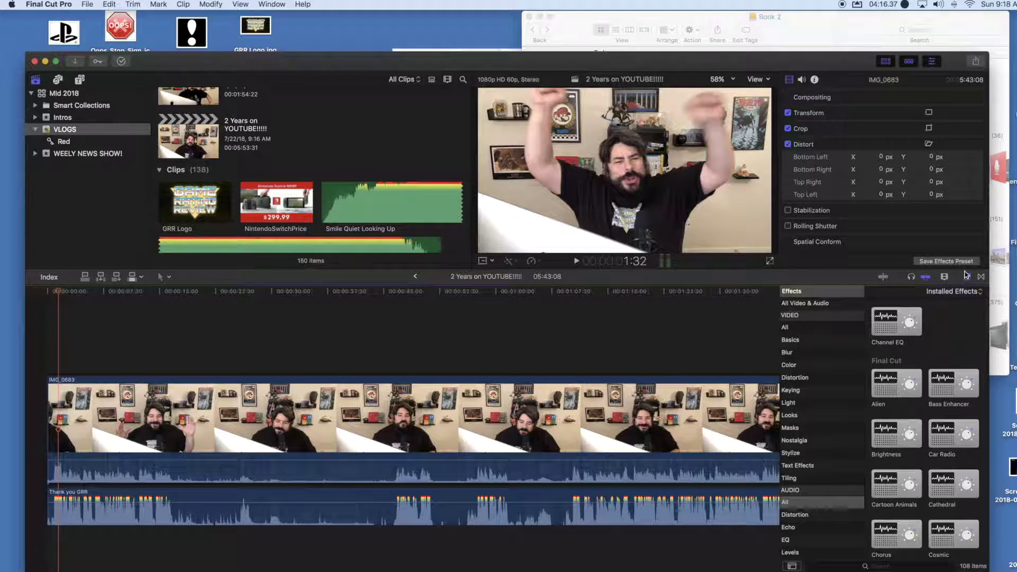
left_click(945, 277)
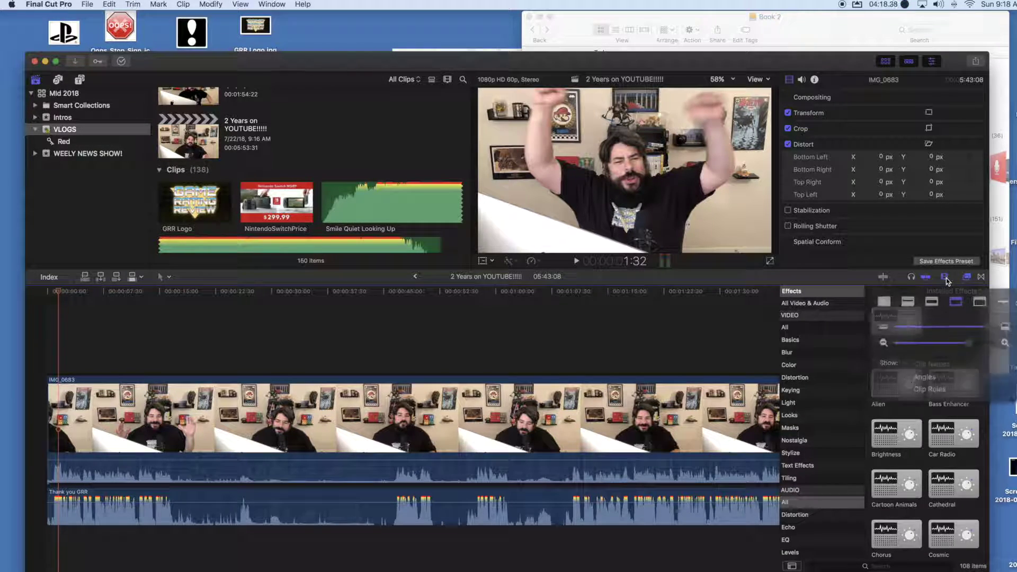
left_click_drag(972, 341, 988, 345)
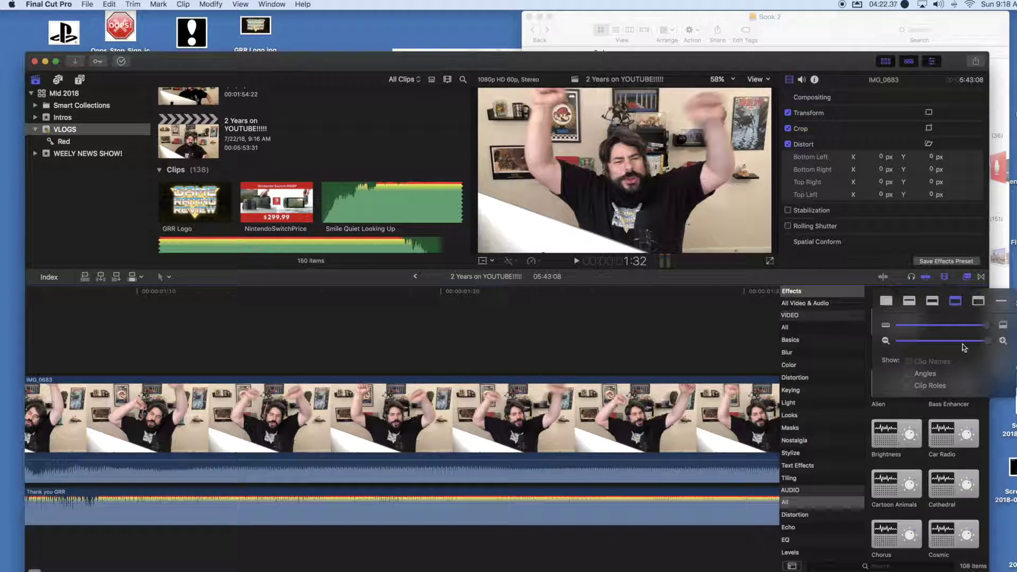
left_click_drag(987, 342, 979, 343)
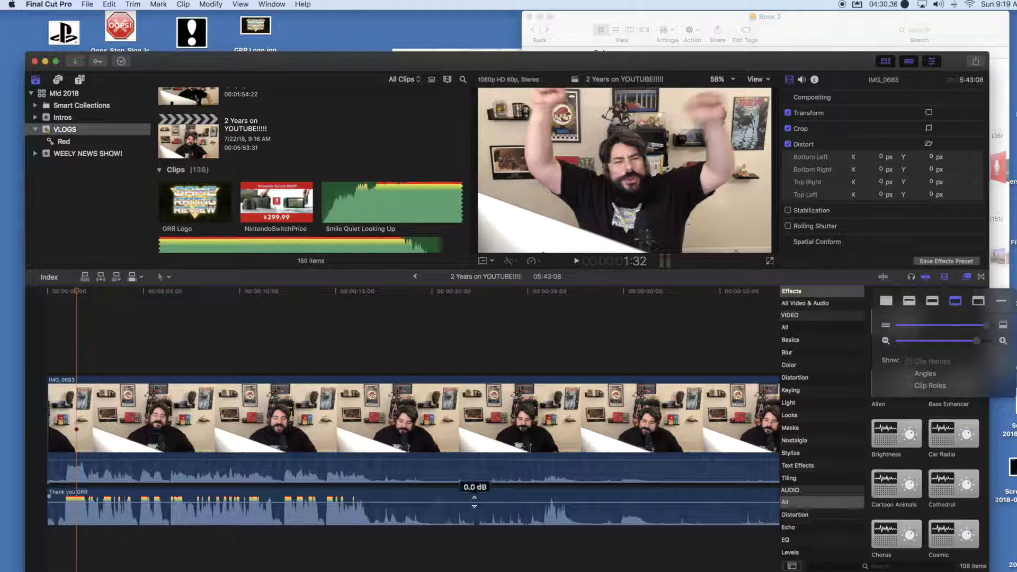
left_click(478, 455)
left_click_drag(478, 455, 475, 486)
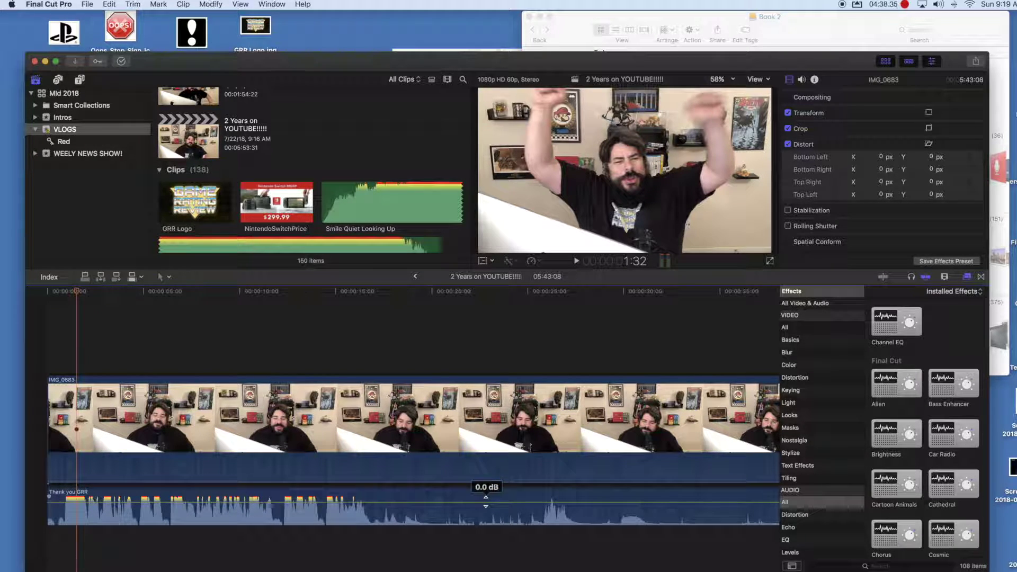
Step: Try raising the Thank you GRR volume to 8.0 dB and return it to its original level
left_click_drag(486, 501, 487, 497)
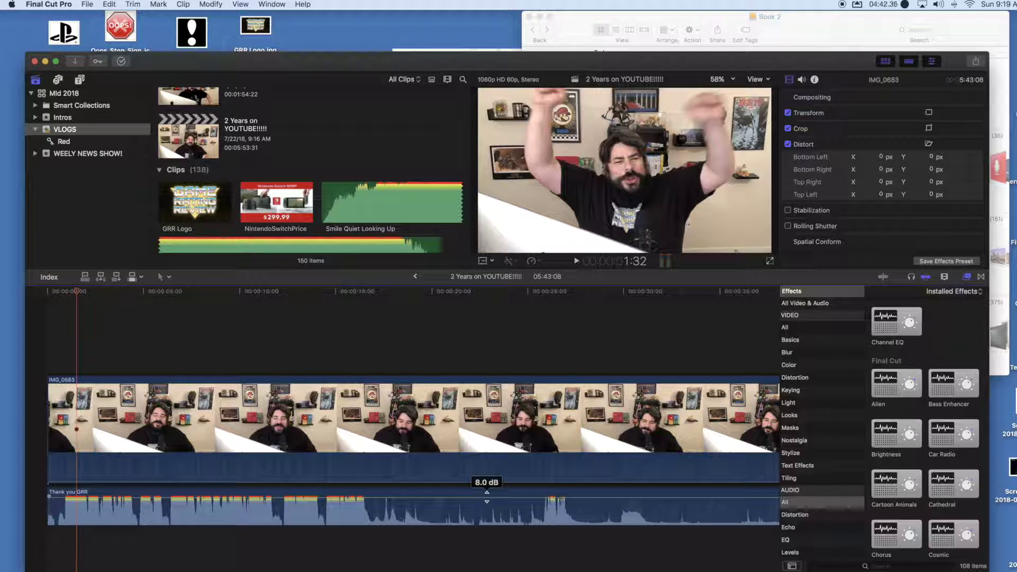
left_click_drag(487, 497, 487, 504)
Step: Split both the video and the Thank you GRR audio at frame 52, near the project's start
left_click_drag(84, 302, 65, 295)
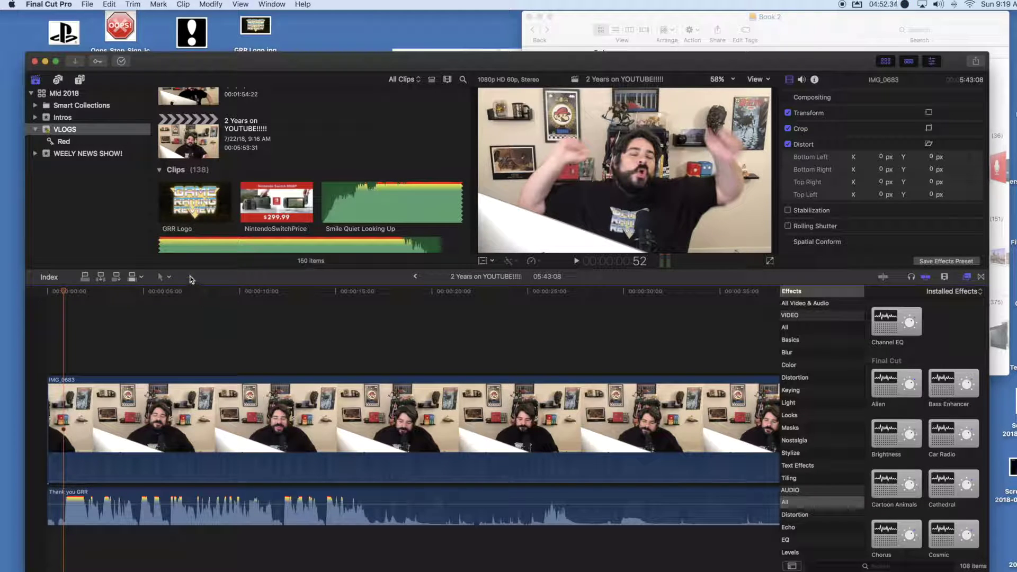
left_click(163, 276)
left_click(176, 336)
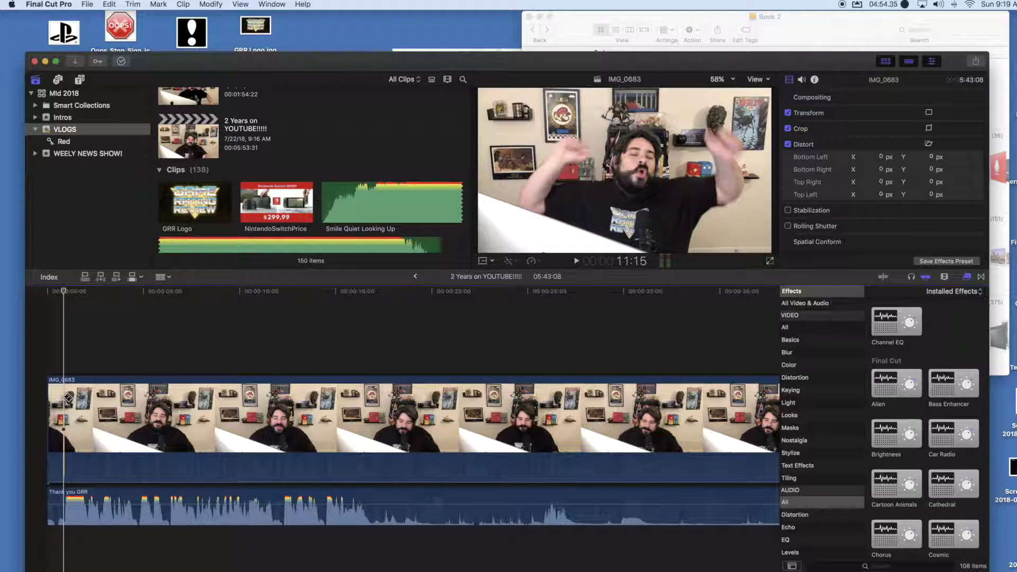
left_click(64, 418)
Step: Delete the short opening segments of both the video and the audio before the cut
left_click(162, 277)
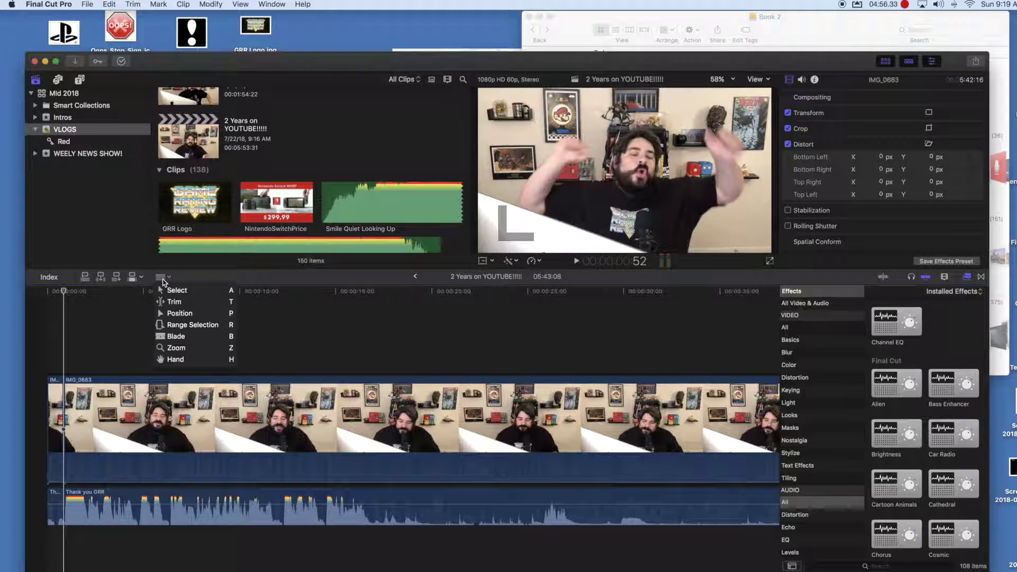
left_click(170, 291)
left_click(56, 402)
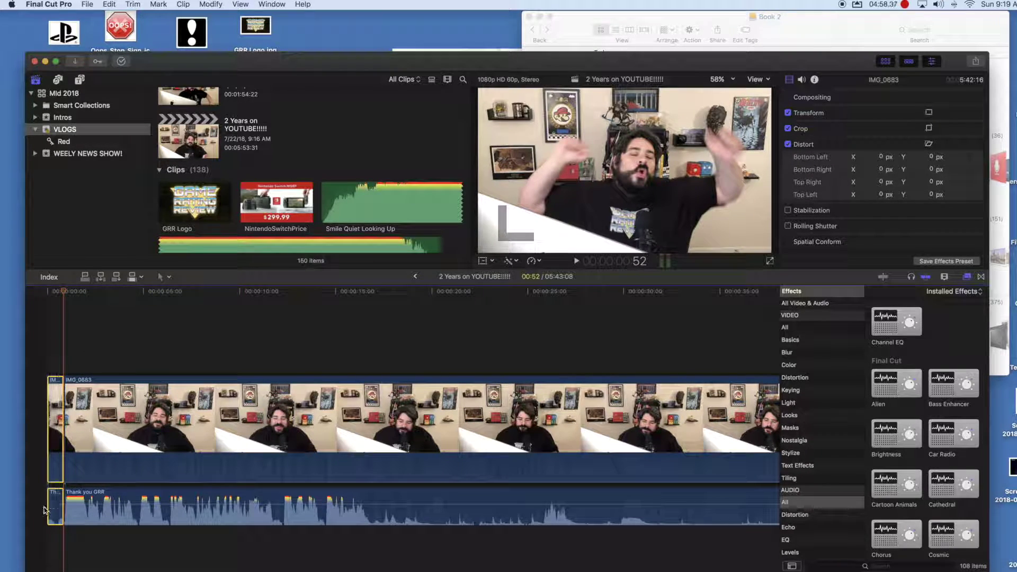
key("Delete")
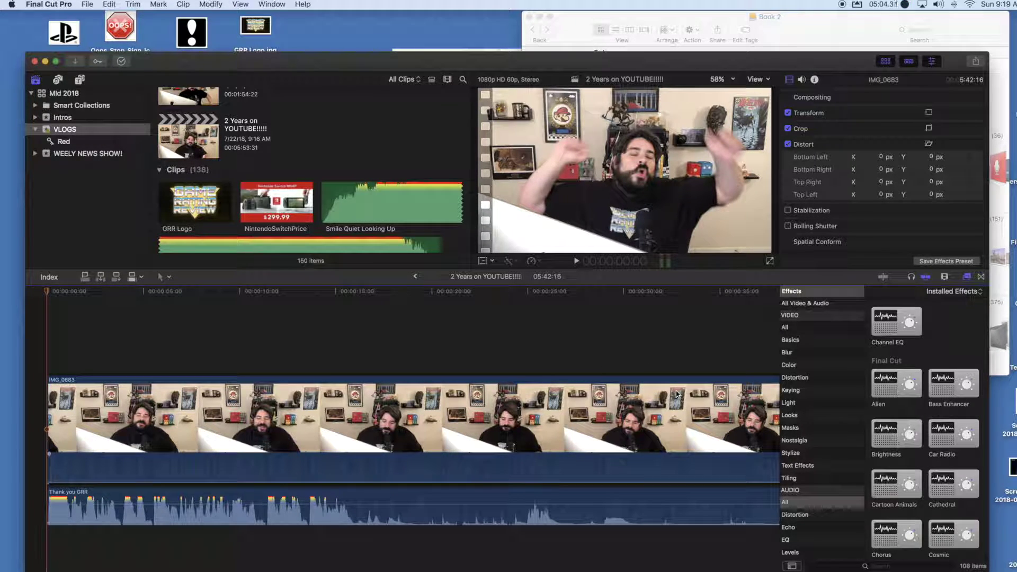
Step: Apply the Crisp Contrast video effect to the IMG_0683 clip
left_click(967, 277)
left_click(967, 276)
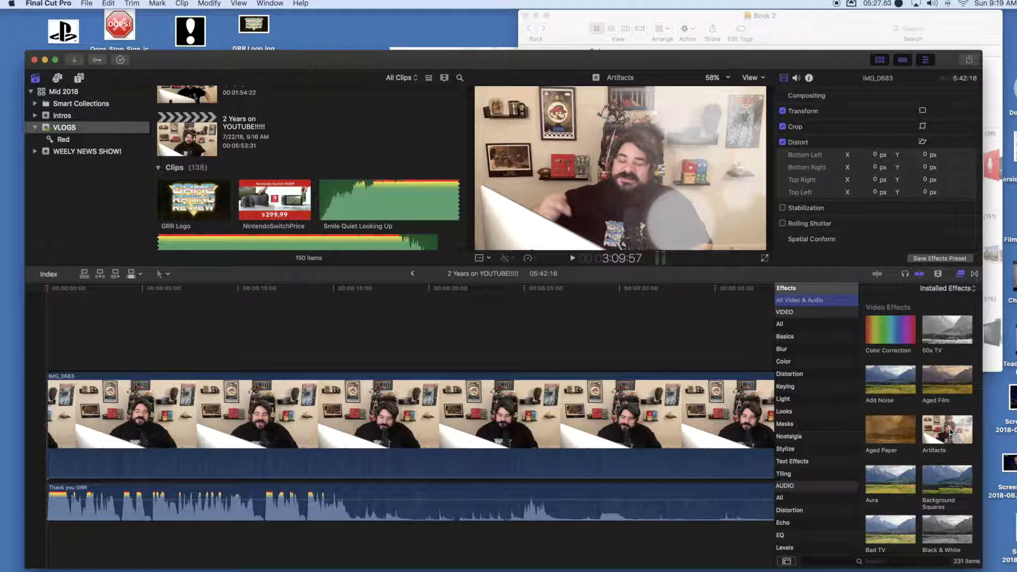
scroll(932, 445, "down", 6)
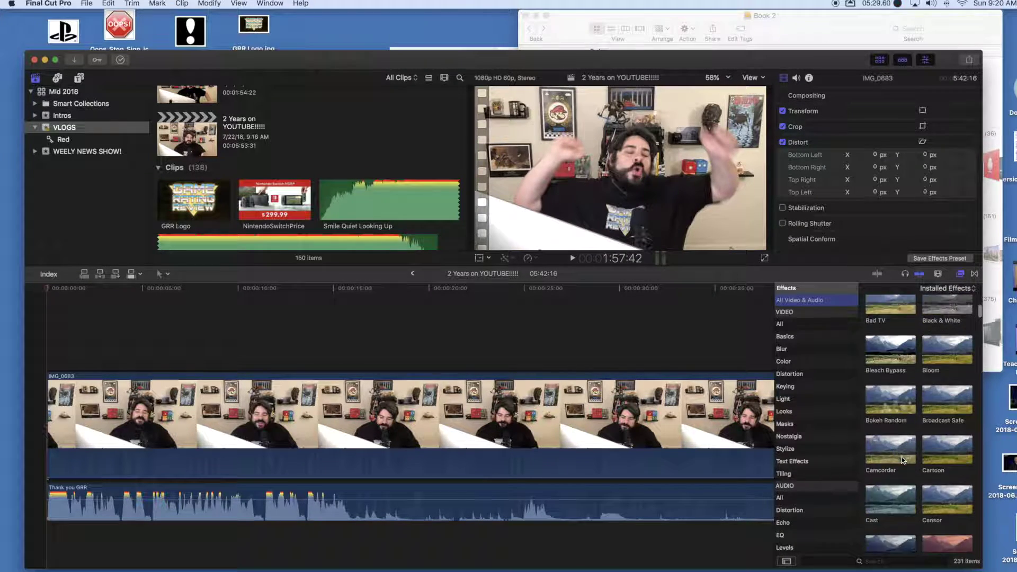
scroll(903, 458, "down", 2)
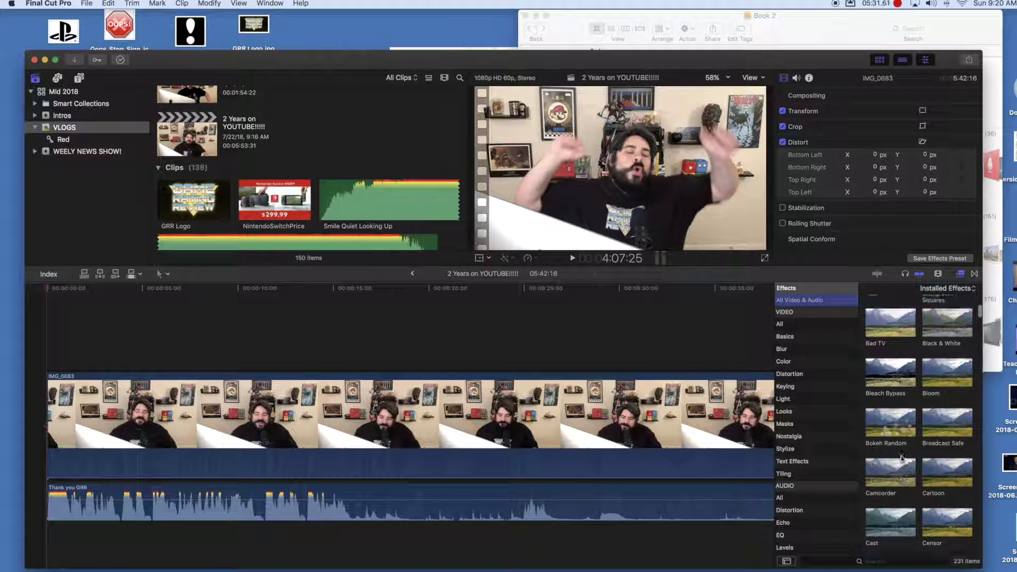
scroll(903, 459, "down", 3)
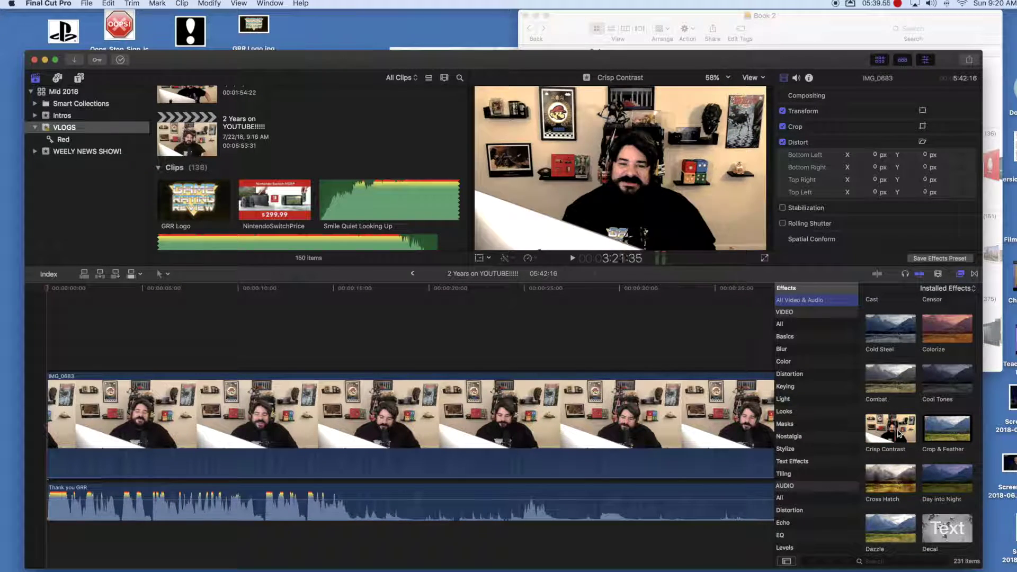
left_click_drag(894, 432, 672, 407)
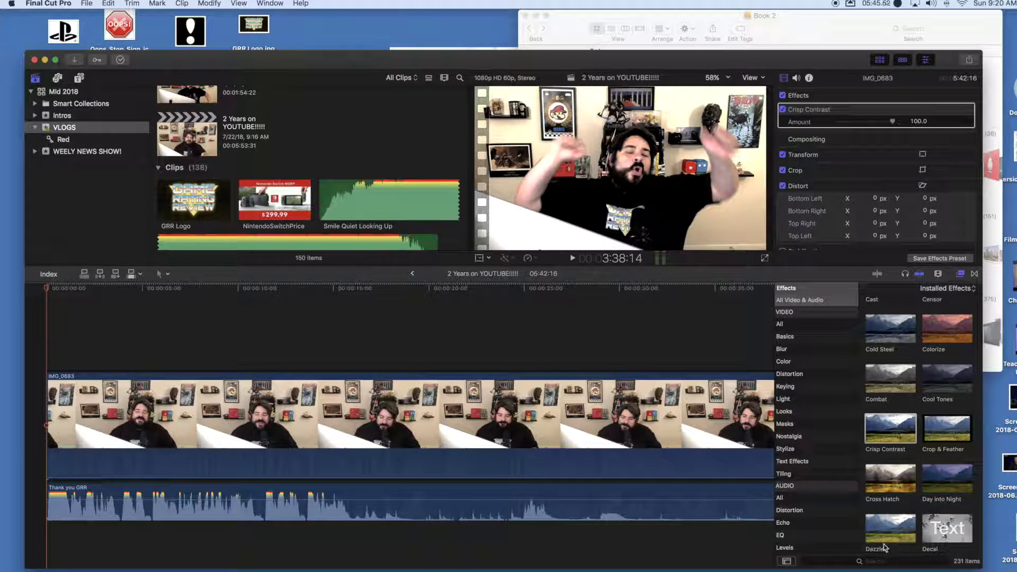
Step: Apply the Vibrancy video effect to the IMG_0683 clip as well
scroll(943, 459, "down", 1)
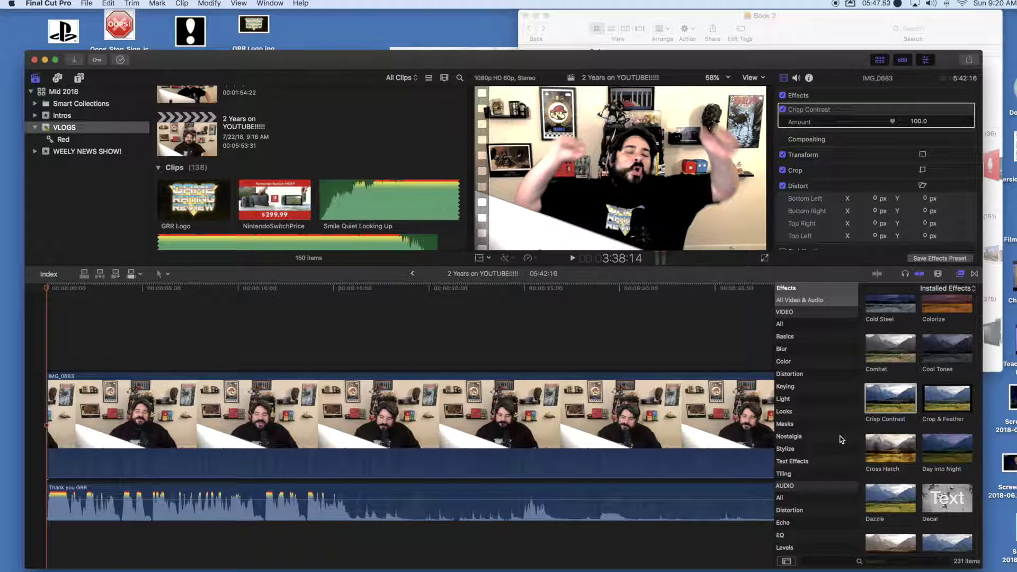
scroll(842, 440, "down", 3)
scroll(904, 433, "down", 5)
scroll(904, 433, "down", 8)
scroll(903, 434, "down", 10)
scroll(903, 435, "down", 6)
scroll(903, 436, "up", 2)
left_click_drag(951, 413, 637, 410)
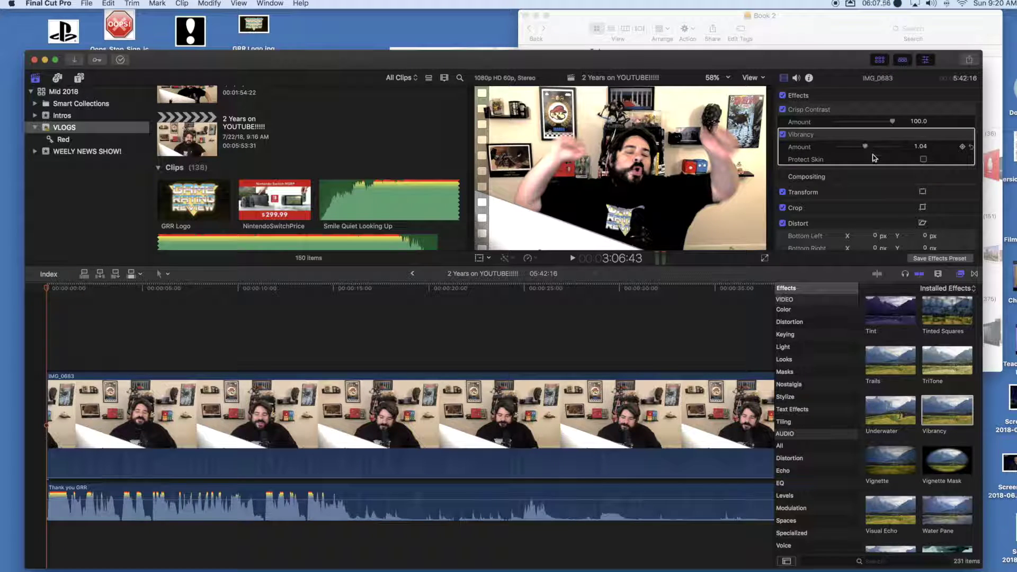
Step: Set the Crisp Contrast amount on IMG_0683 to 14.95, judging the look on a frame around 7:37
left_click(192, 336)
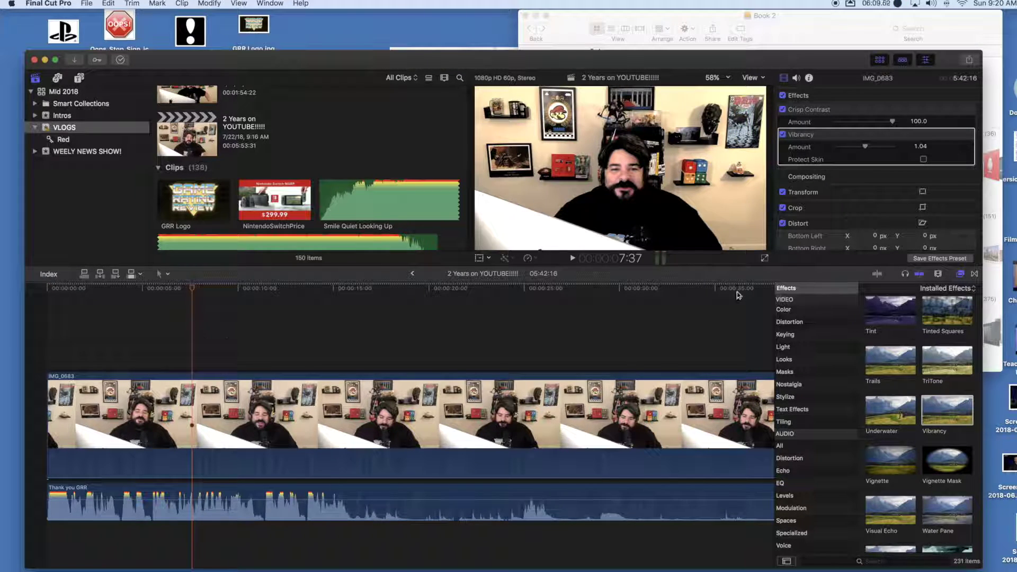
left_click_drag(866, 124, 826, 124)
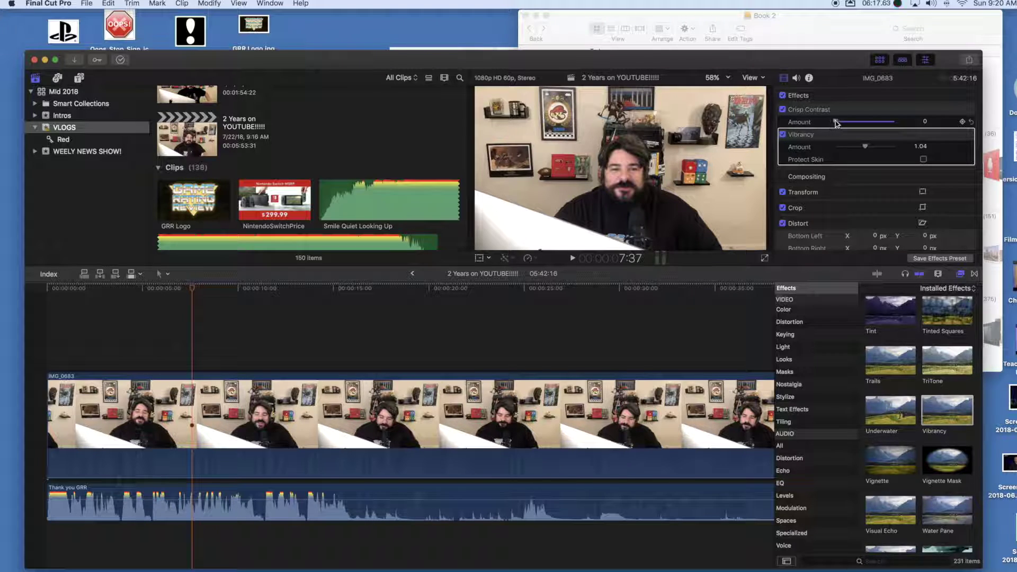
left_click_drag(836, 123, 843, 123)
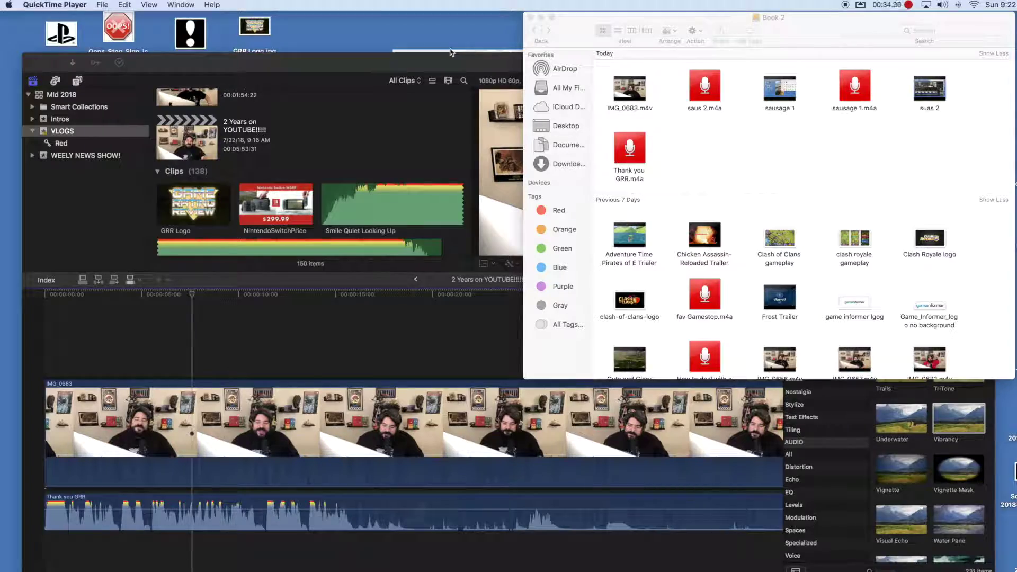
Step: Switch back to Final Cut Pro and place the playhead at the very start of the vlog timeline
left_click(465, 66)
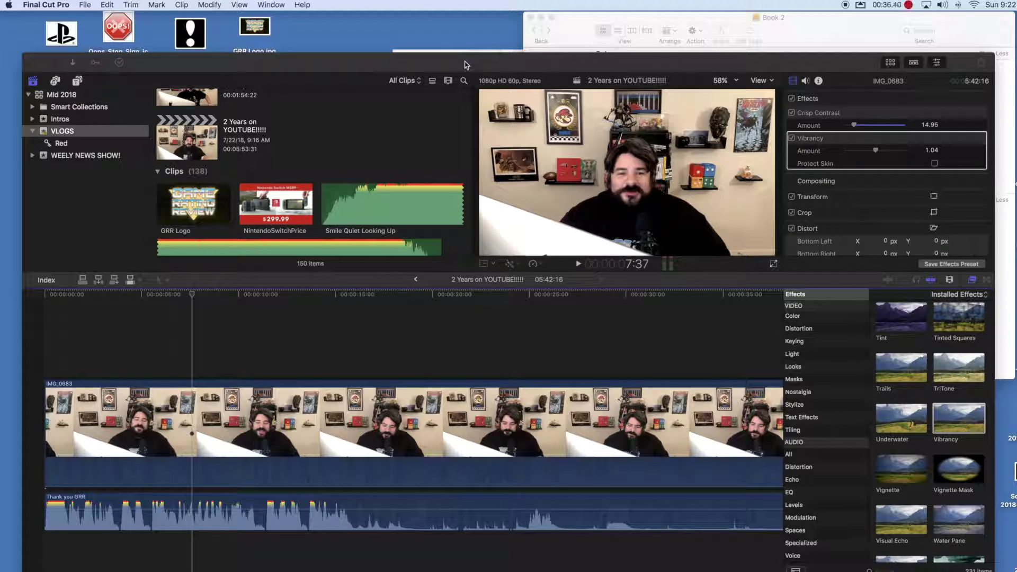
left_click(46, 303)
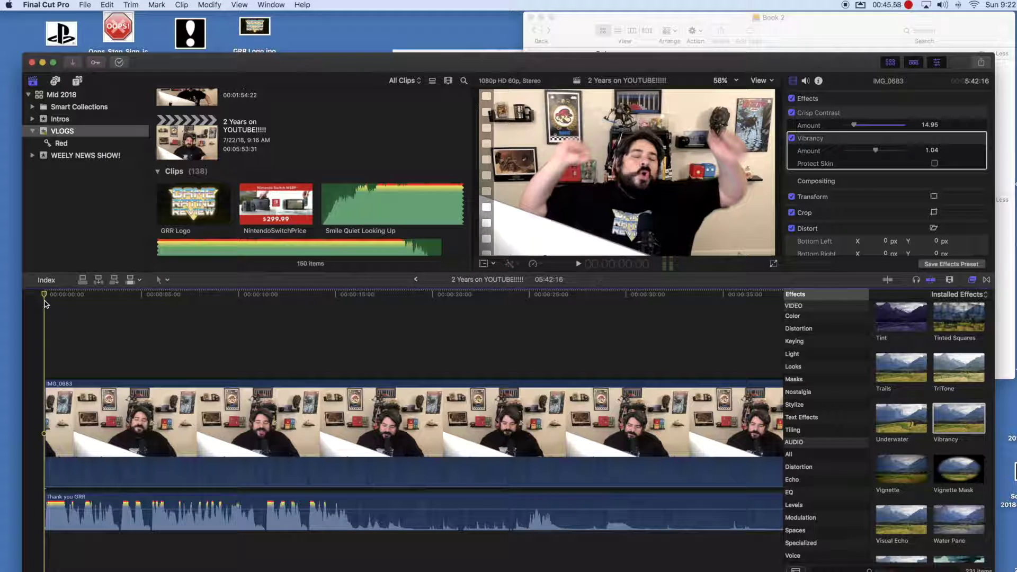
left_click(148, 347)
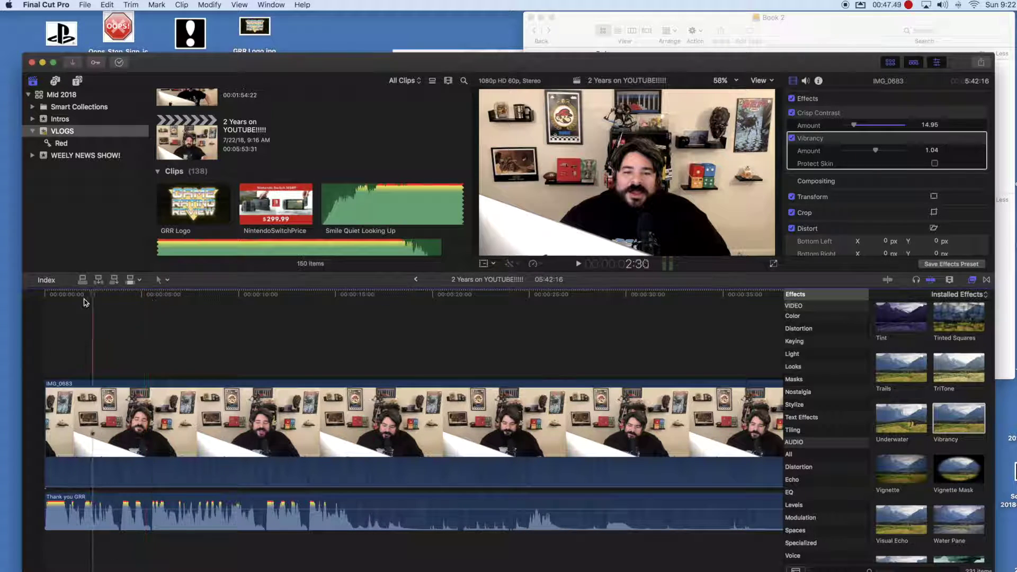
left_click_drag(193, 318, 37, 327)
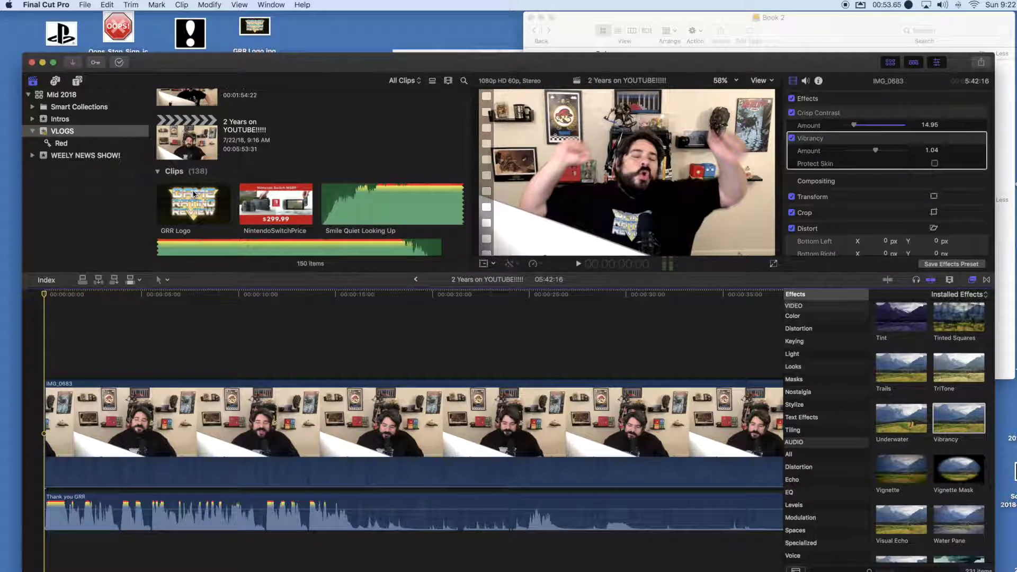
Step: Open the VLOG INTRO project from the Intros event and select all of its title, video and audio clips
left_click(60, 119)
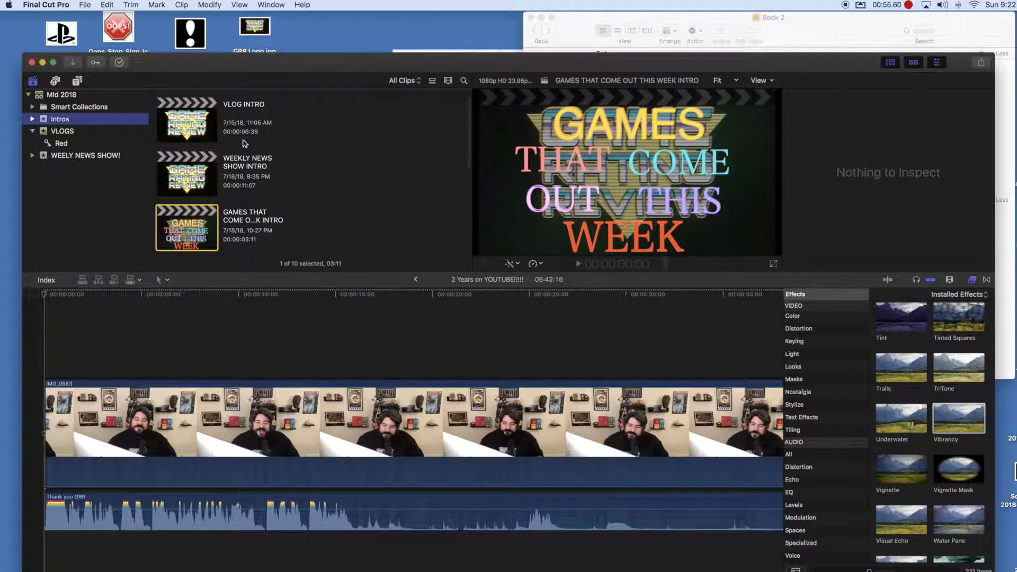
double_click(189, 121)
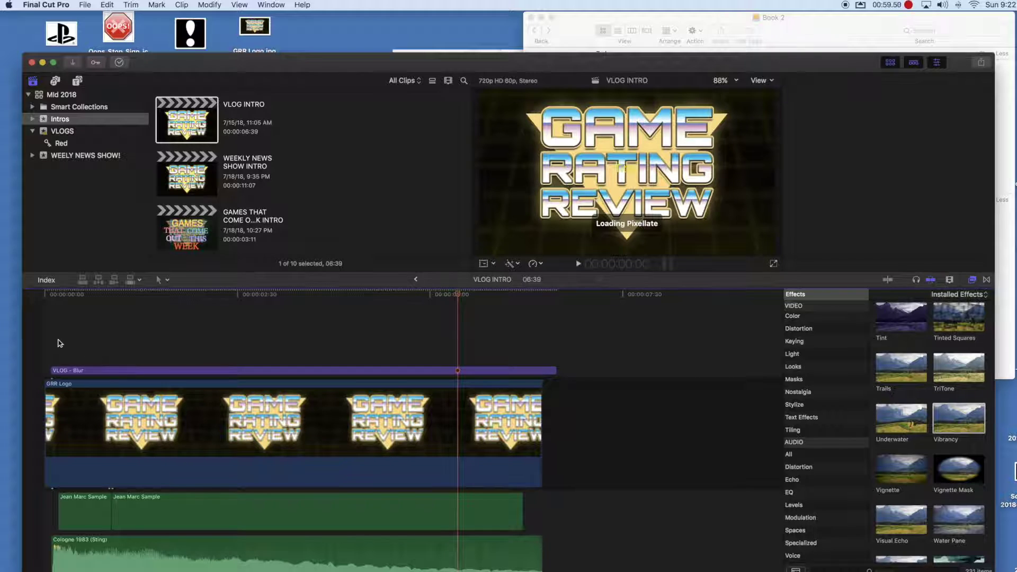
left_click_drag(59, 337, 284, 511)
left_click_drag(192, 444, 349, 569)
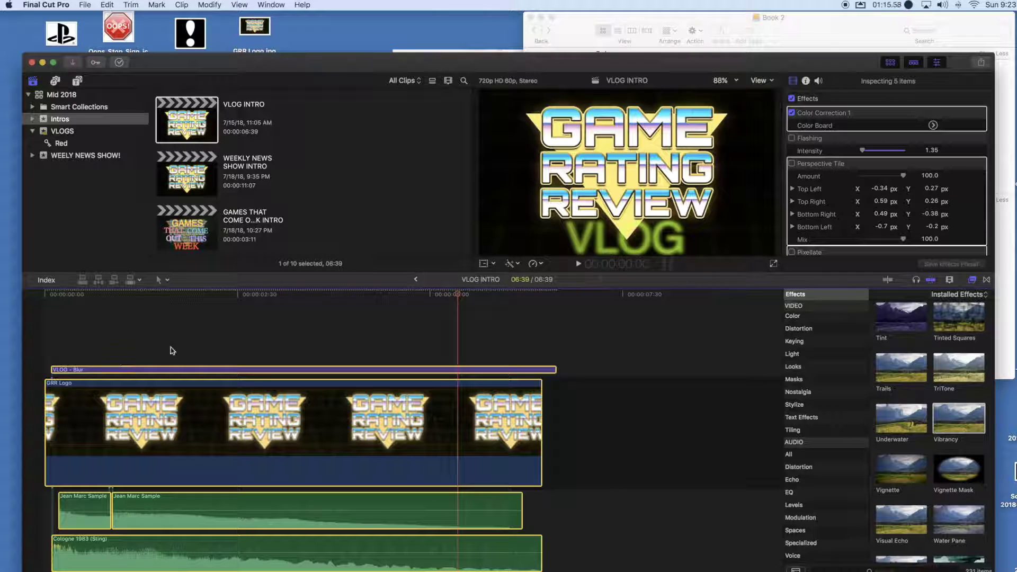
Step: Try cutting all the VLOG INTRO clips out of their timeline and undo the cut
left_click(107, 6)
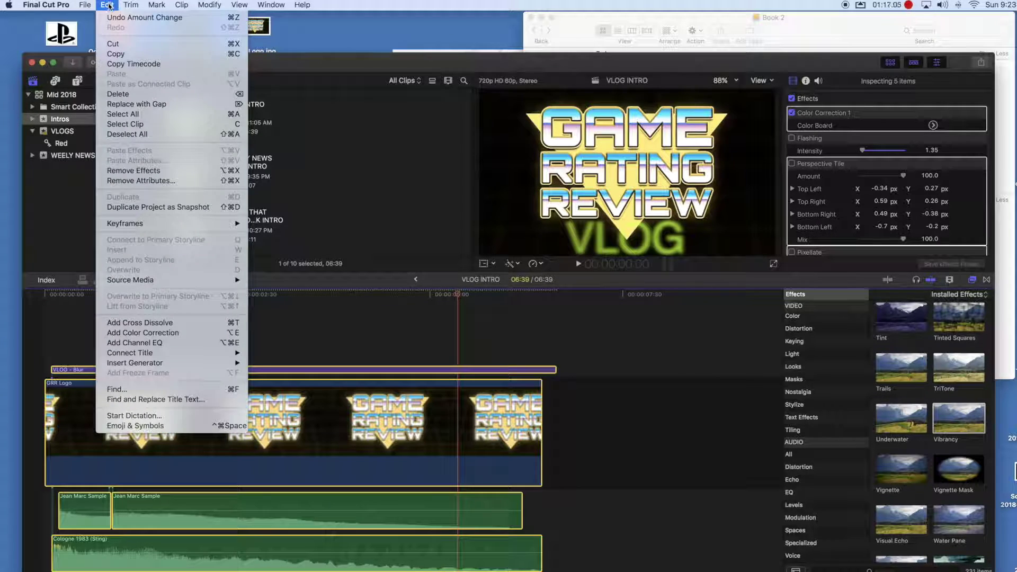
left_click(135, 41)
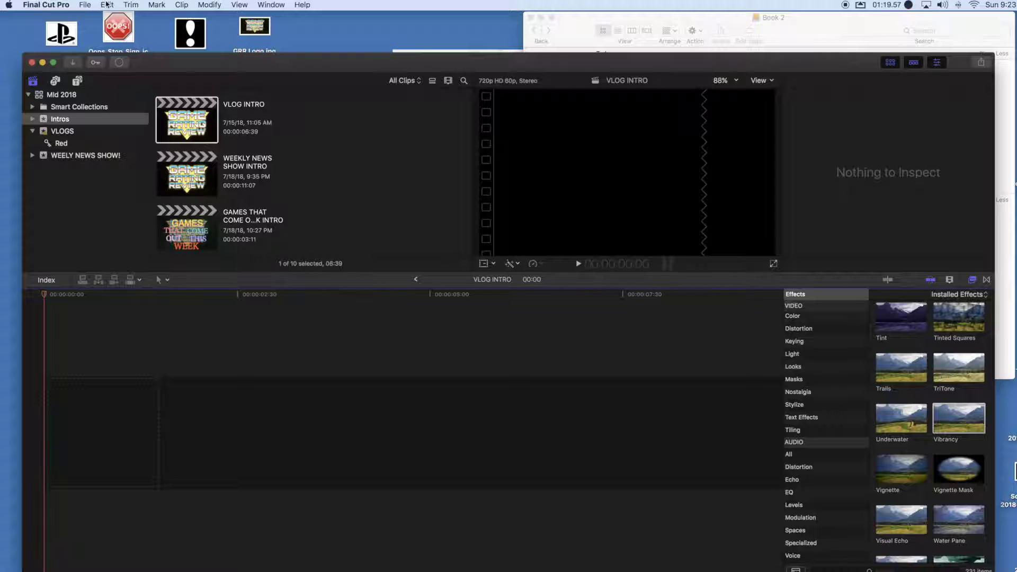
left_click(108, 5)
left_click(128, 17)
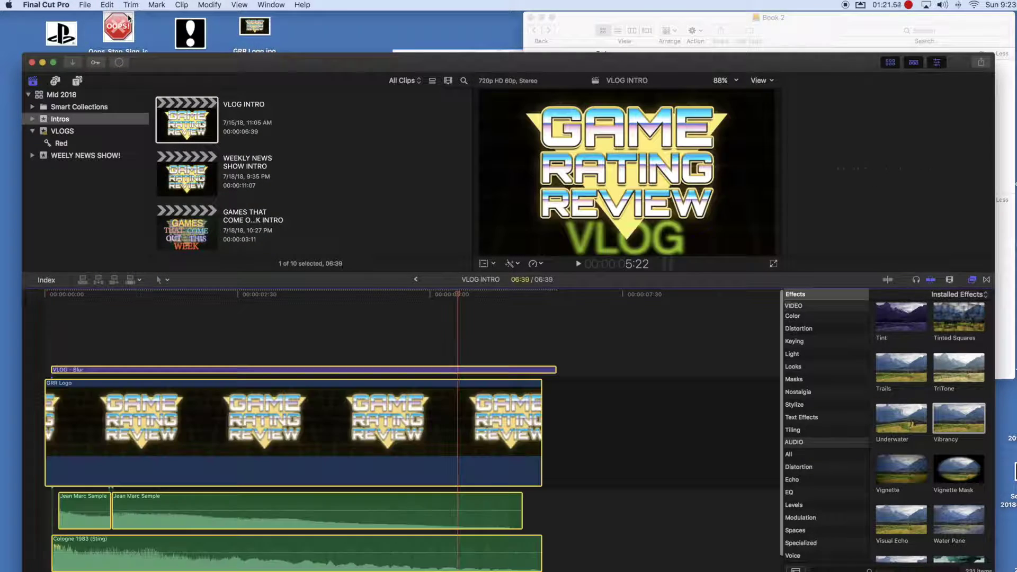
Step: Copy the selected VLOG INTRO clips and reopen the 2 Years on YOUTUBE project from the VLOGS event
left_click(108, 5)
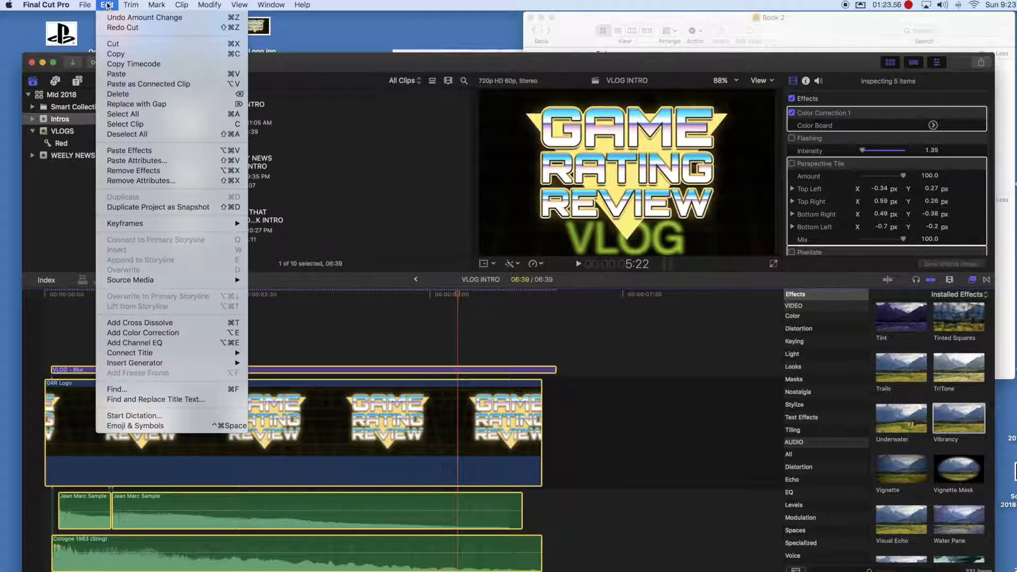
left_click(123, 54)
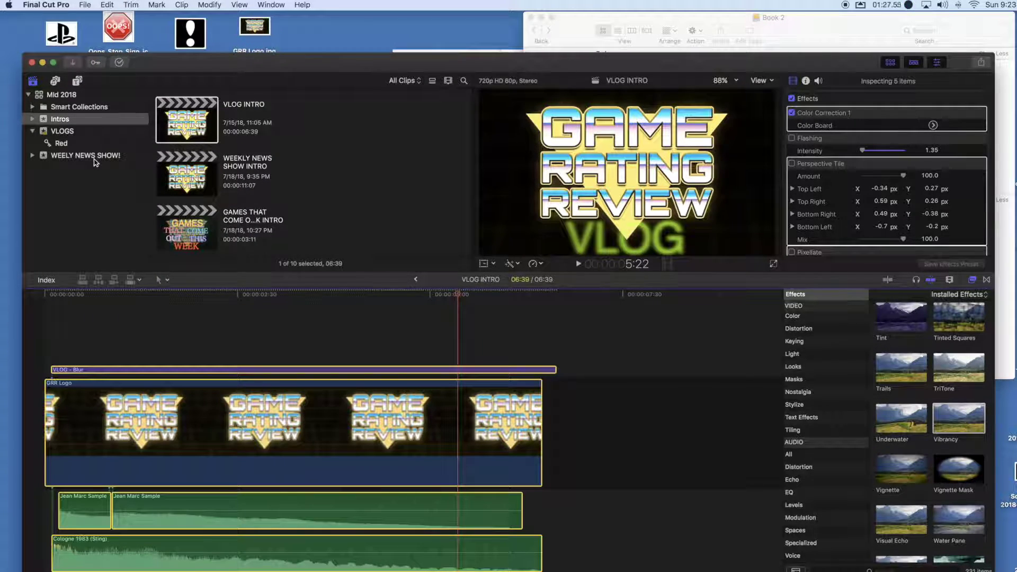
left_click(80, 131)
scroll(228, 190, "down", 5)
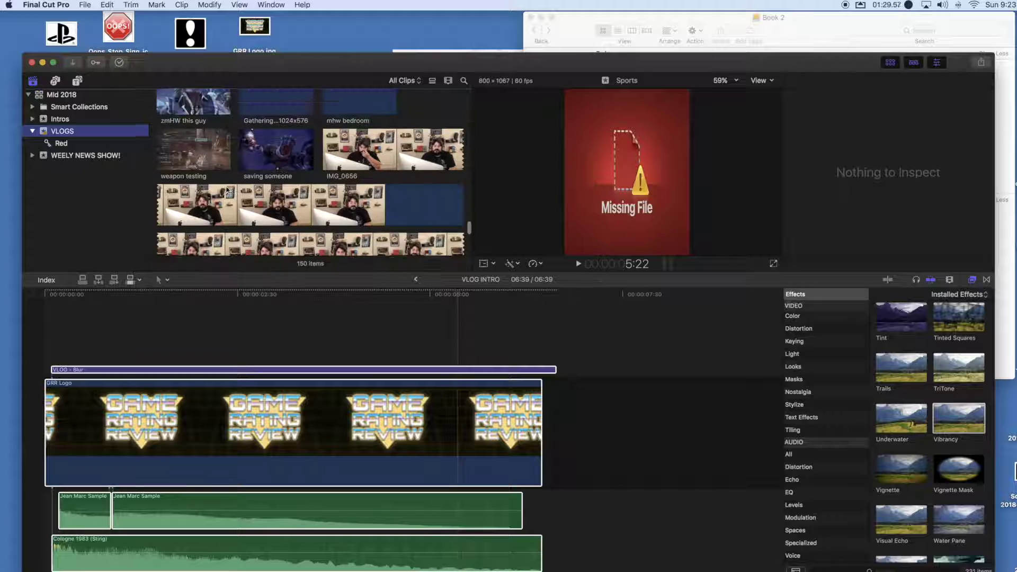
scroll(227, 191, "up", 15)
scroll(226, 191, "up", 6)
double_click(197, 159)
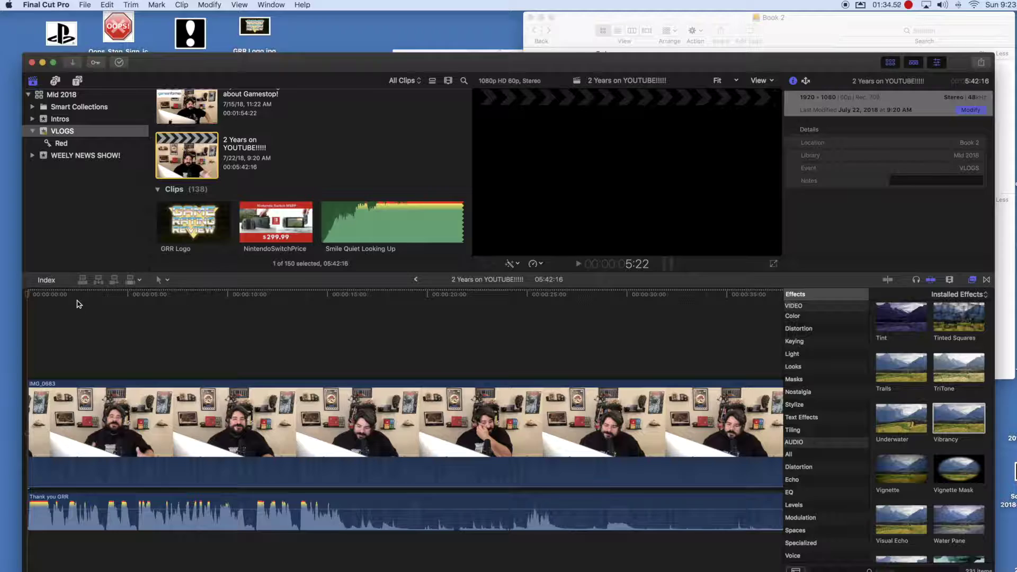
Step: Paste the copied intro clips at the start of the timeline, ahead of IMG_0683, and return the playhead to the beginning
left_click(107, 5)
left_click(121, 76)
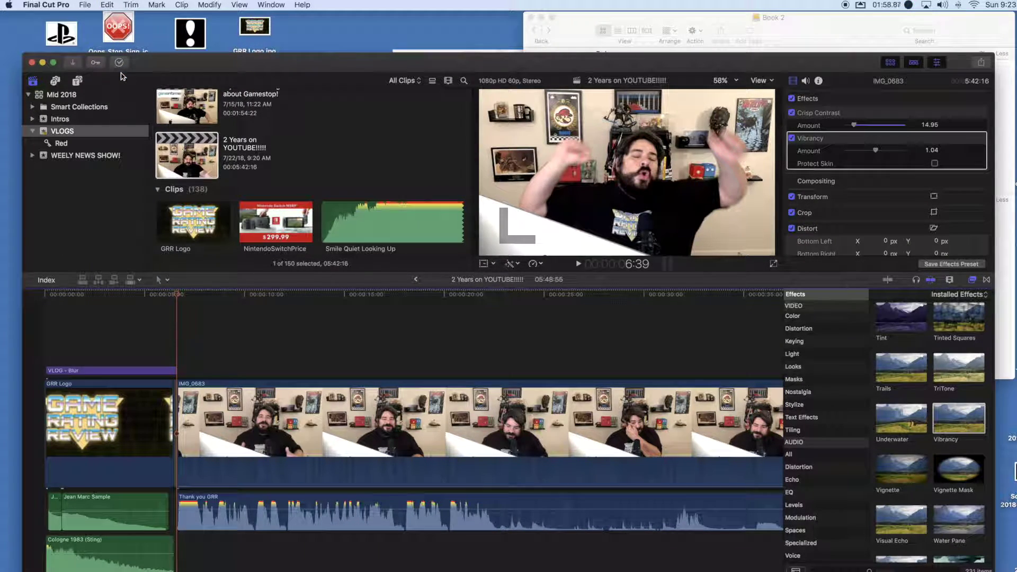
left_click(49, 295)
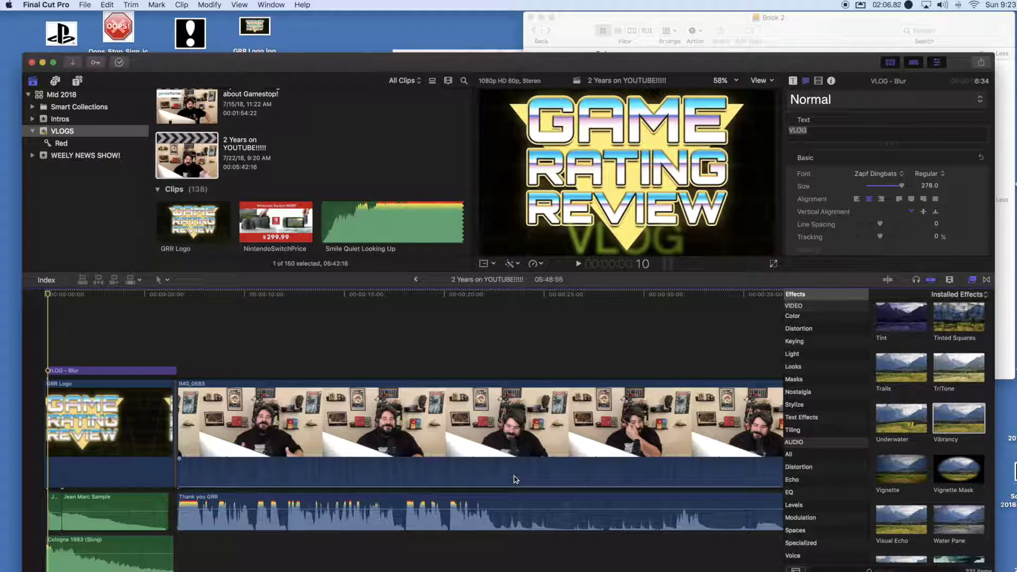
Step: Find the Flash transition among the installed transitions and try placing it between GRR Logo and IMG_0683
left_click(987, 280)
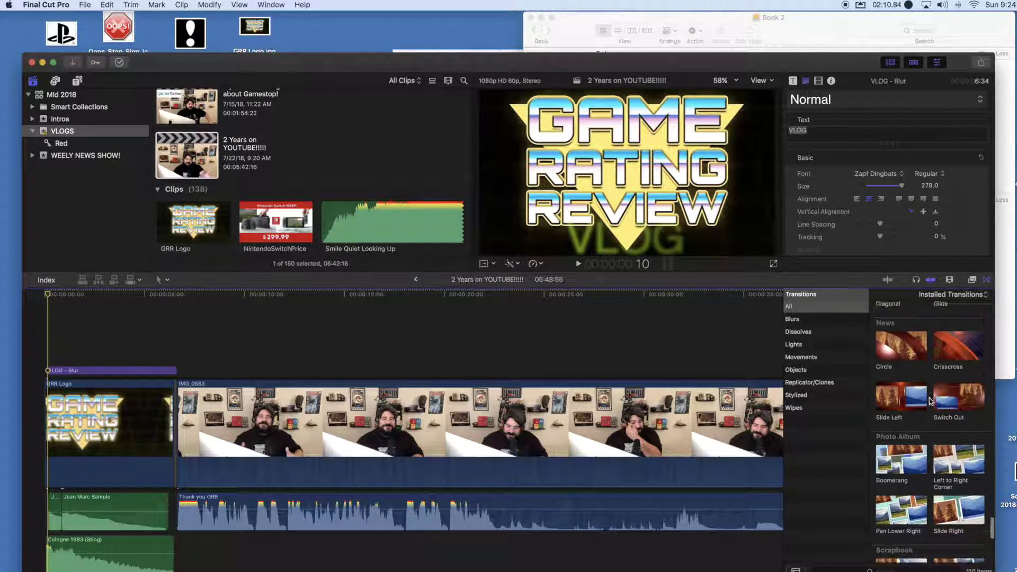
scroll(931, 401, "down", 5)
scroll(932, 401, "up", 5)
scroll(931, 402, "up", 6)
scroll(929, 400, "up", 6)
scroll(928, 400, "up", 2)
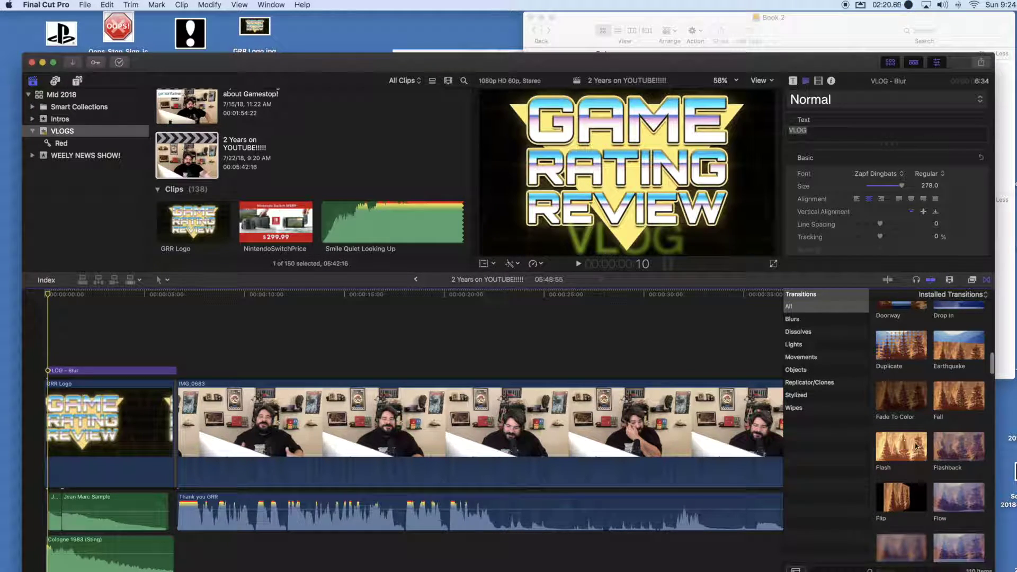
mouse_move(917, 446)
left_mouse_down()
mouse_move(827, 429)
mouse_move(203, 471)
mouse_move(252, 379)
mouse_move(334, 418)
mouse_move(178, 416)
left_mouse_up()
Step: Delete the small gap between GRR Logo and IMG_0683 and apply the Flash transition at their cut
key("Delete")
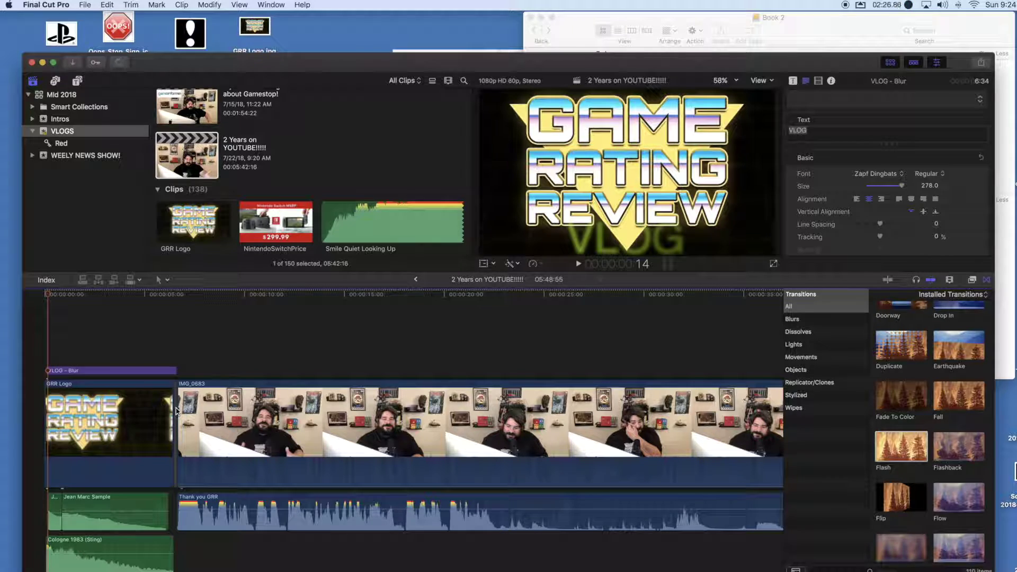
left_click(176, 412)
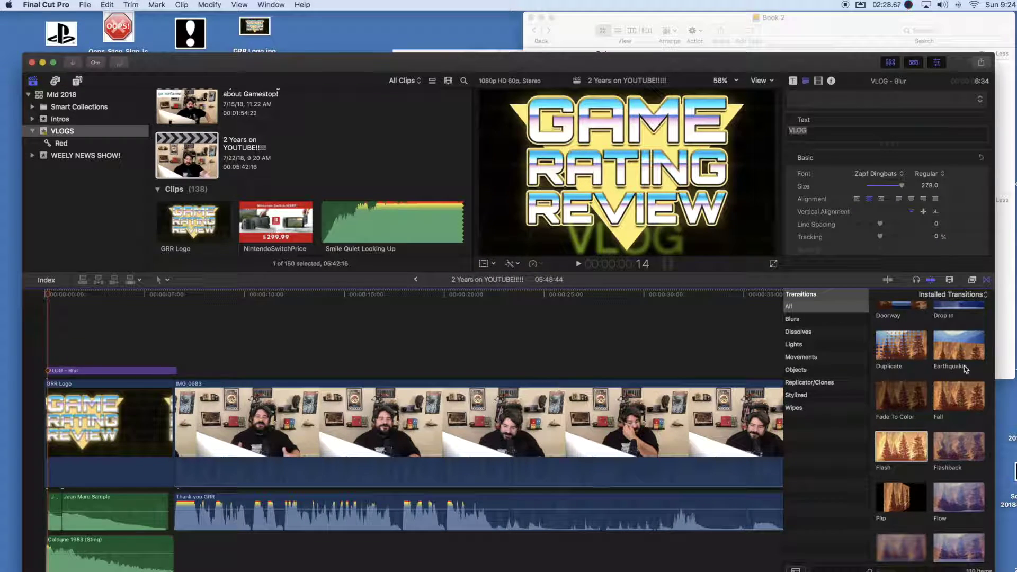
left_click_drag(901, 446, 175, 409)
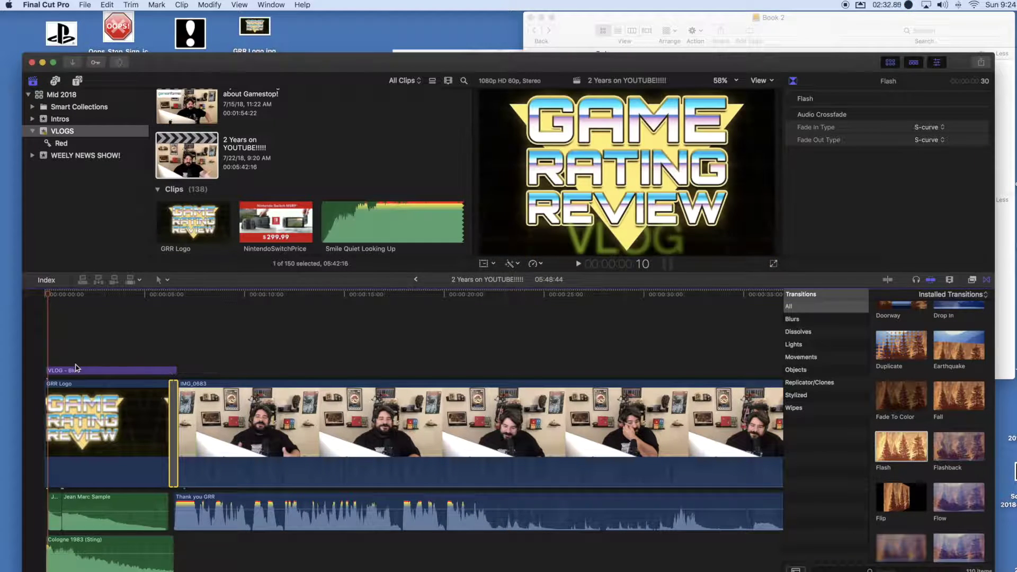
Step: Play the project from the start through the intro and Flash transition, and scrub back into the intro
left_click(44, 297)
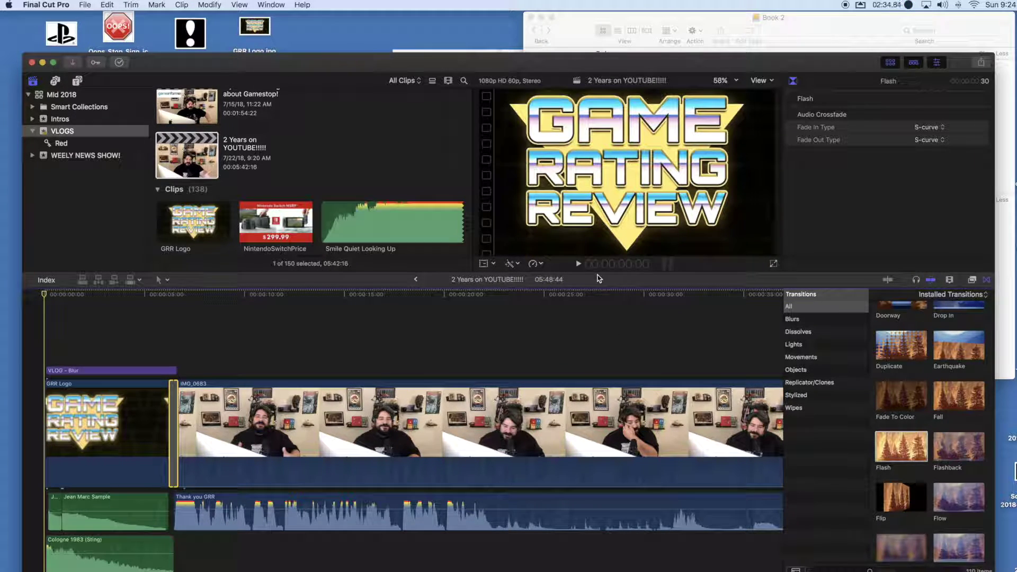
left_click(579, 265)
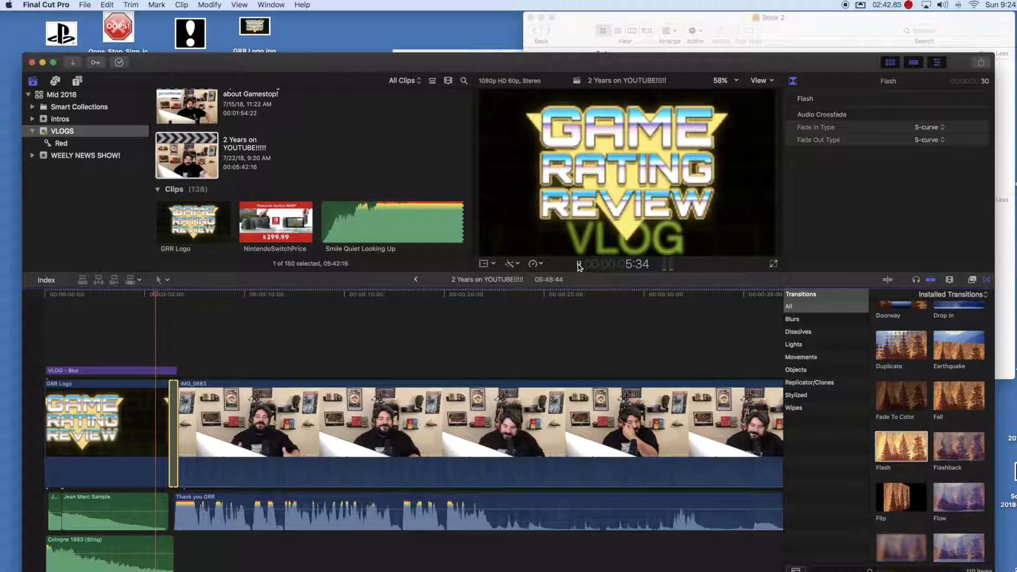
left_click(578, 266)
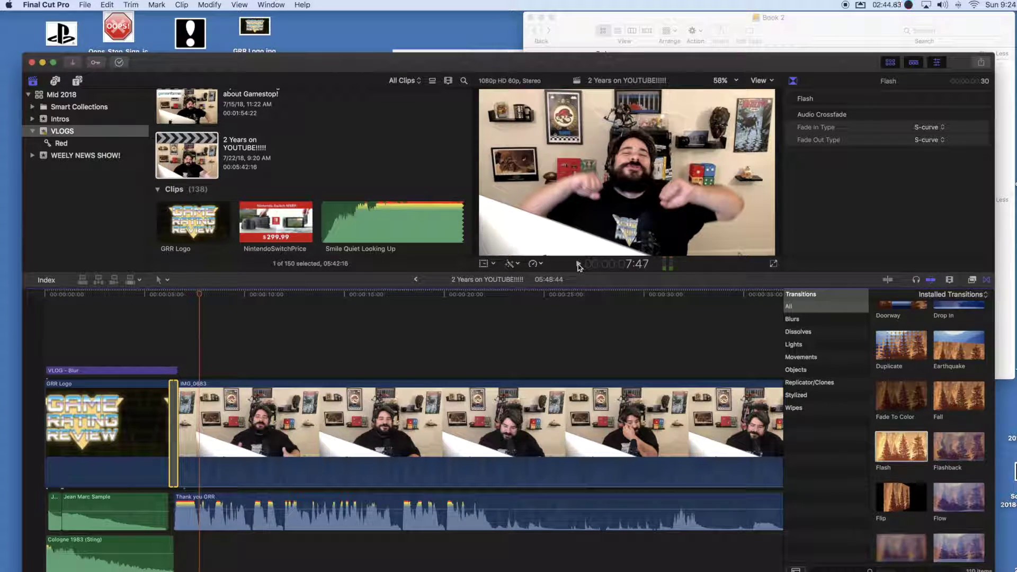
left_click_drag(200, 298, 79, 296)
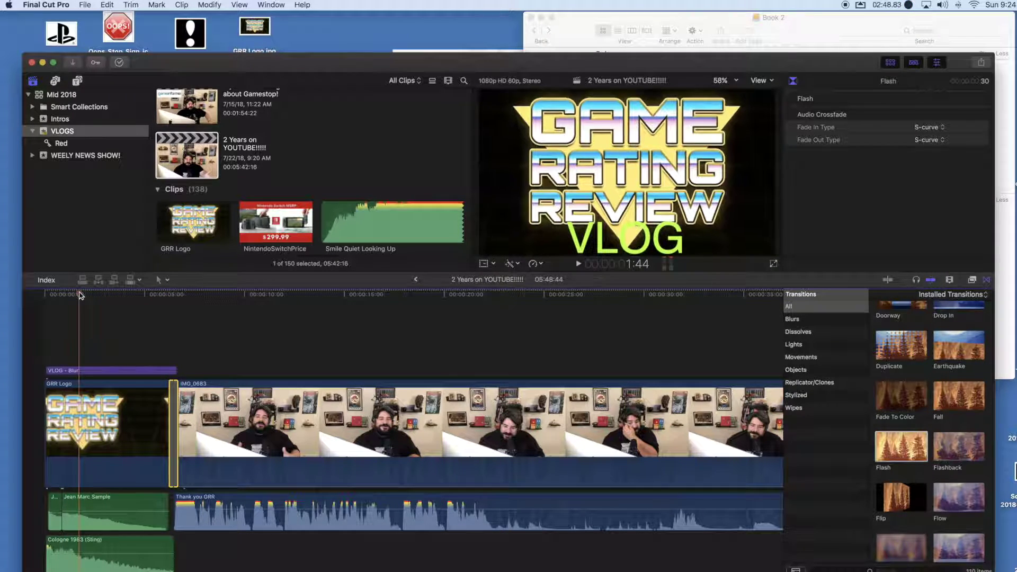
Step: Replace the VLOG text of the intro's Blur title with "2 YEARS"
left_click(144, 371)
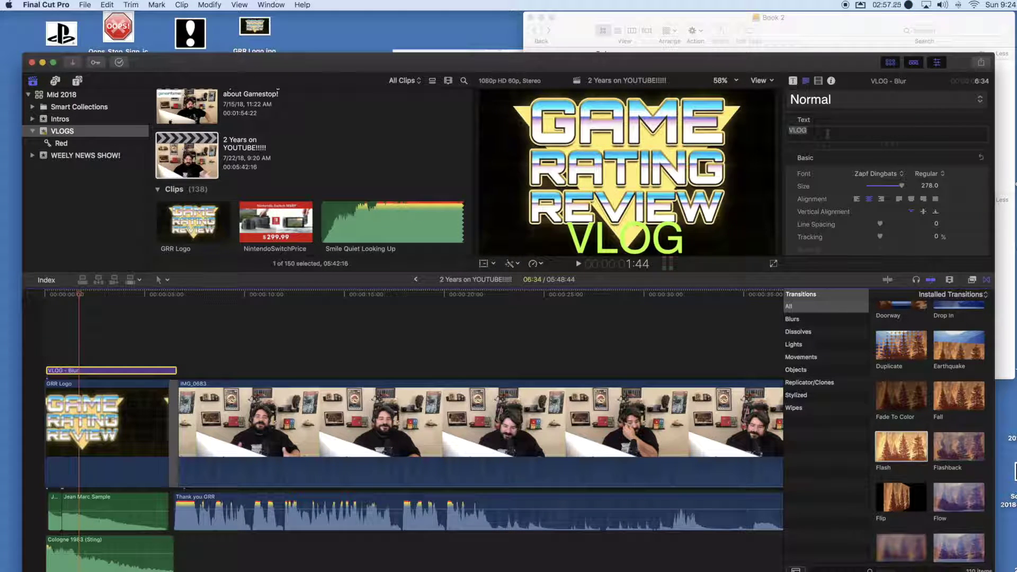
left_click_drag(827, 134, 795, 131)
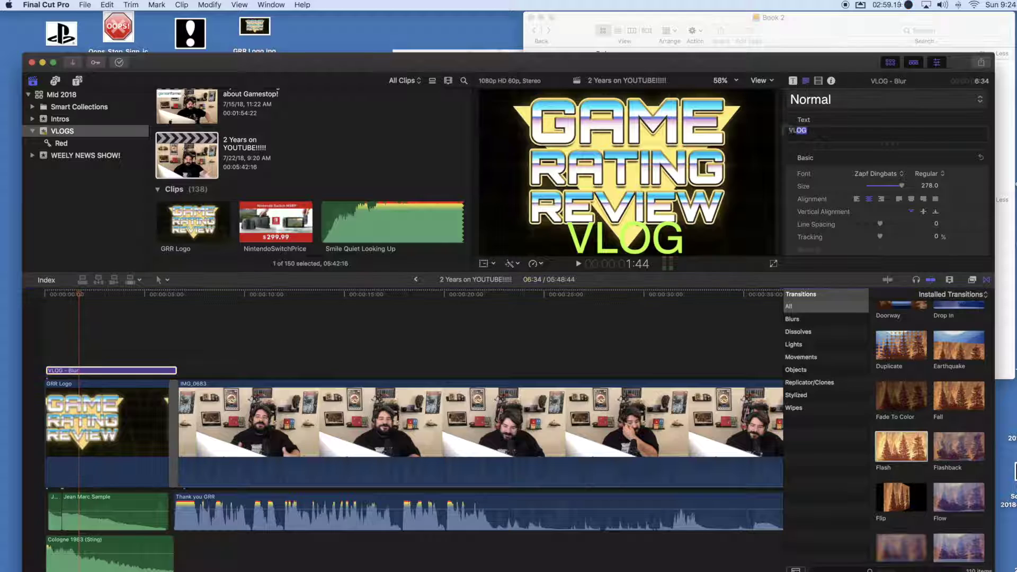
type("2")
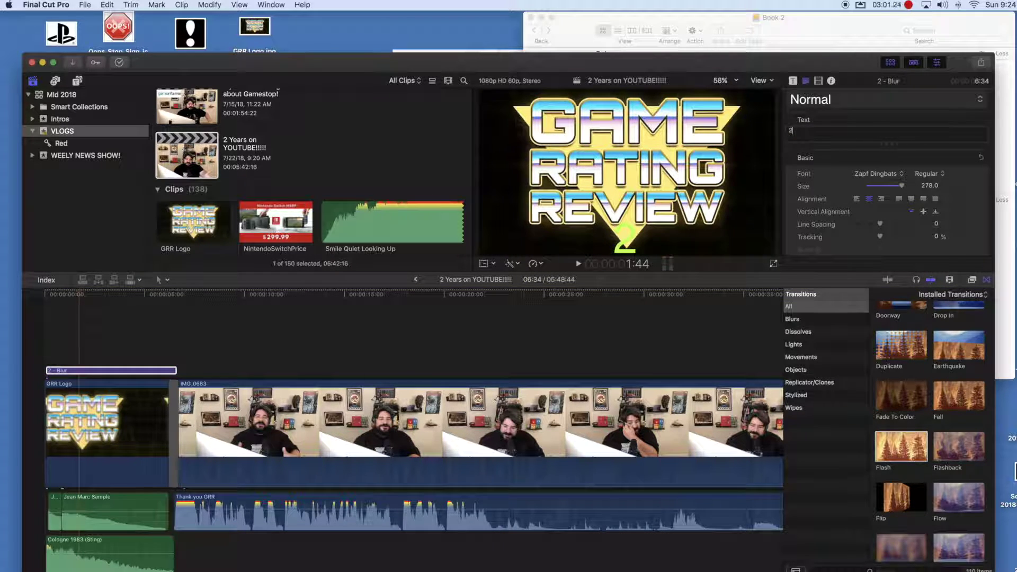
type(" YEST")
key("BackSpace")
key("BackSpace")
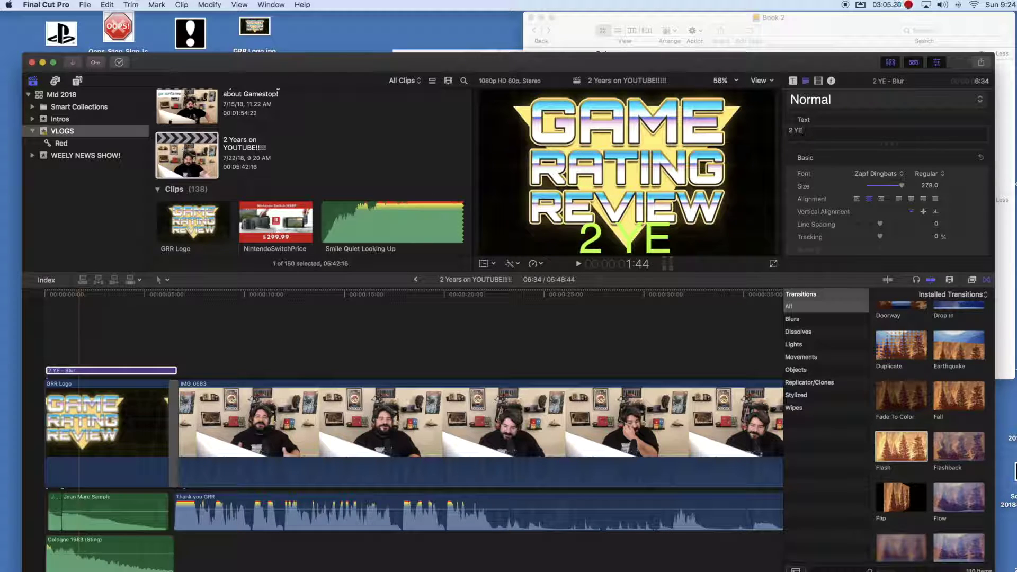
type("ARS")
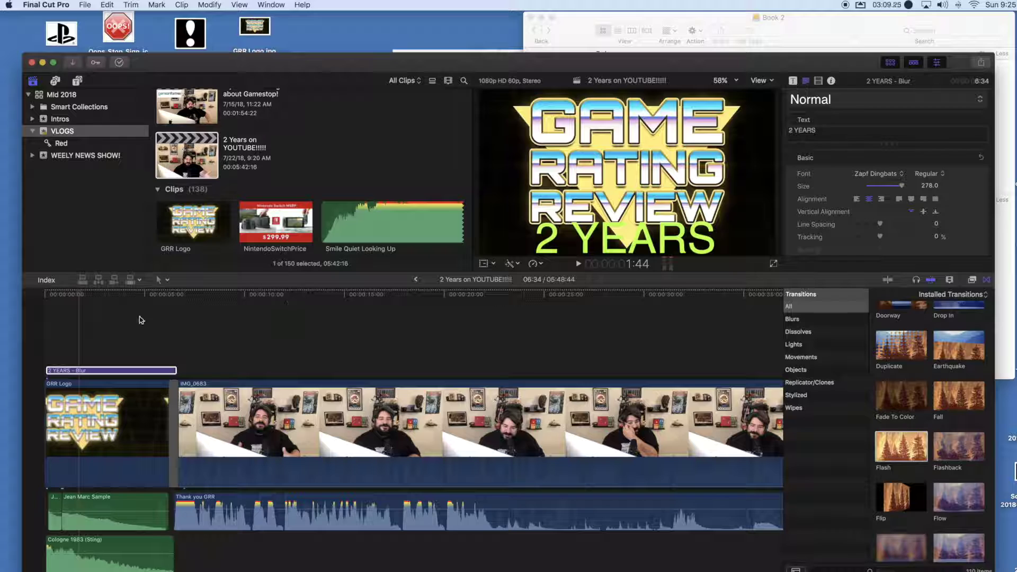
Step: Play the project from the start through the retitled intro and into the first IMG_0683 clip
left_click_drag(79, 300, 46, 296)
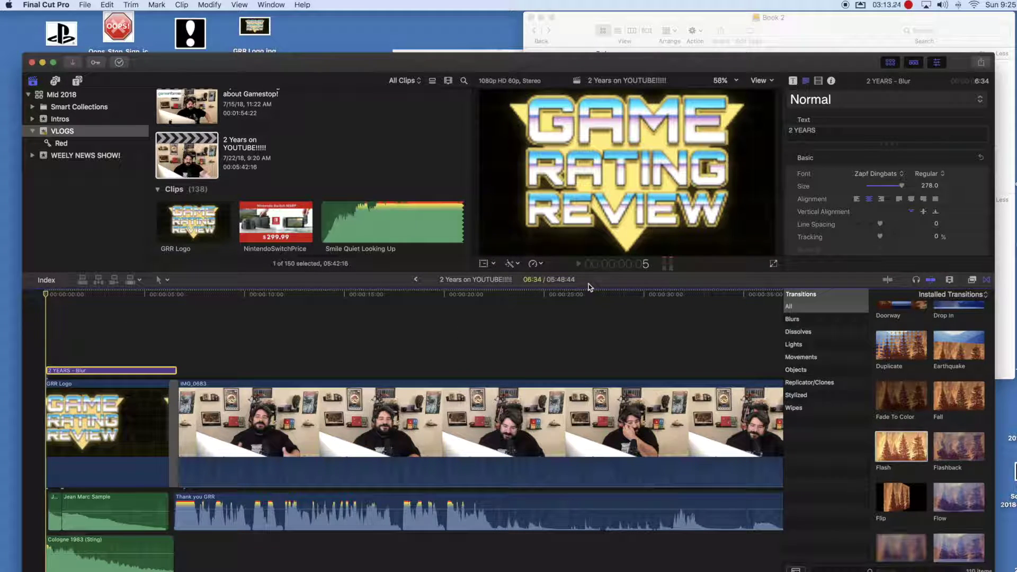
key("space")
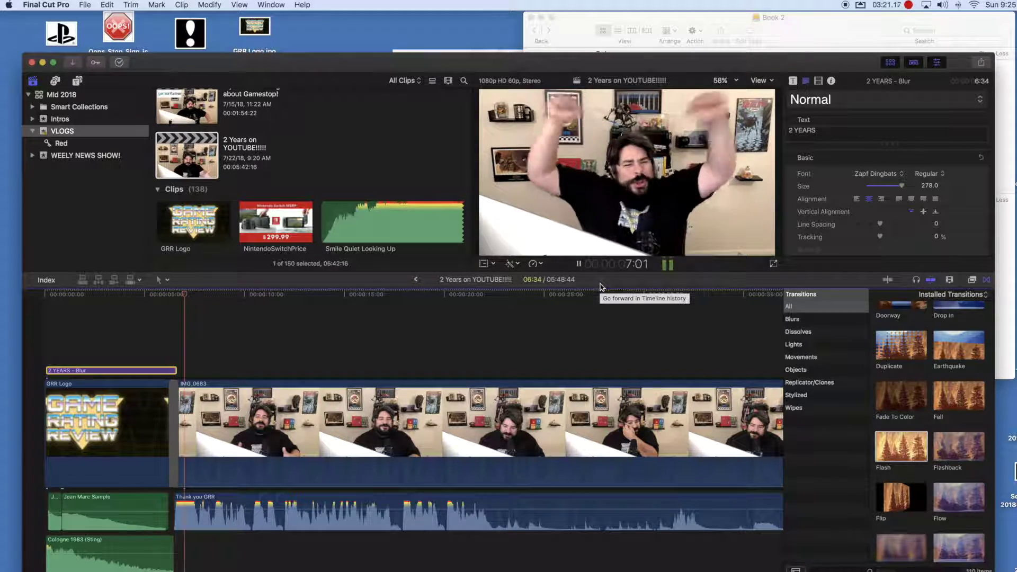
left_click(580, 263)
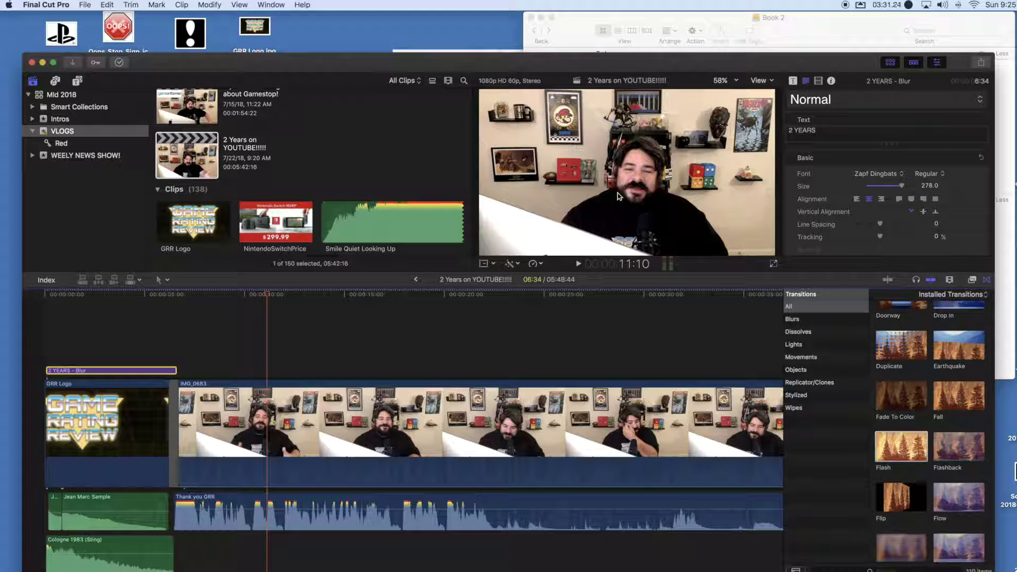
Step: Find the quiet stretch after the opening speech and blade both IMG_0683 and the Thank you GRR audio at its start
left_click_drag(266, 296, 630, 341)
scroll(448, 327, "right", 5)
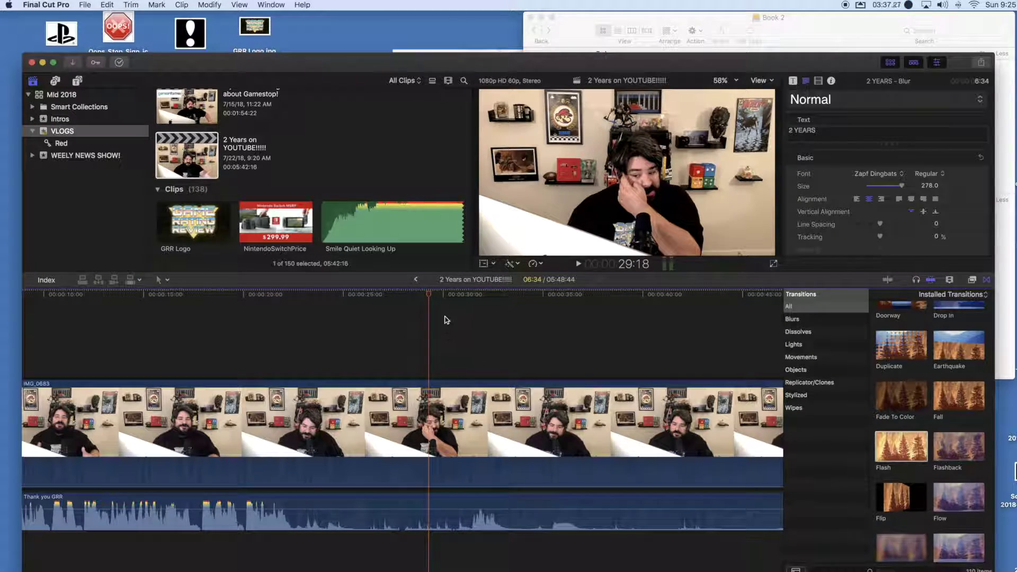
left_click_drag(431, 298, 694, 344)
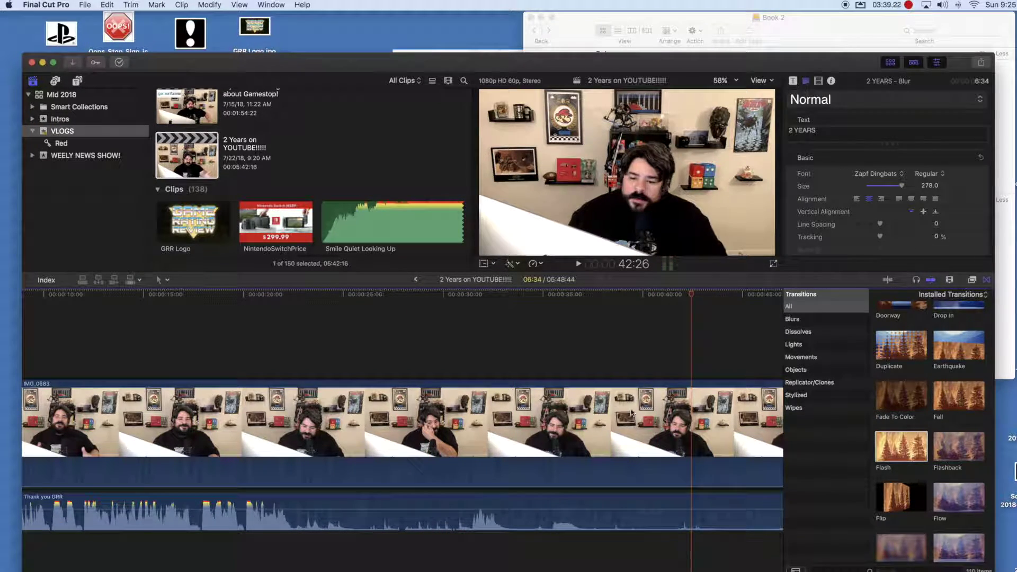
scroll(628, 412, "right", 2)
scroll(628, 412, "left", 1)
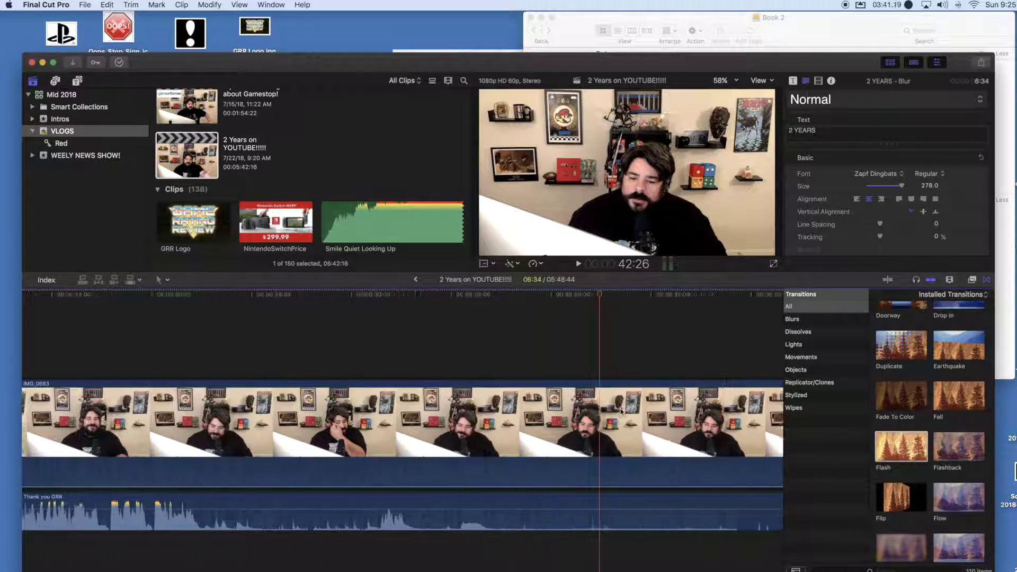
left_click(162, 280)
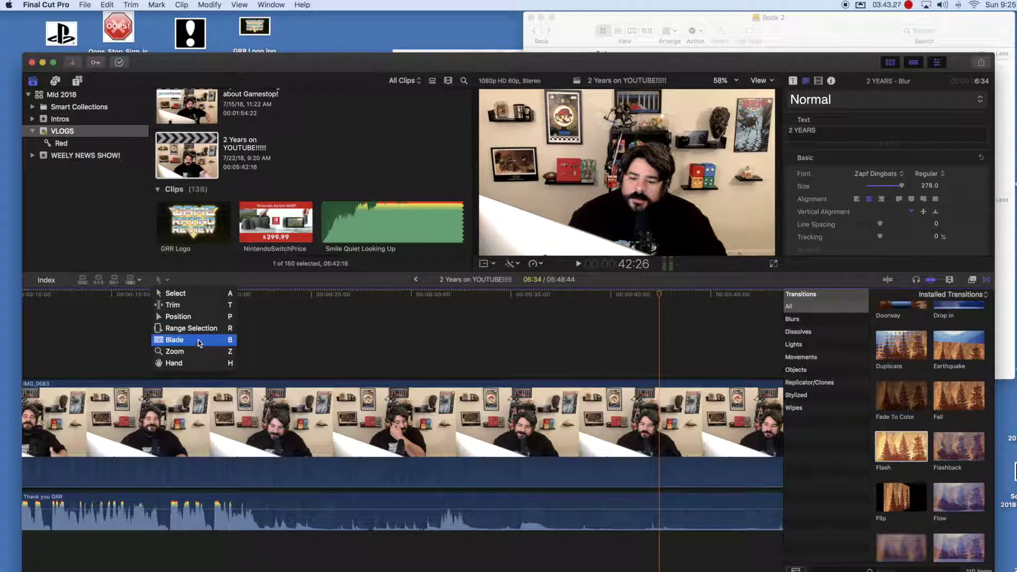
left_click(197, 338)
left_click(259, 506)
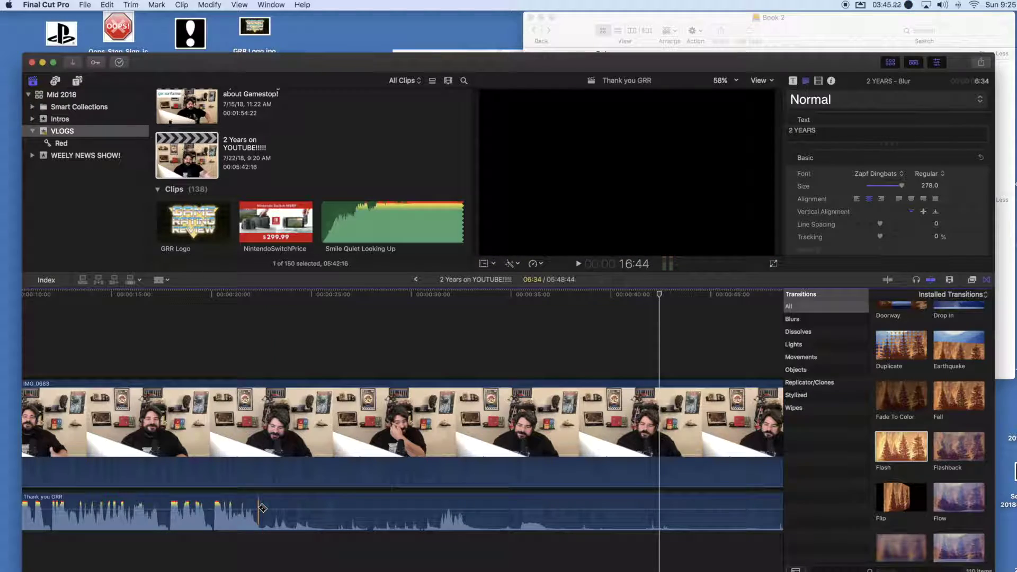
left_click(260, 455)
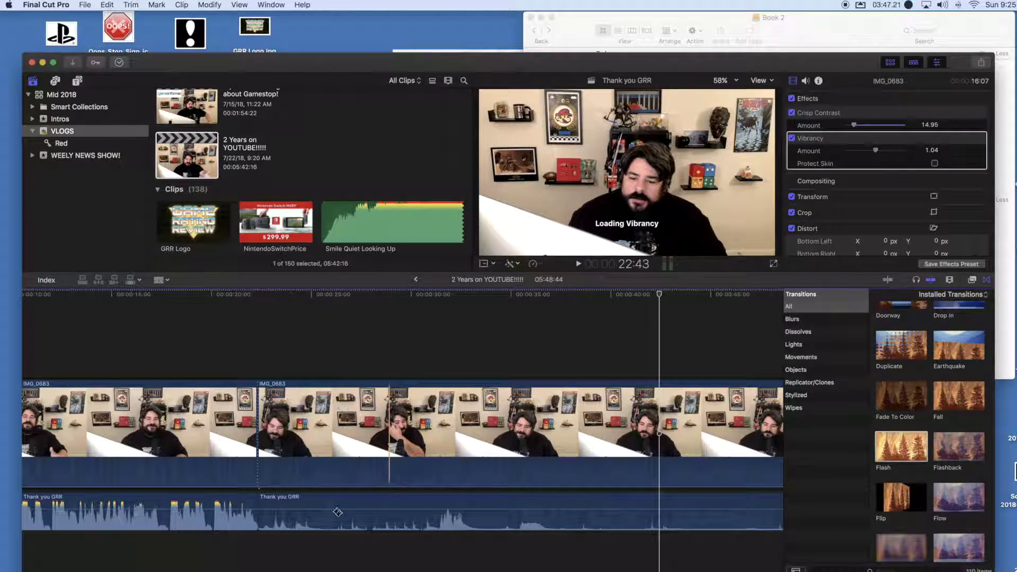
Step: Blade the video and audio at both ends of the next spoken passage and where the speech after it picks up
scroll(318, 461, "right", 10)
scroll(380, 467, "right", 2)
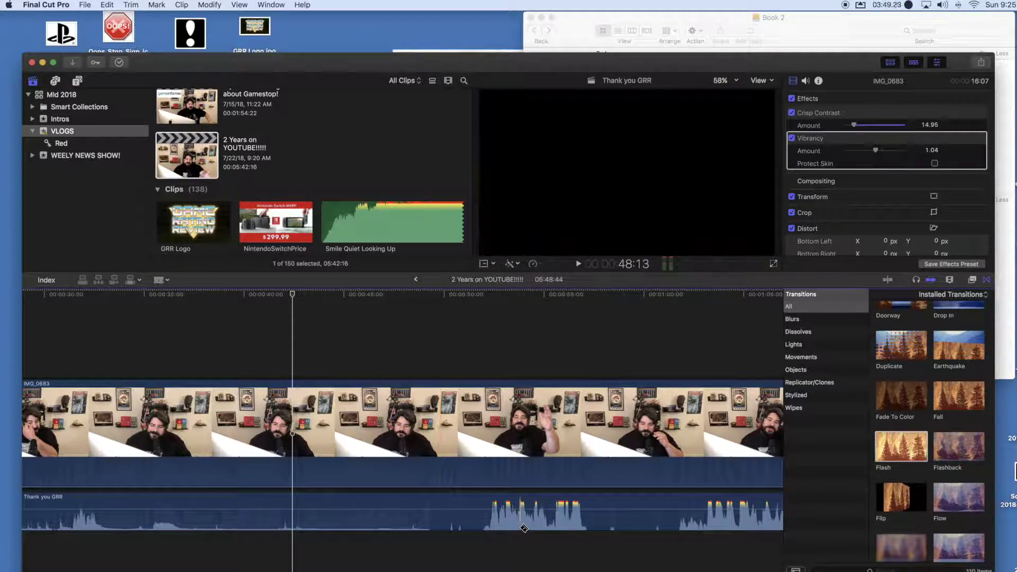
left_click(481, 516)
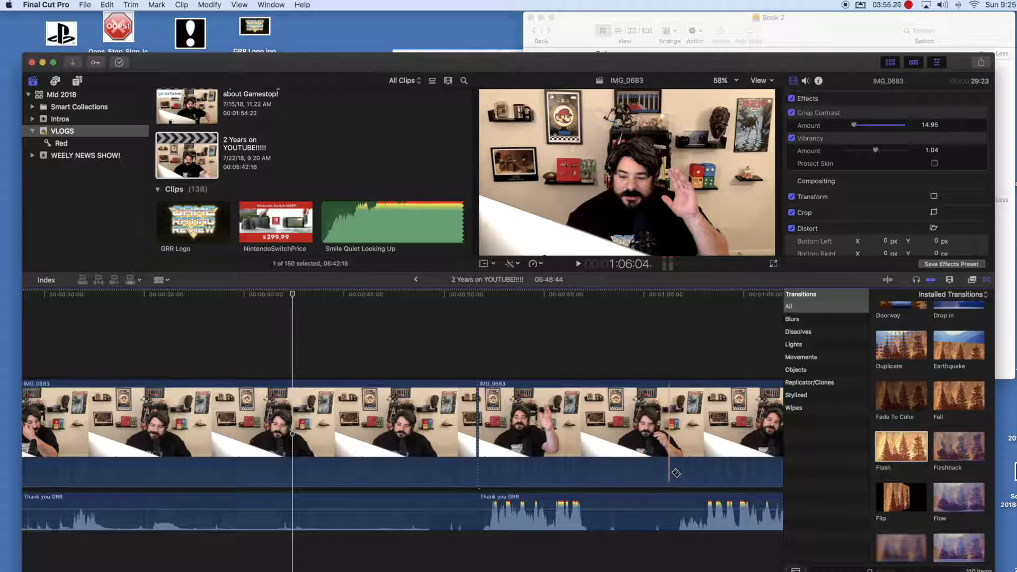
left_click(589, 517)
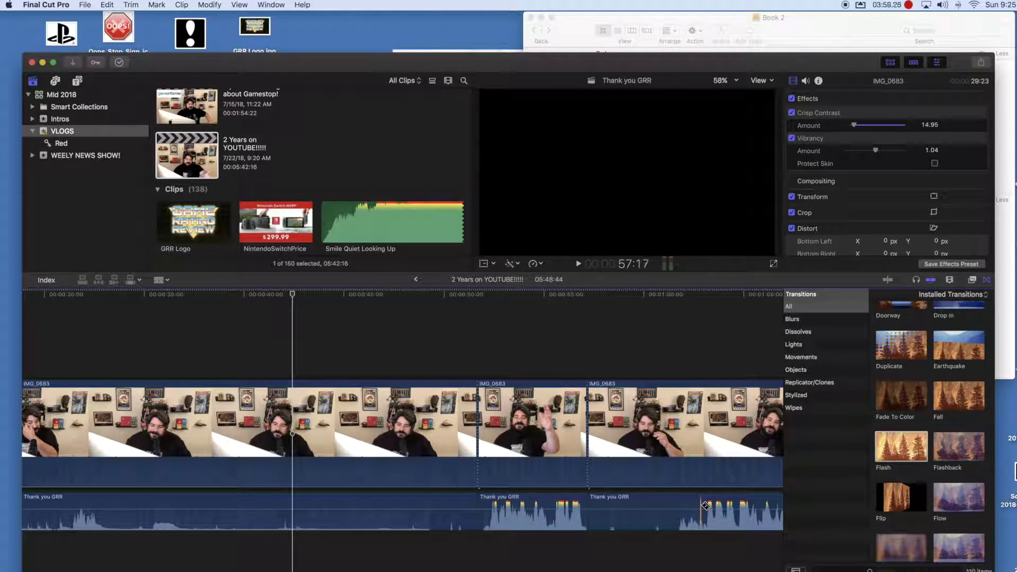
left_click(706, 507)
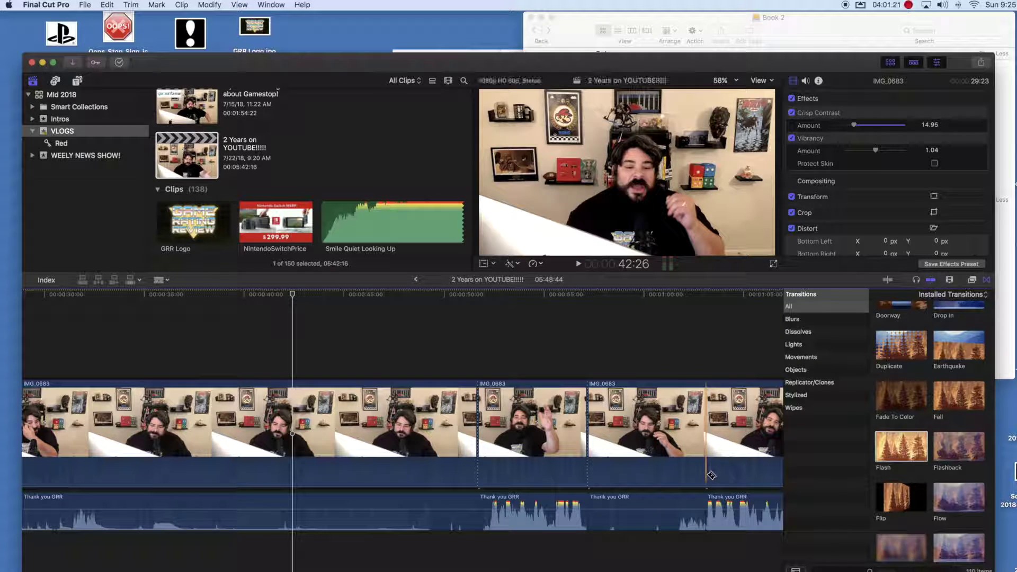
Step: Delete the long quiet segment and the pause segment after the short spoken clip, together with their audio
left_click(159, 280)
left_click(162, 293)
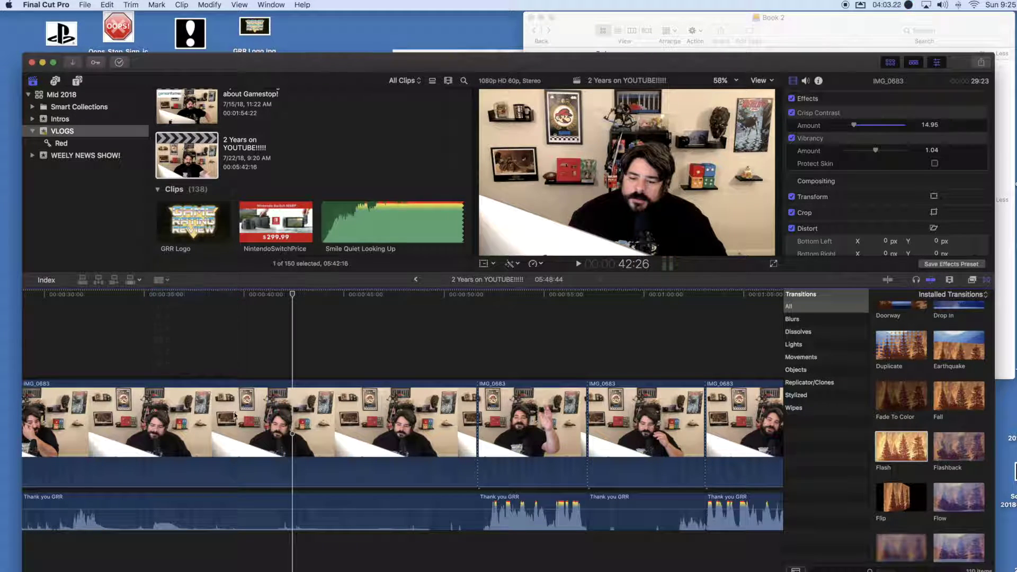
left_click(334, 531)
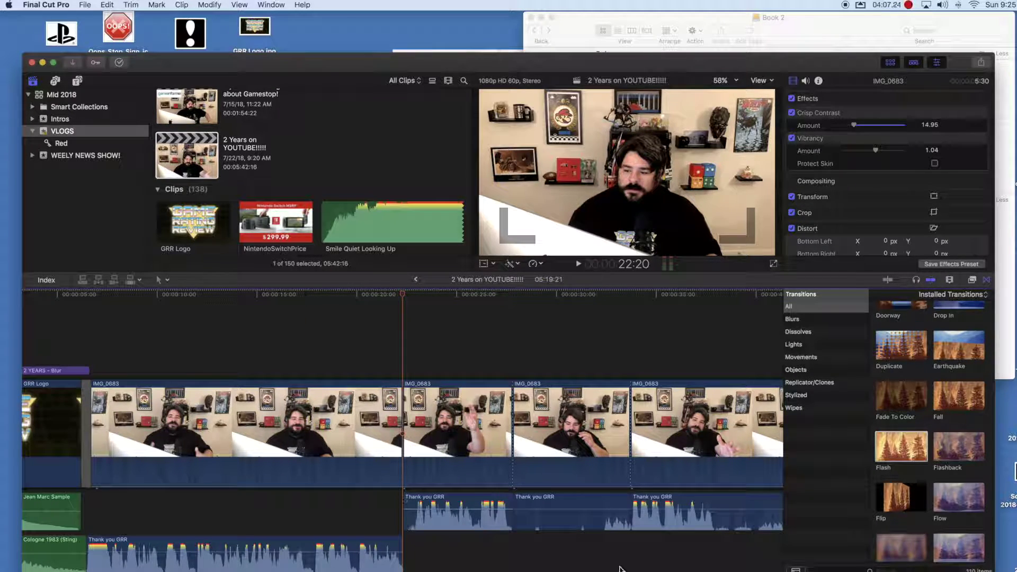
left_click(586, 464)
key("Delete")
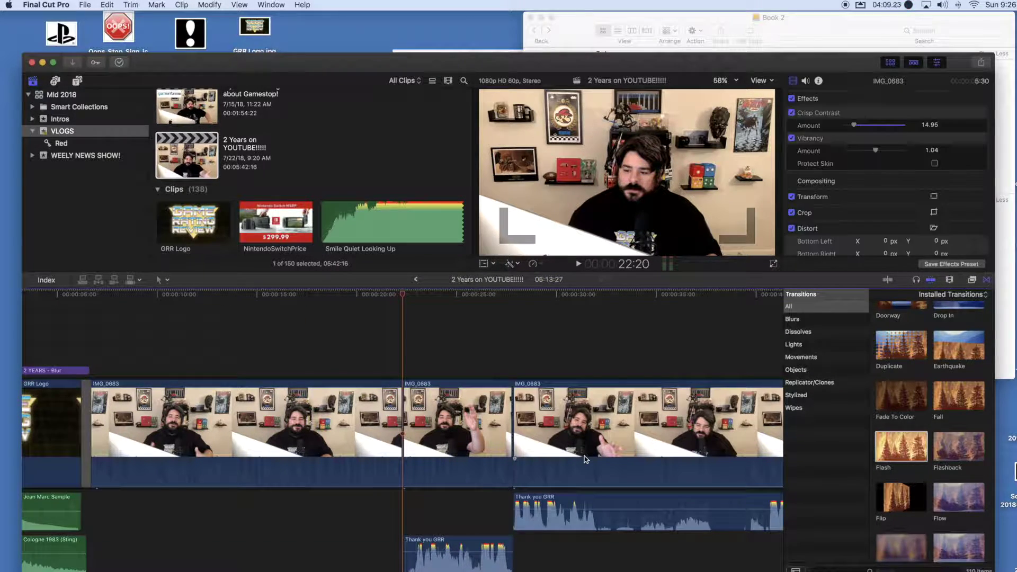
Step: Trim the ends of the first two Thank you GRR audio clips slightly so they no longer overlap the audio that follows
scroll(486, 501, "down", 3)
left_click_drag(492, 477, 467, 443)
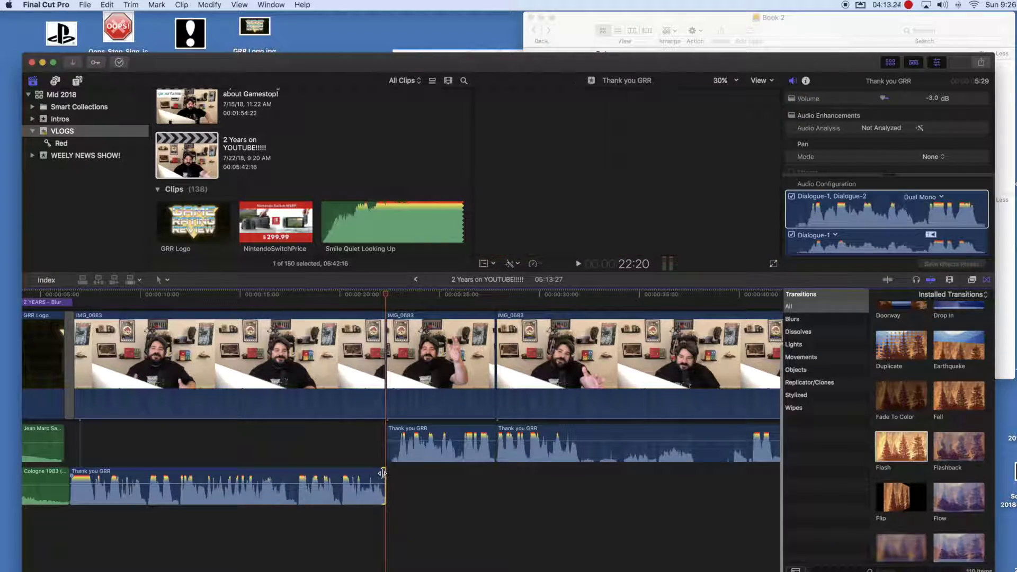
left_click_drag(382, 473, 381, 475)
scroll(302, 343, "up", 1)
scroll(302, 344, "right", 2)
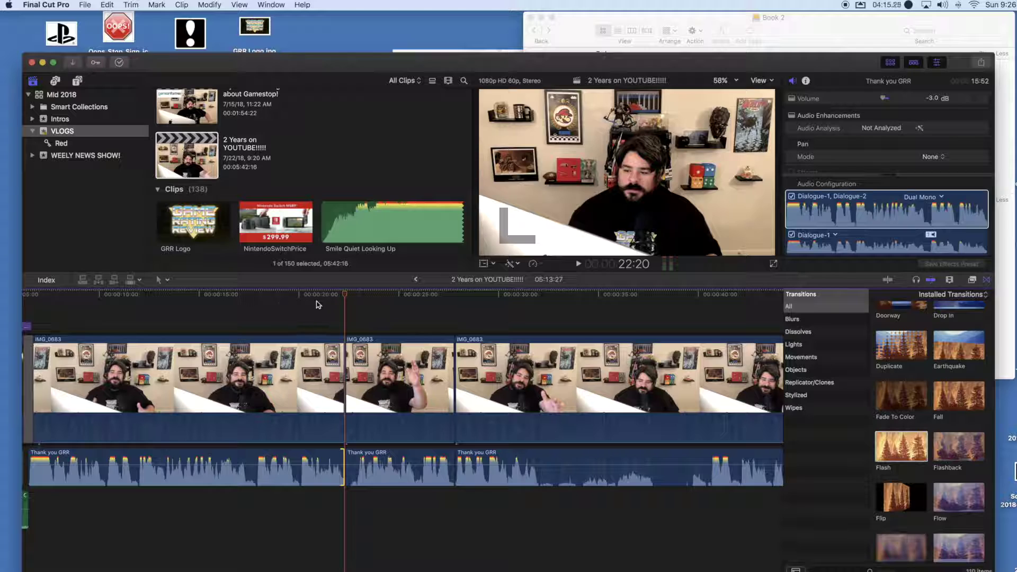
Step: Play the timeline from about 20:52 across both new IMG_0683 cuts to check the edit
left_click(316, 300)
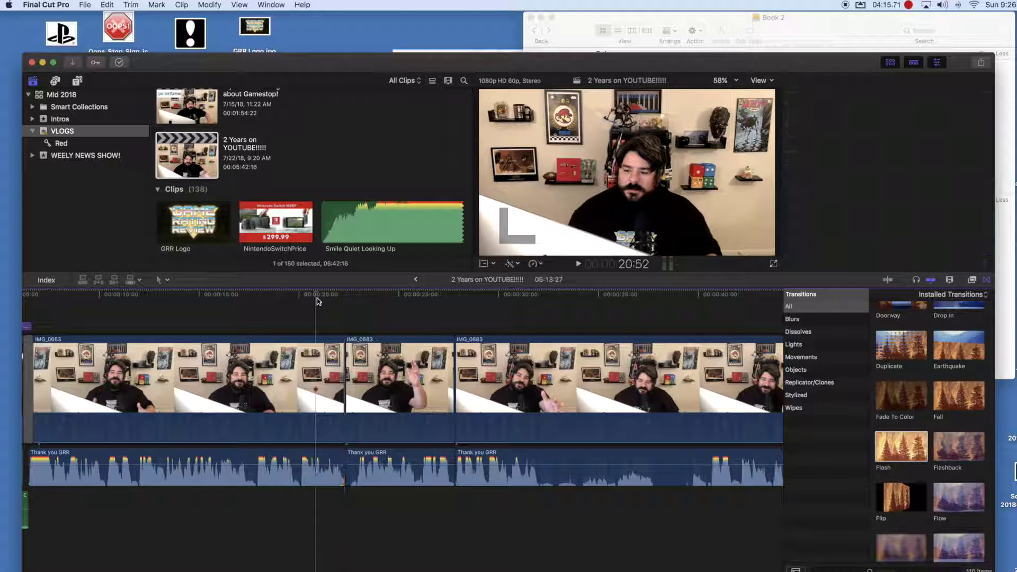
left_click(579, 264)
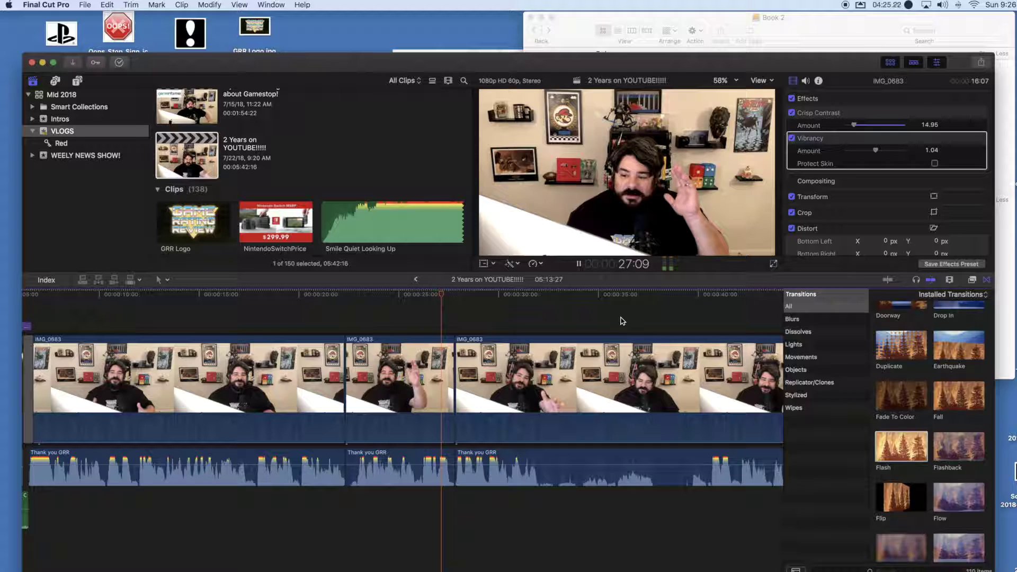
left_click(580, 265)
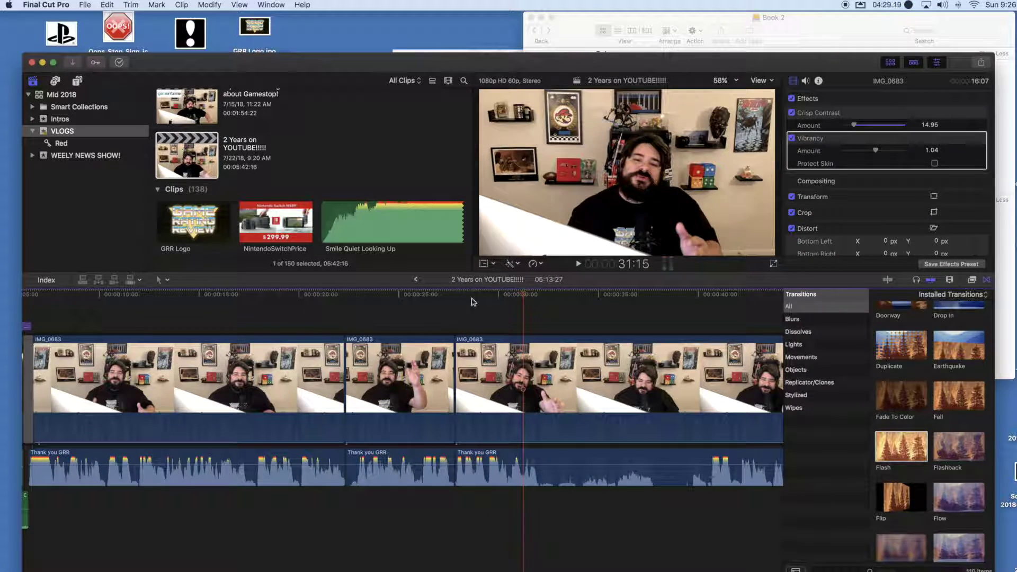
Step: Trim the end of the short middle IMG_0683 clip and its Thank you GRR audio back to 25:55
left_click(428, 321)
key("j")
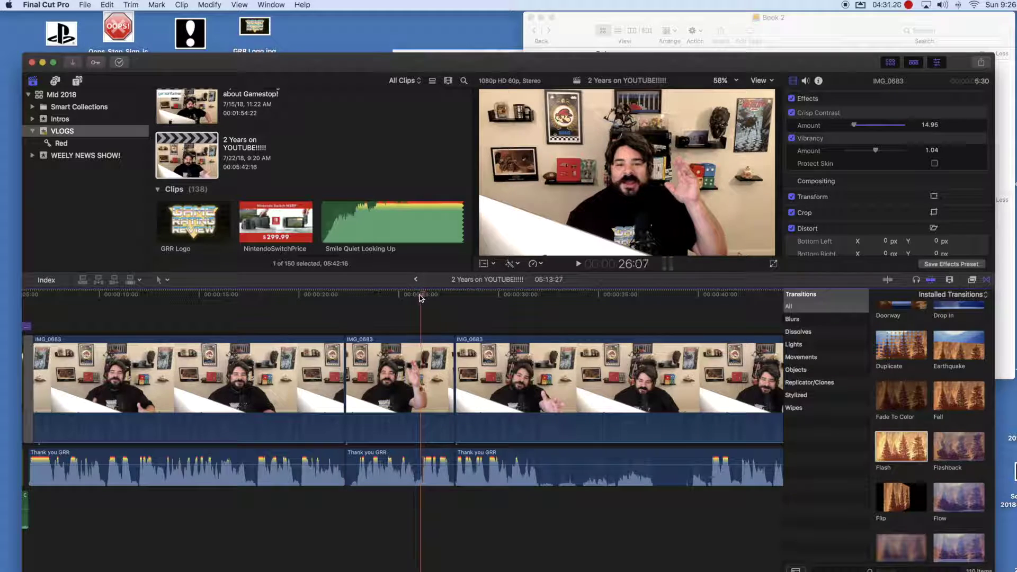
left_click(577, 266)
left_click(417, 325)
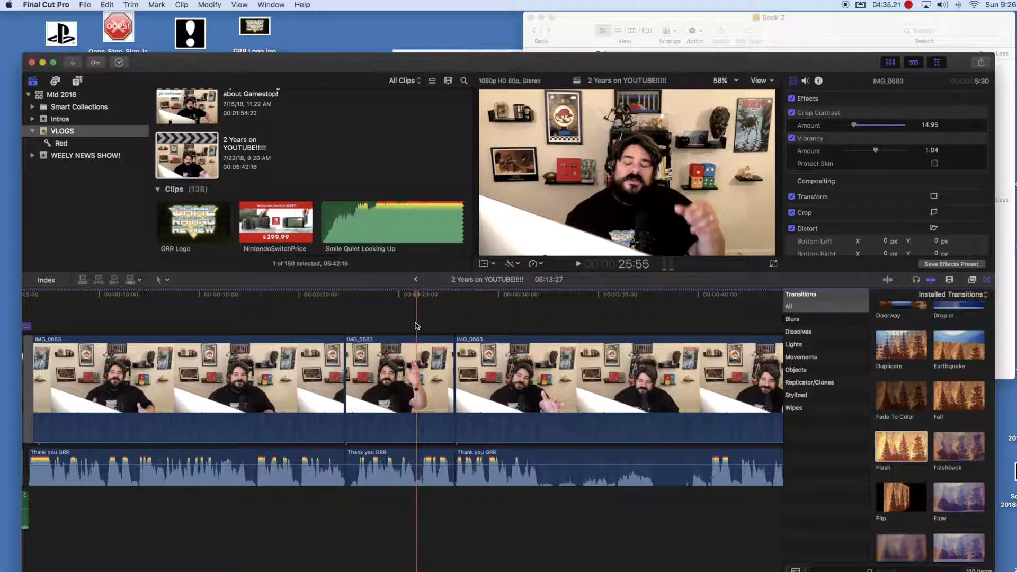
left_click_drag(450, 357, 416, 357)
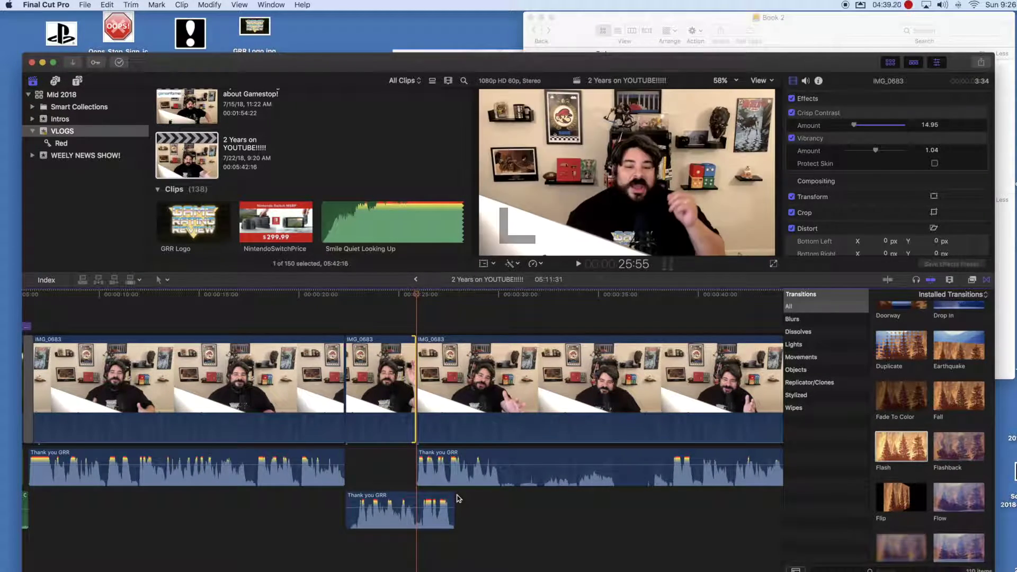
left_click_drag(454, 495, 416, 495)
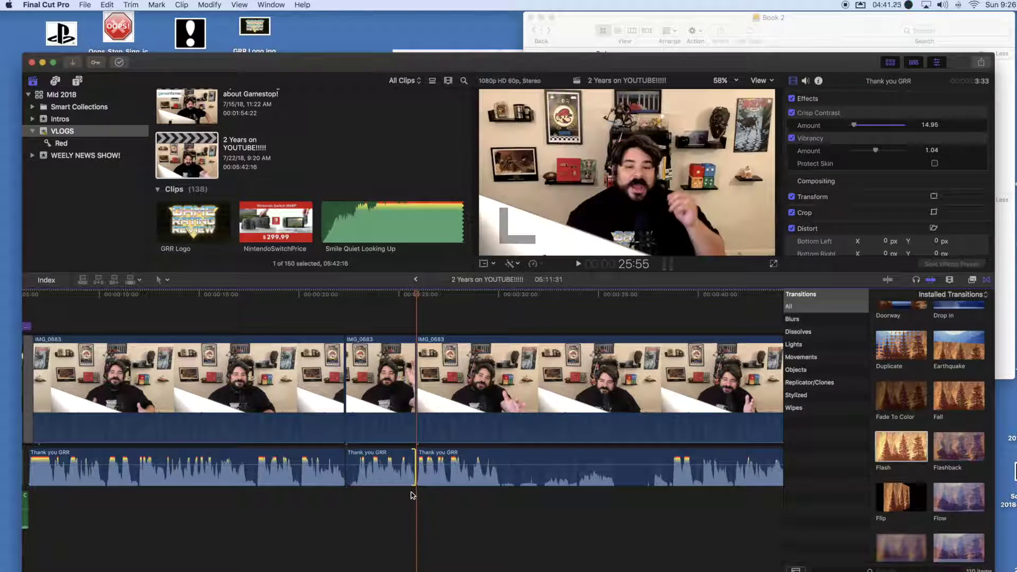
Step: Play the timeline from about 21:20 across the shortened middle clip, and return the playhead to that clip's start
left_click(325, 313)
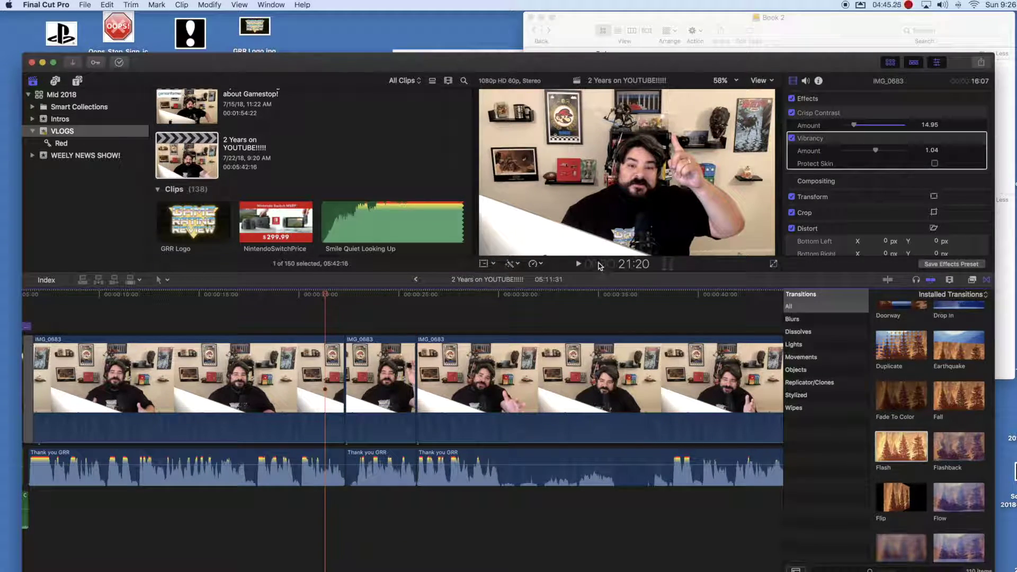
left_click(579, 264)
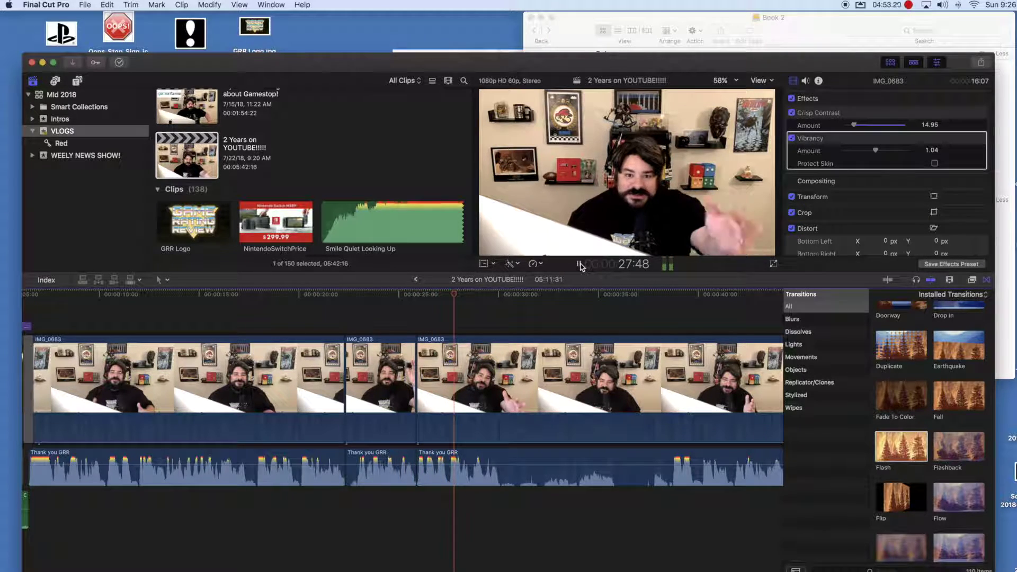
left_click(579, 264)
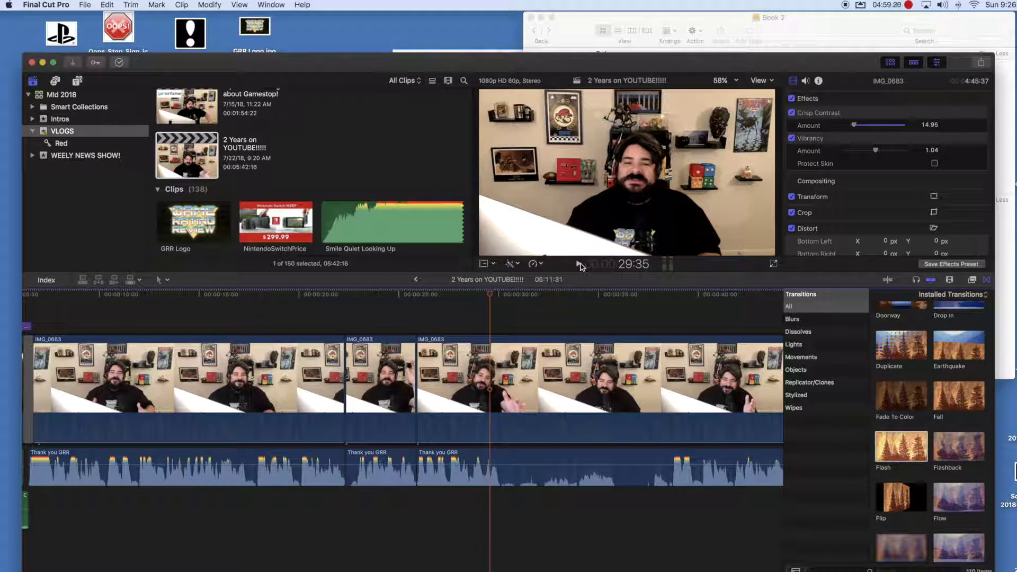
left_click(347, 312)
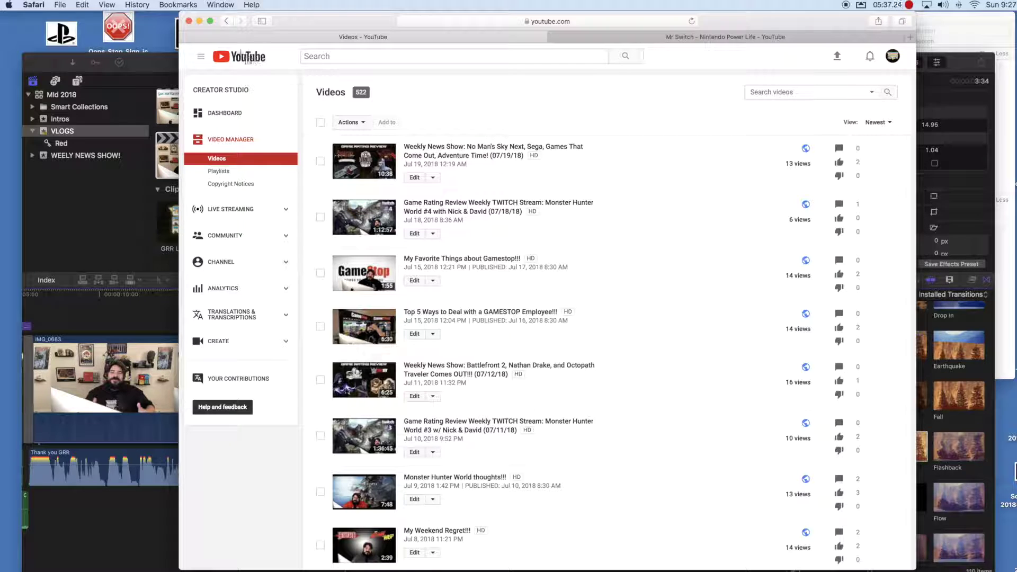
left_click_drag(184, 29, 547, 143)
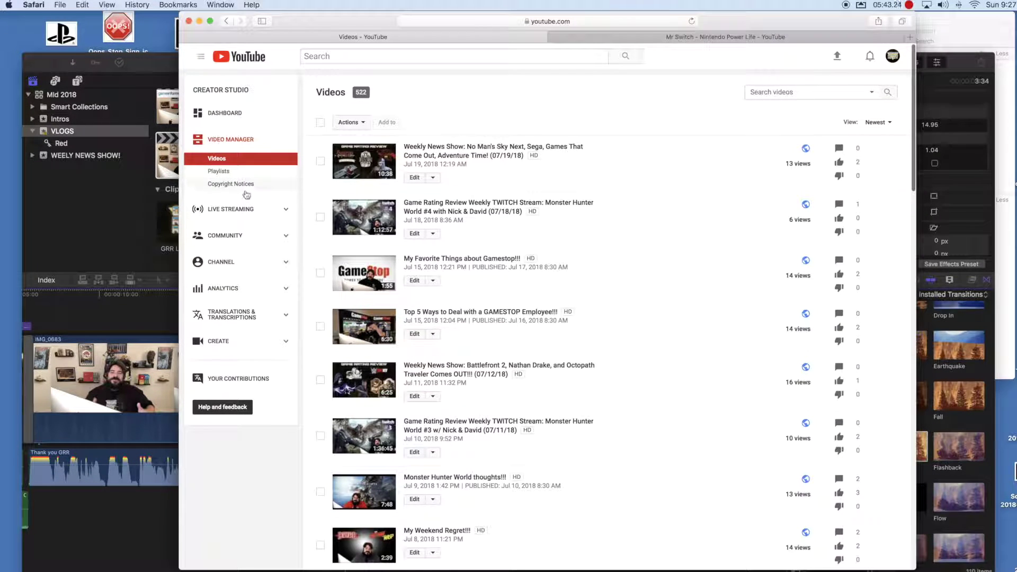
Step: Open the Creator Studio dashboard and capture a screenshot of the area showing the channel's views and subscribers
left_click(241, 116)
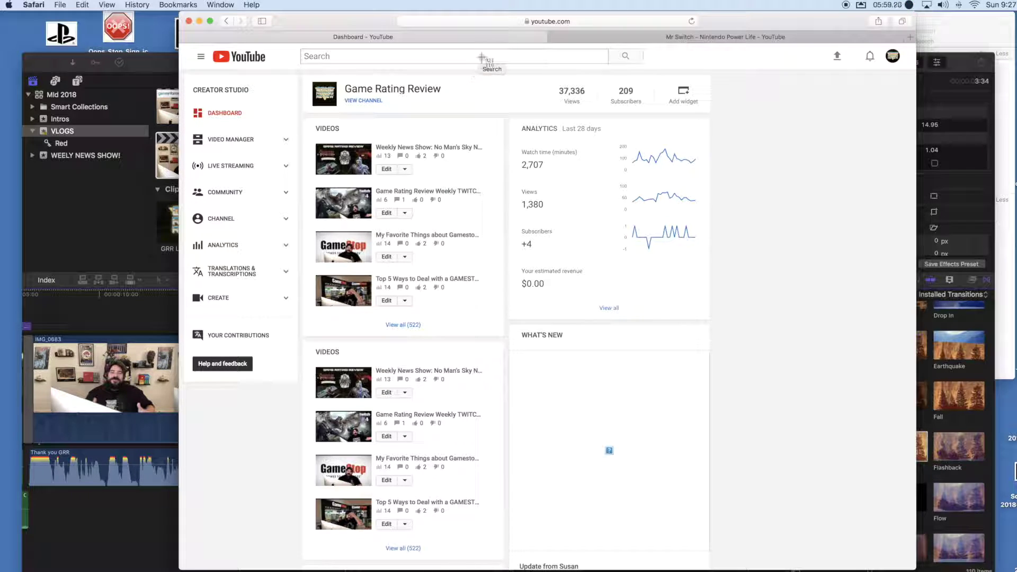
left_click_drag(464, 48, 779, 121)
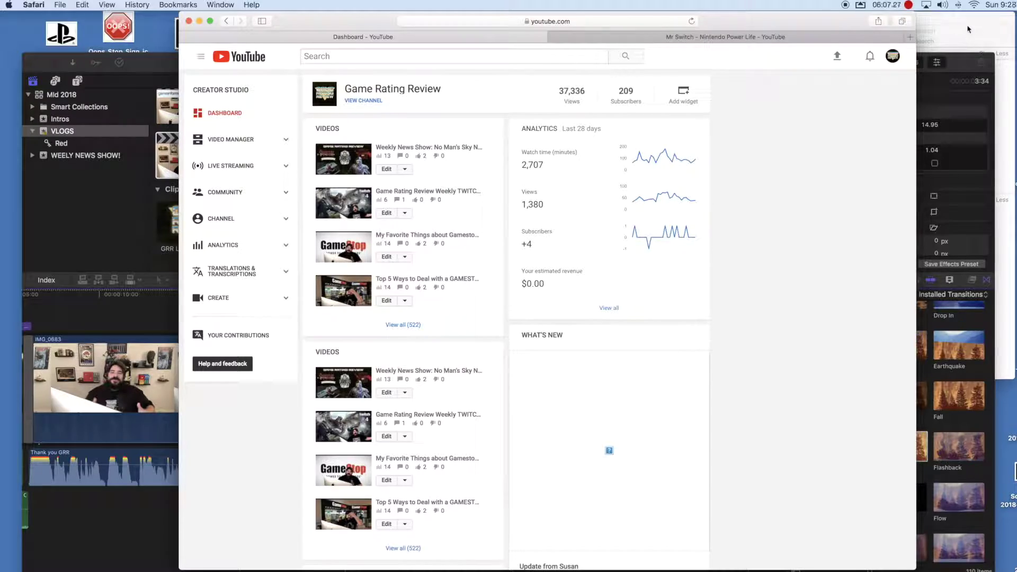
Step: Switch to Final Cut Pro, uncover the desktop, and move the two new screenshots into the Book 2 folder
key("super+Tab")
left_click_drag(709, 33, 693, 32)
left_click_drag(956, 63, 923, 142)
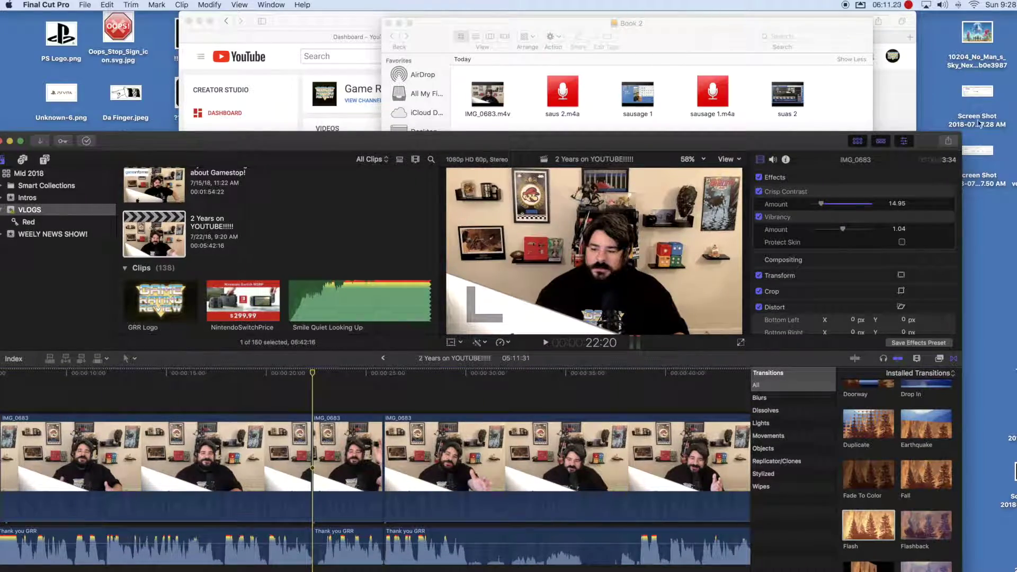
left_click(976, 96)
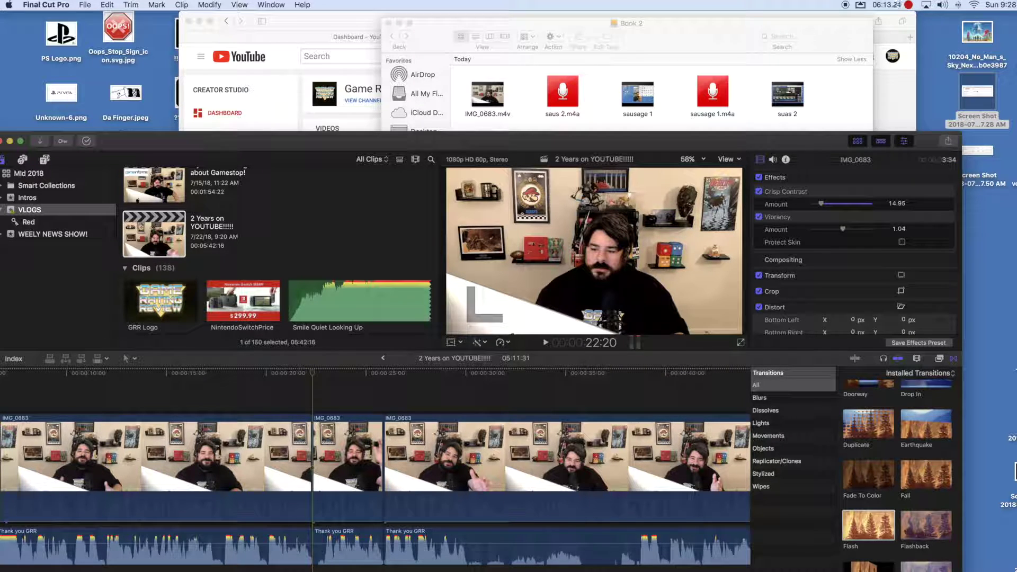
left_click(978, 151)
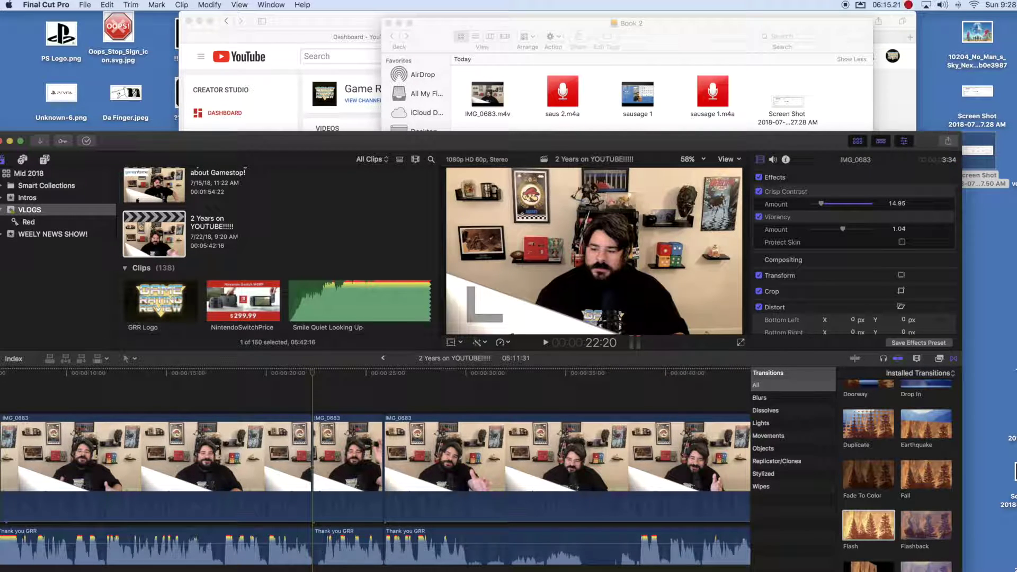
left_click(677, 36)
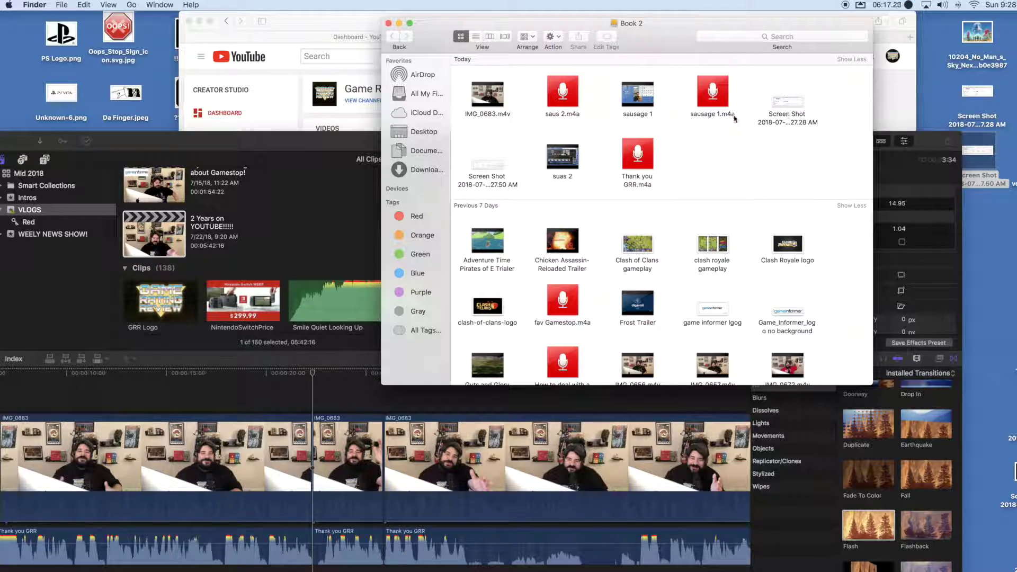
Step: Rearrange the Book 2 folder and Final Cut Pro windows so the folder's files sit within reach of the timeline
left_click_drag(646, 48, 848, 47)
left_click_drag(384, 140, 443, 96)
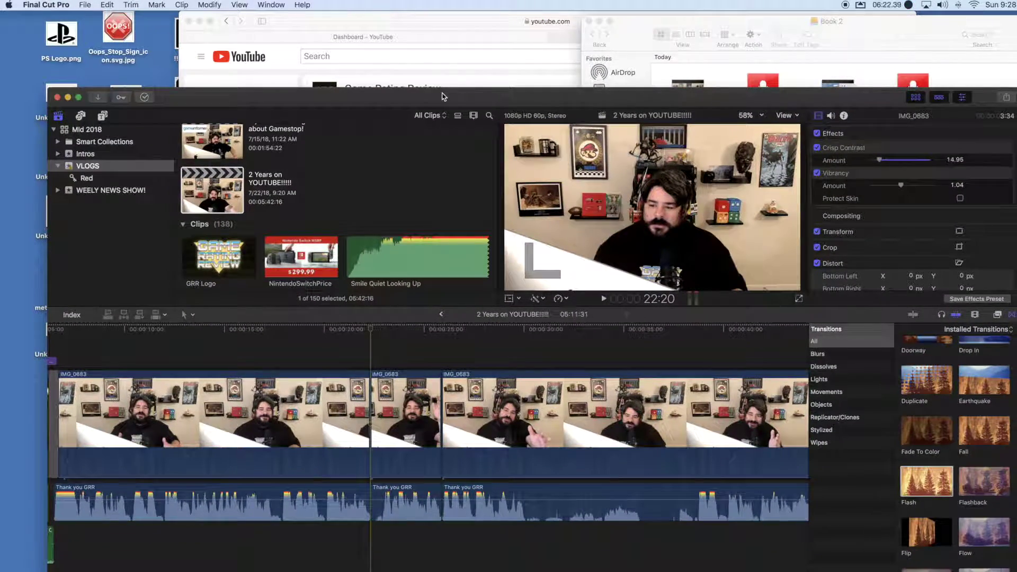
left_click(766, 72)
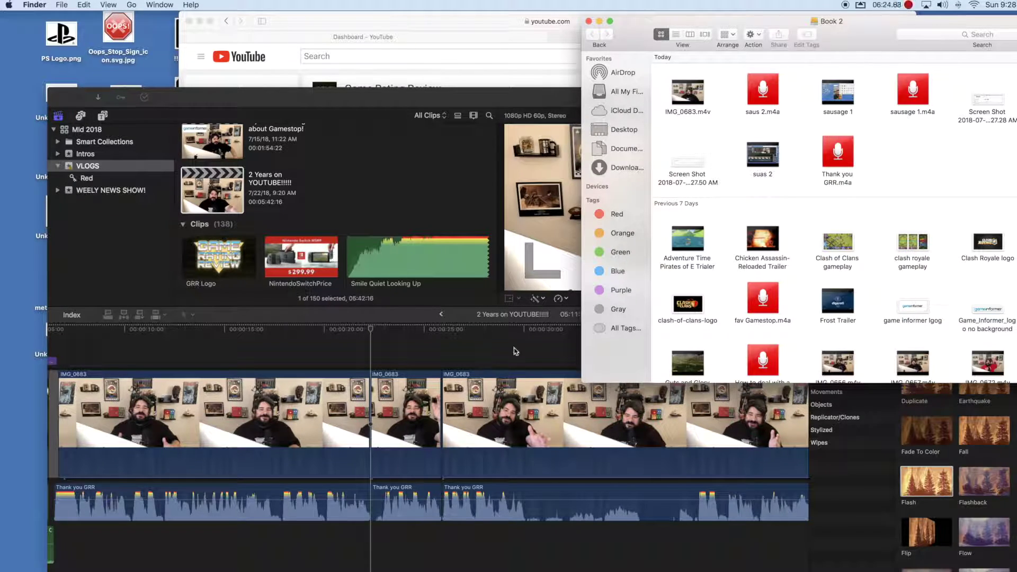
Step: Play the timeline from 22:20 into the middle clip, and trim the start of that clip and its audio slightly
left_click(495, 348)
left_click(603, 300)
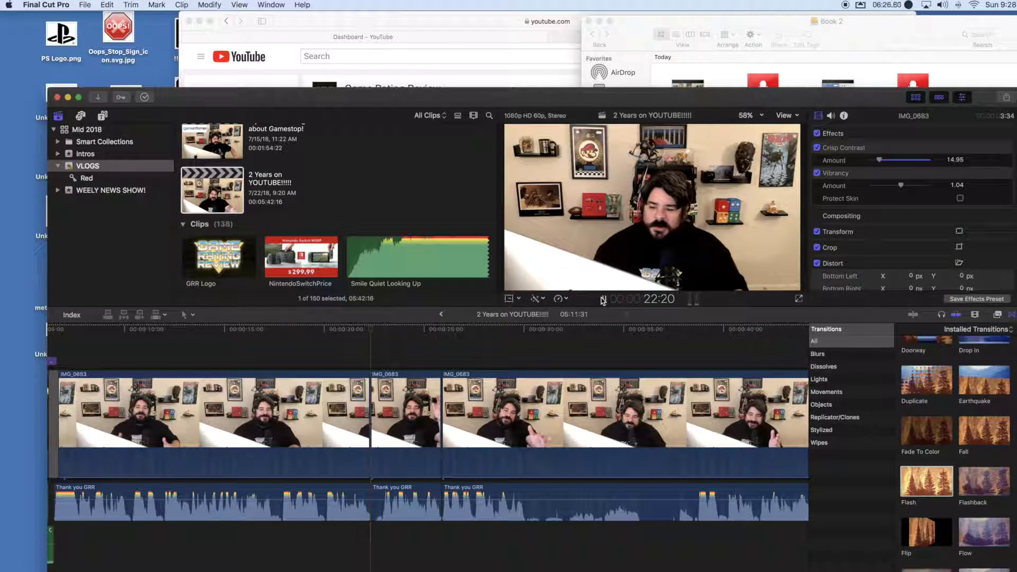
key("space")
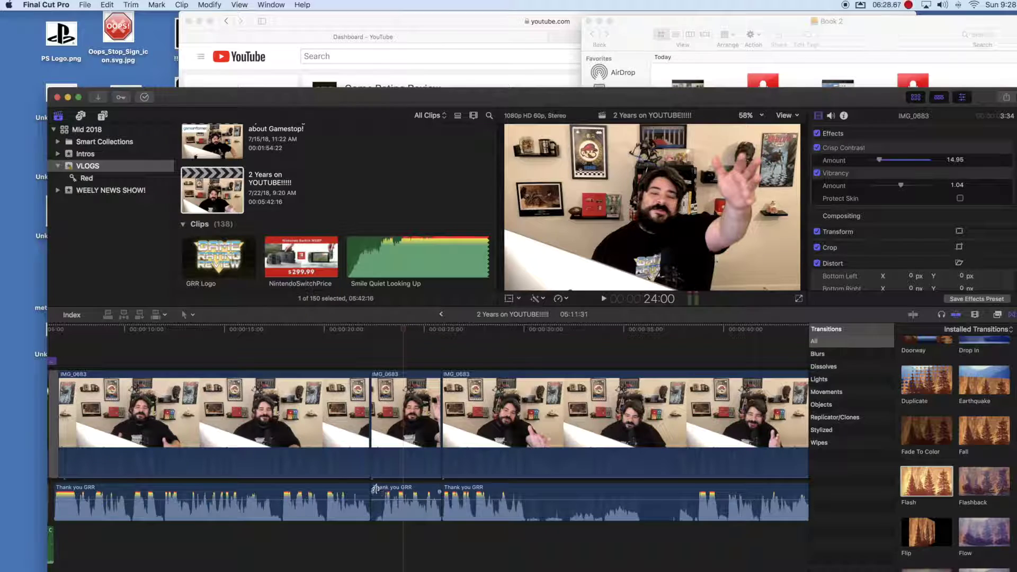
left_click_drag(375, 488, 382, 460)
Step: Place the 9.27.50 AM screenshot above the start of the middle IMG_0683 clip and play the timeline across it
left_click(969, 74)
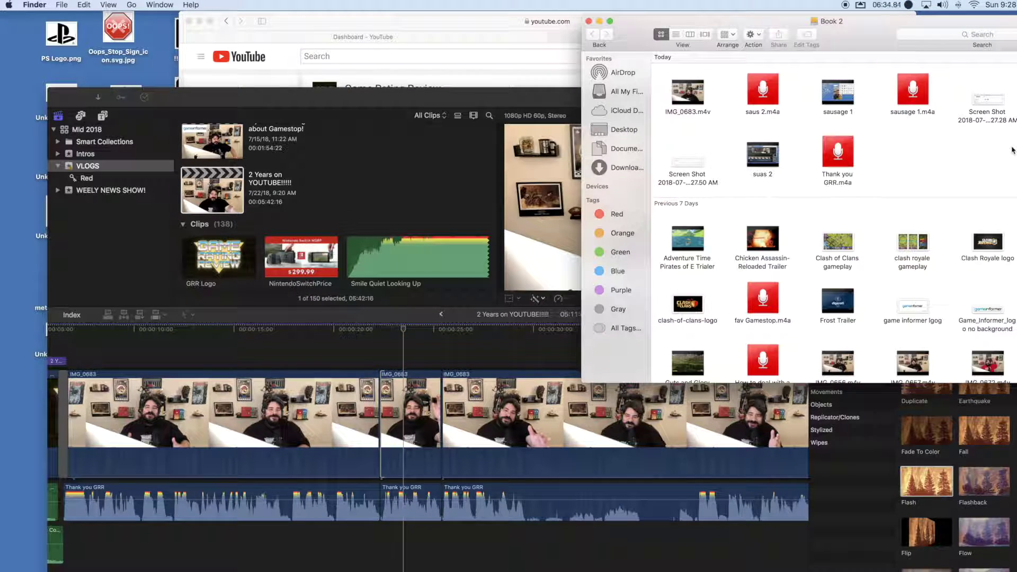
left_click_drag(688, 164, 382, 343)
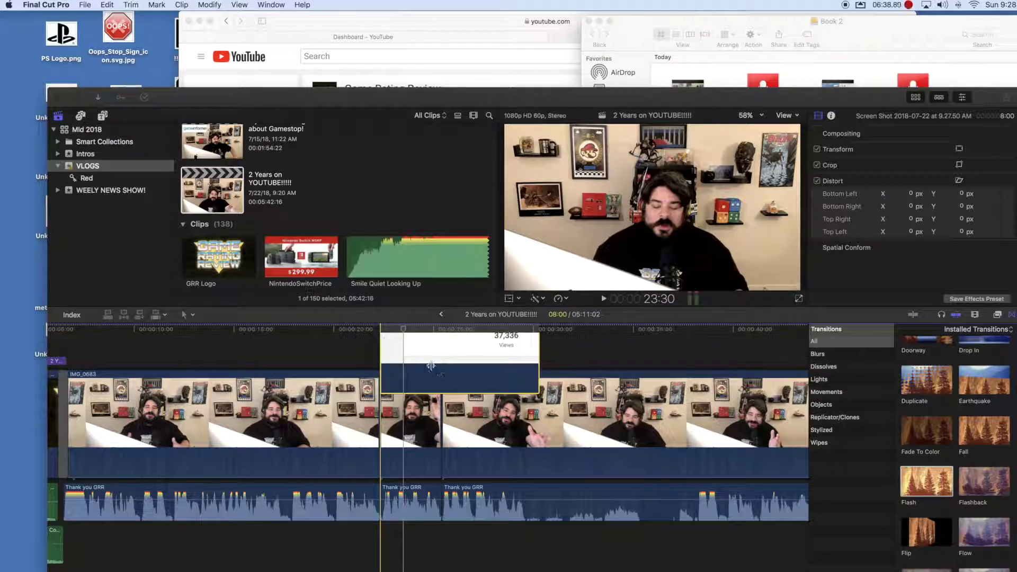
scroll(473, 393, "up", 5)
left_click(311, 356)
left_click(604, 299)
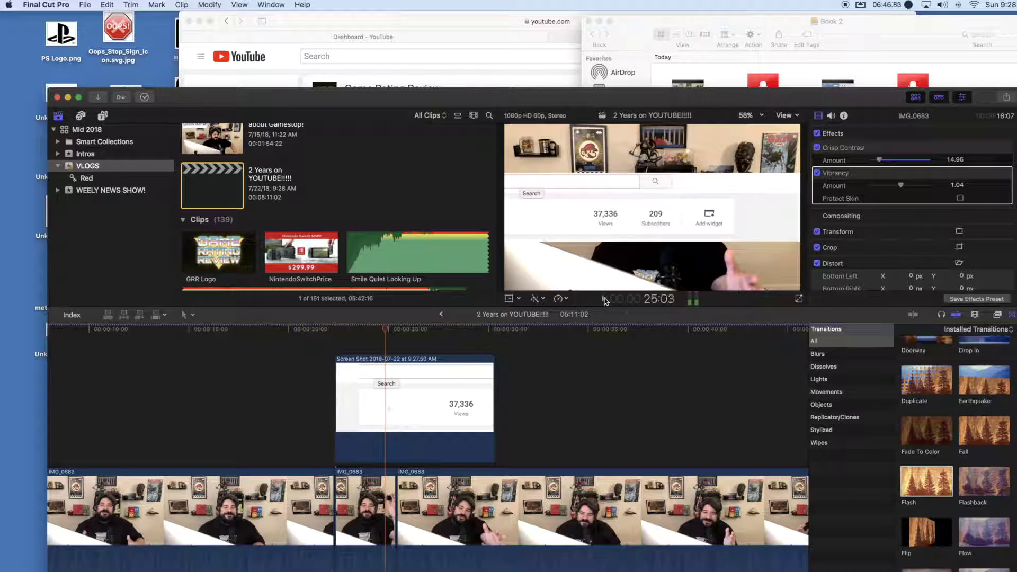
left_click(605, 300)
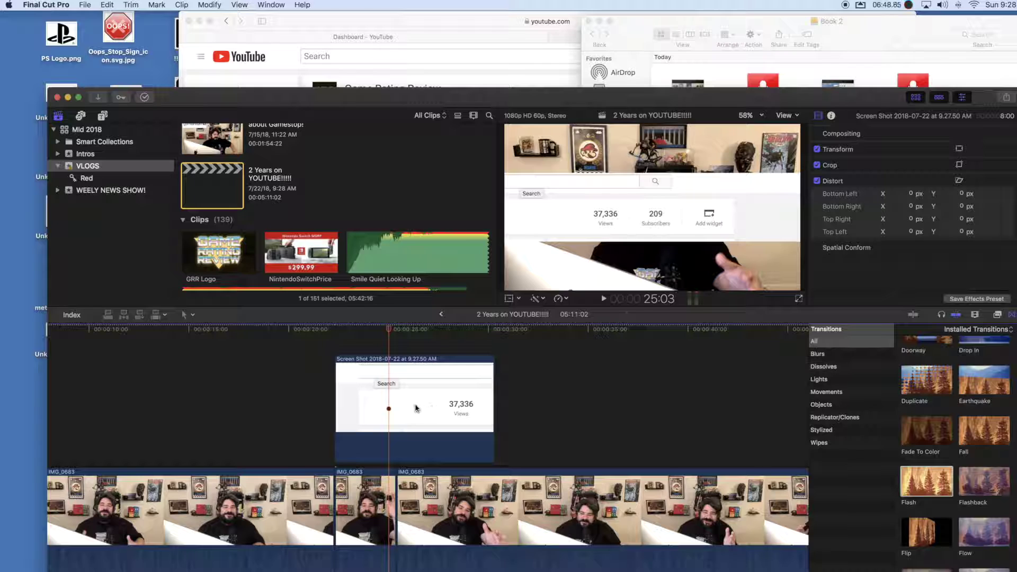
Step: Crop the screenshot to only the Subscribers figure, removing about 493 px on the left and 464 px on the right
left_click_drag(392, 332, 360, 336)
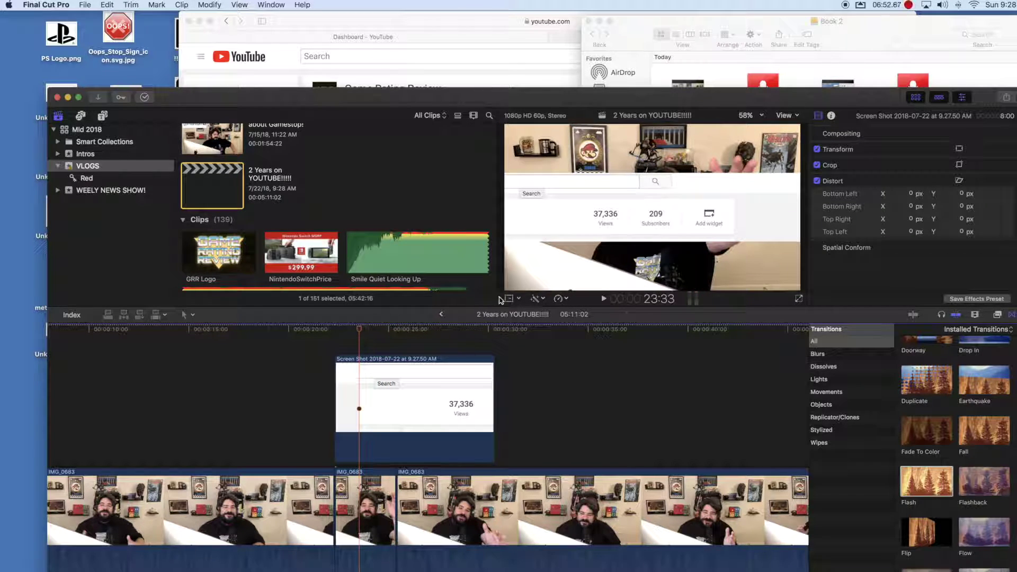
left_click(520, 299)
left_click(533, 323)
left_click_drag(503, 244, 627, 239)
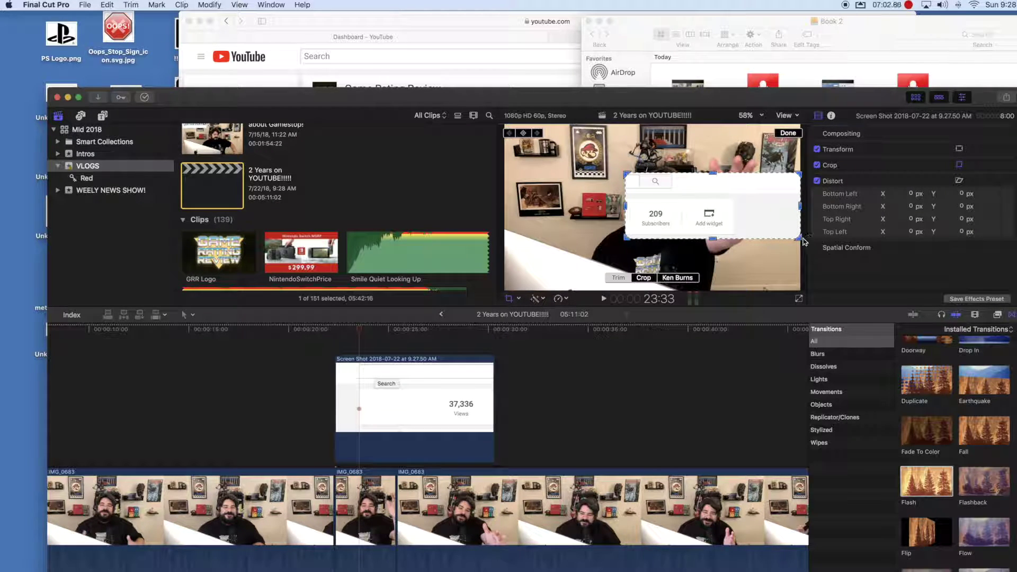
left_click_drag(803, 241, 691, 236)
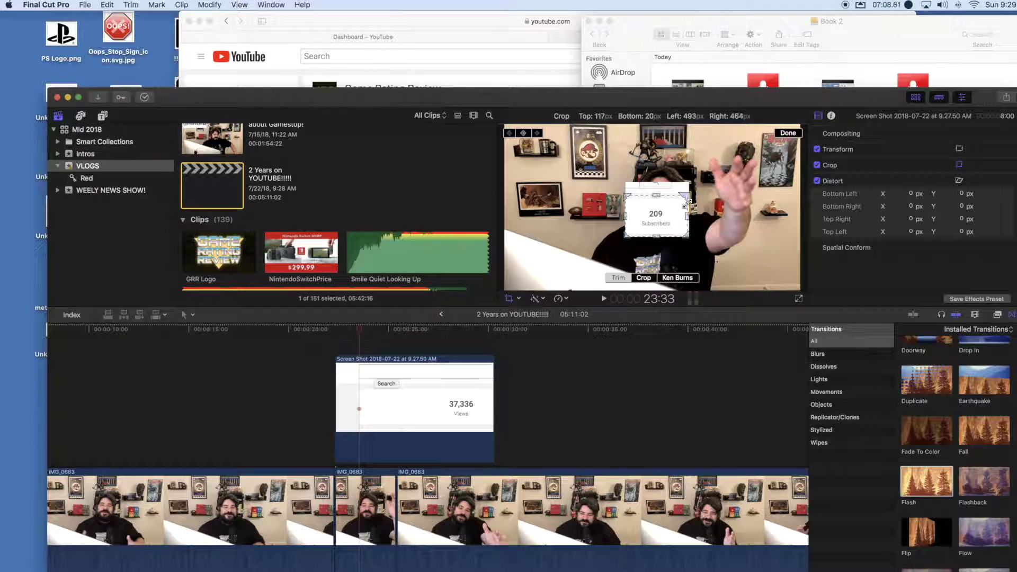
Step: Enlarge the cropped Subscribers card and position it over the speaker's face, and play the timeline across it to 28:42
left_click(520, 300)
left_click(543, 311)
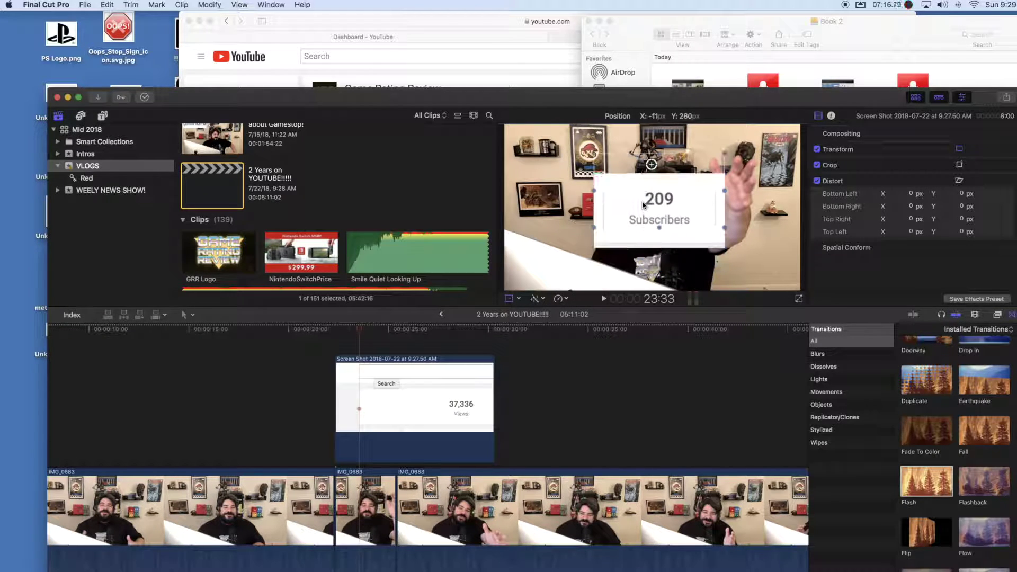
left_click(316, 383)
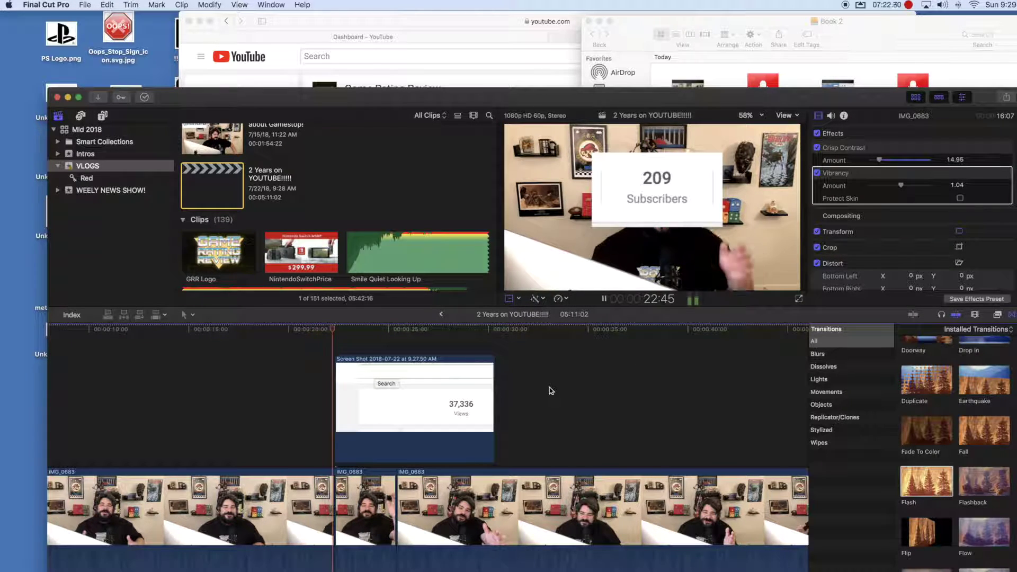
left_click(605, 300)
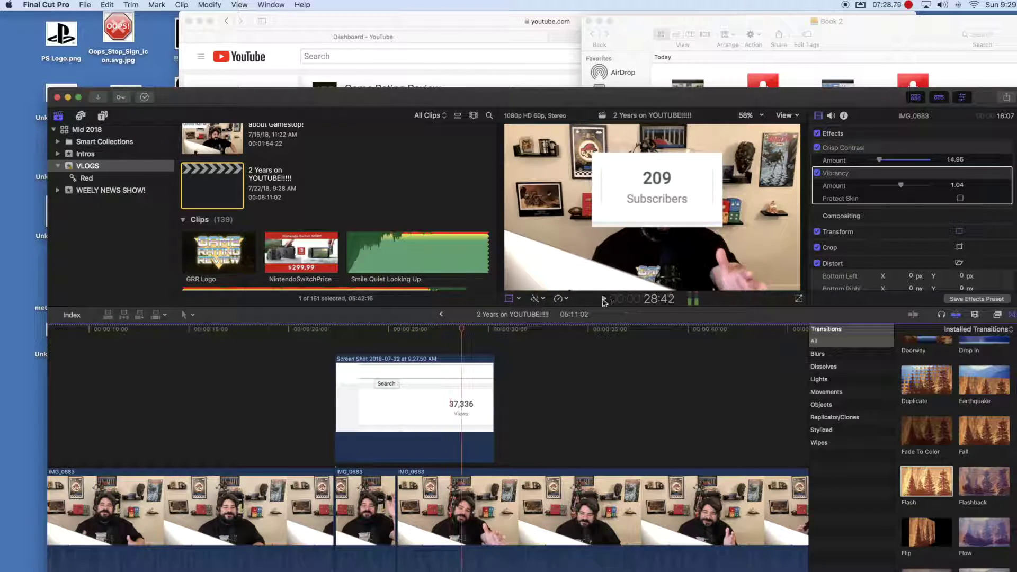
Step: Shorten the Subscribers overlay to 3:05 so it ends with the middle clip, and place the 9.27.50 AM screenshot directly after it
left_click(490, 383)
left_click_drag(495, 378, 396, 383)
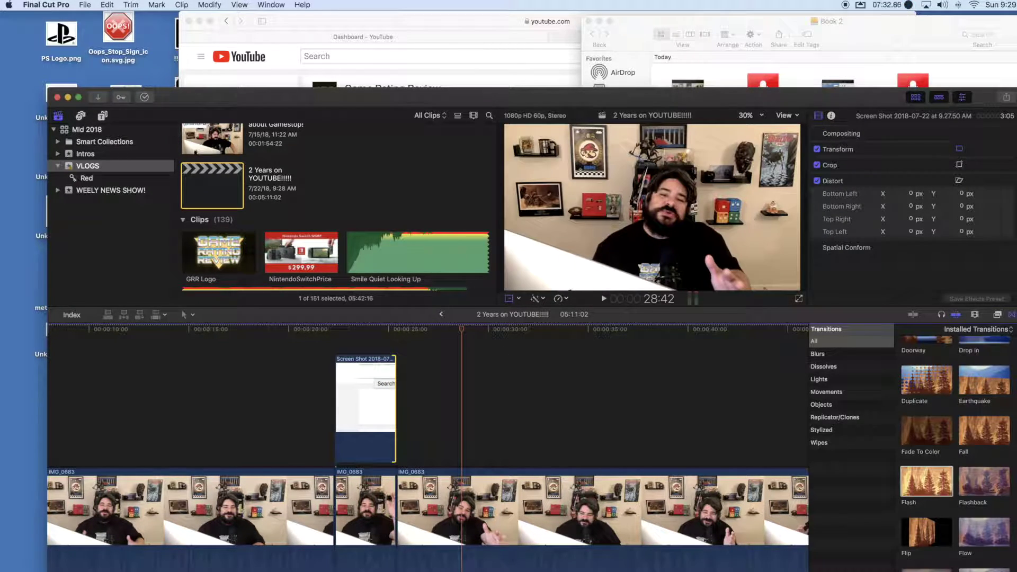
left_click(895, 69)
left_click_drag(695, 169, 399, 365)
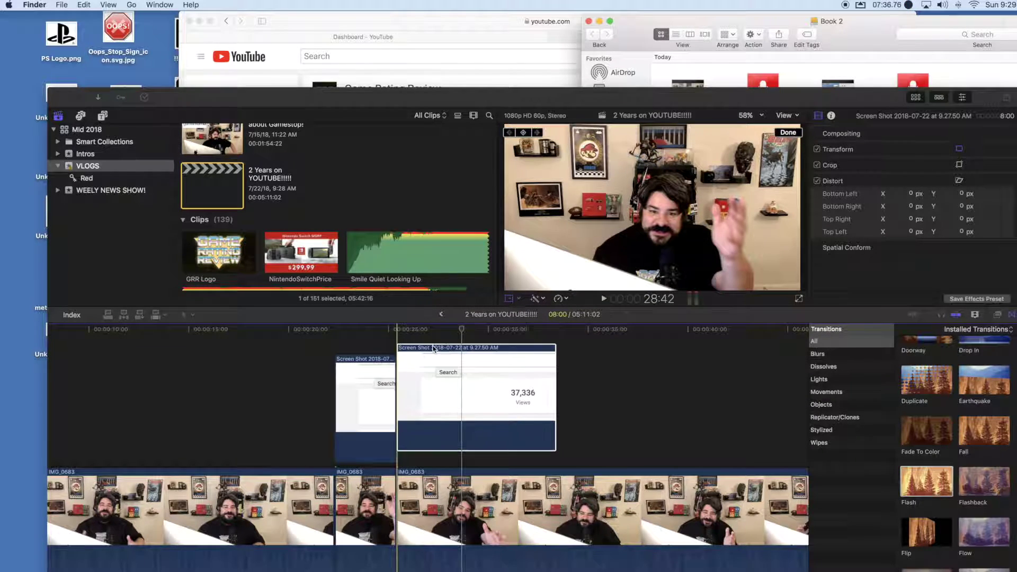
Step: Crop the second screenshot to only the Views figure, removing about 319 px on the left and 692 px on the right
scroll(497, 277, "down", 3)
left_click(516, 297)
left_click(535, 323)
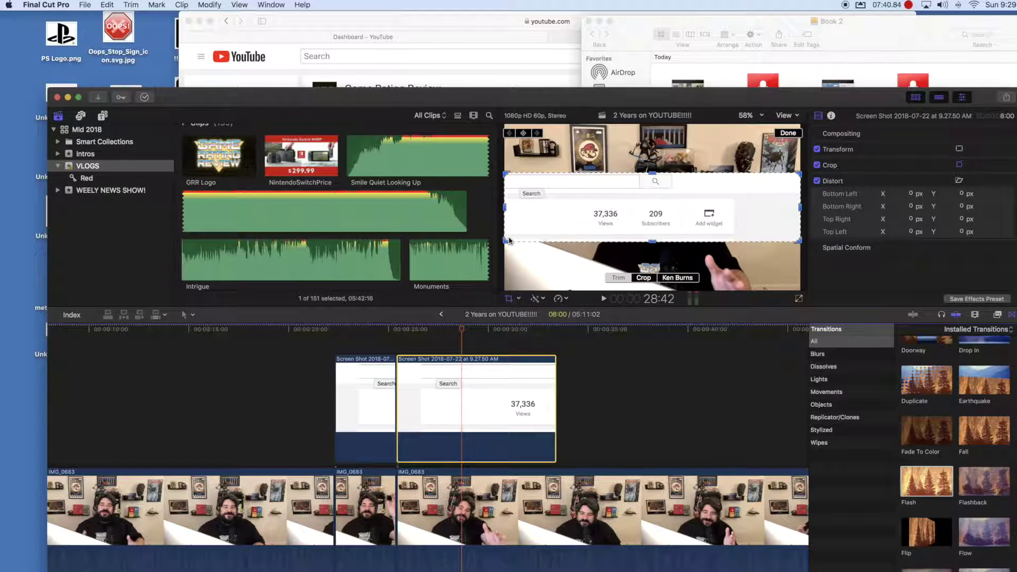
left_click_drag(501, 244, 583, 235)
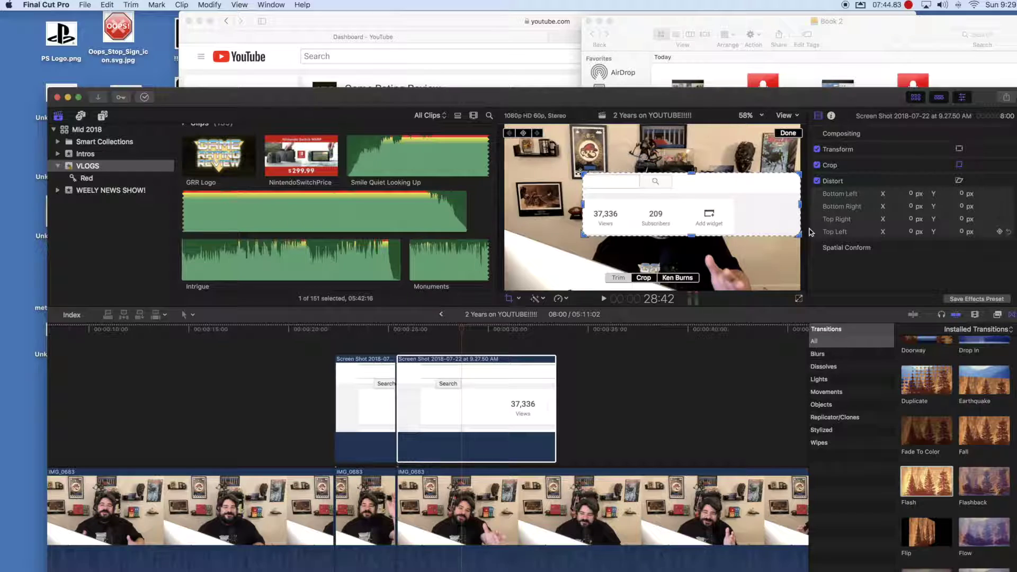
left_click_drag(800, 237, 632, 233)
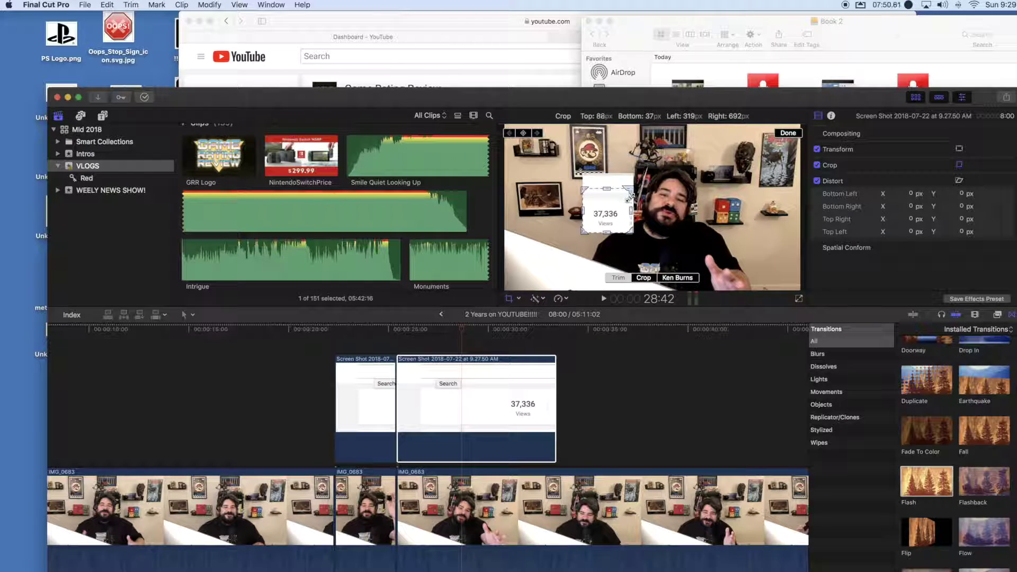
Step: Enlarge the cropped Views card with Transform and position it over the speaker's face
left_click(520, 300)
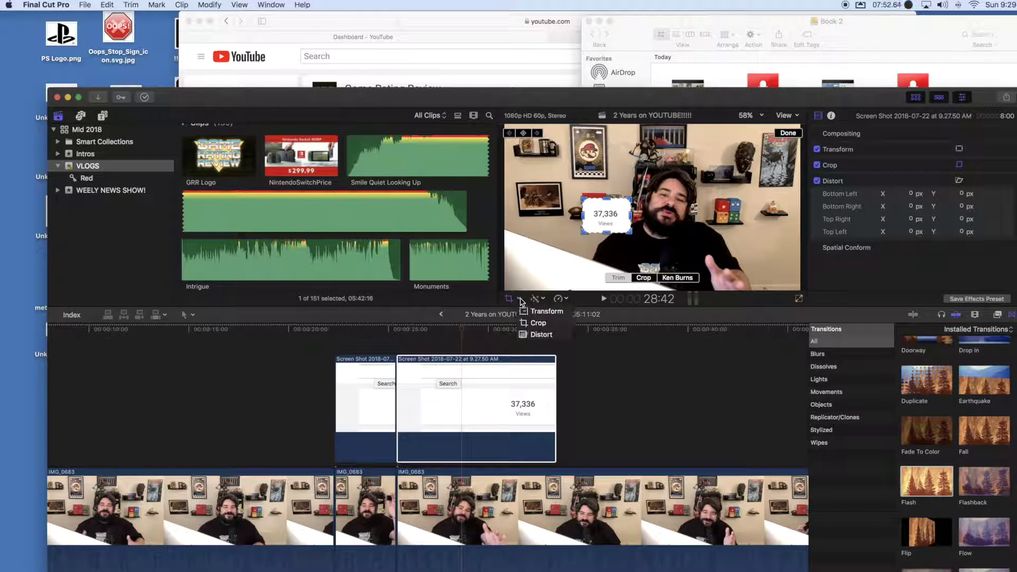
left_click(537, 312)
left_click_drag(582, 233, 516, 260)
left_click_drag(557, 232, 645, 218)
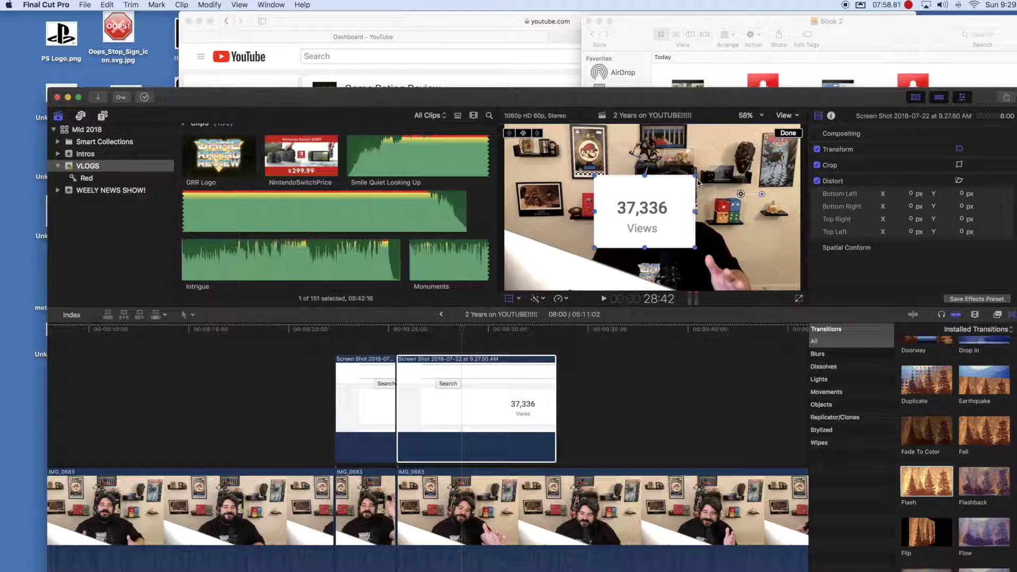
left_click_drag(721, 173, 645, 198)
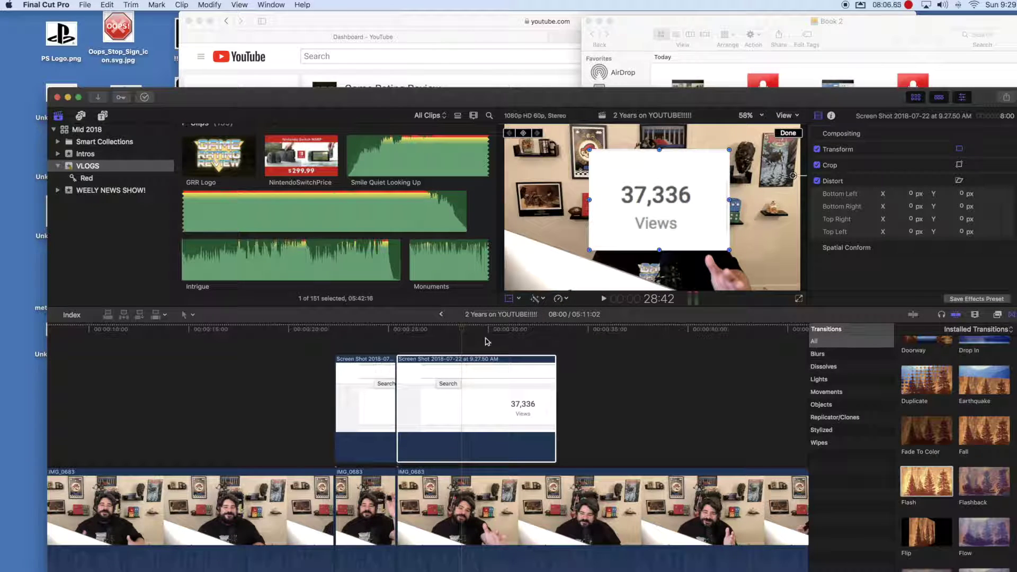
Step: Trim the end of the Views overlay back to about 29:24, and play the timeline from 22:20 across both overlays
left_click_drag(553, 365, 474, 369)
scroll(436, 380, "up", 3)
scroll(435, 379, "right", 3)
left_click(289, 347)
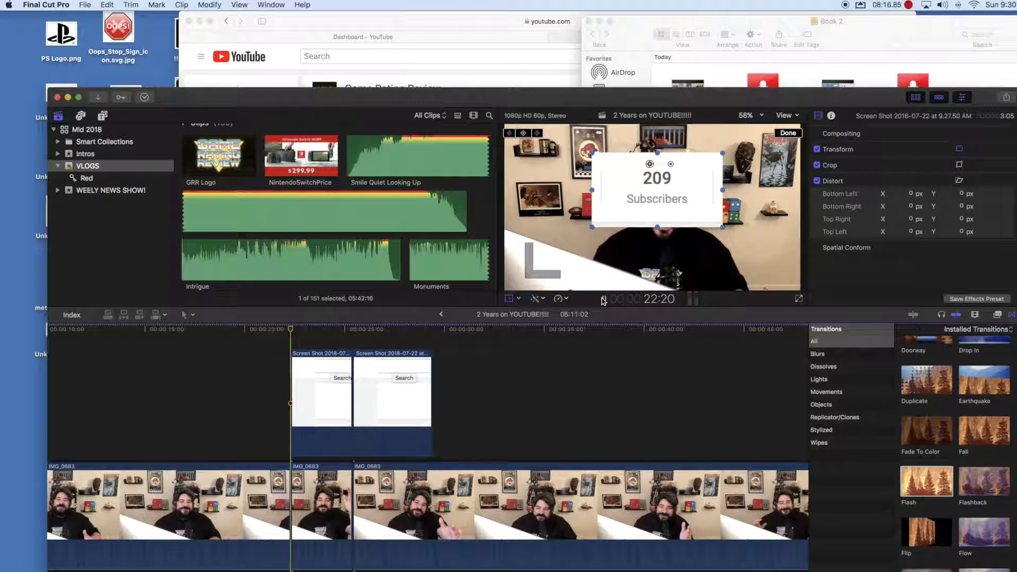
left_click(603, 301)
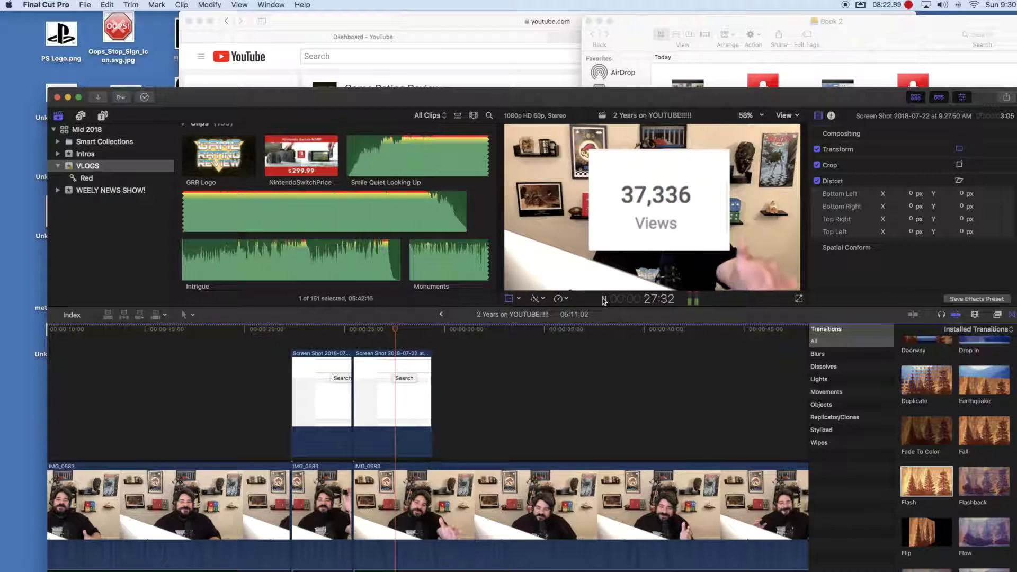
key("space")
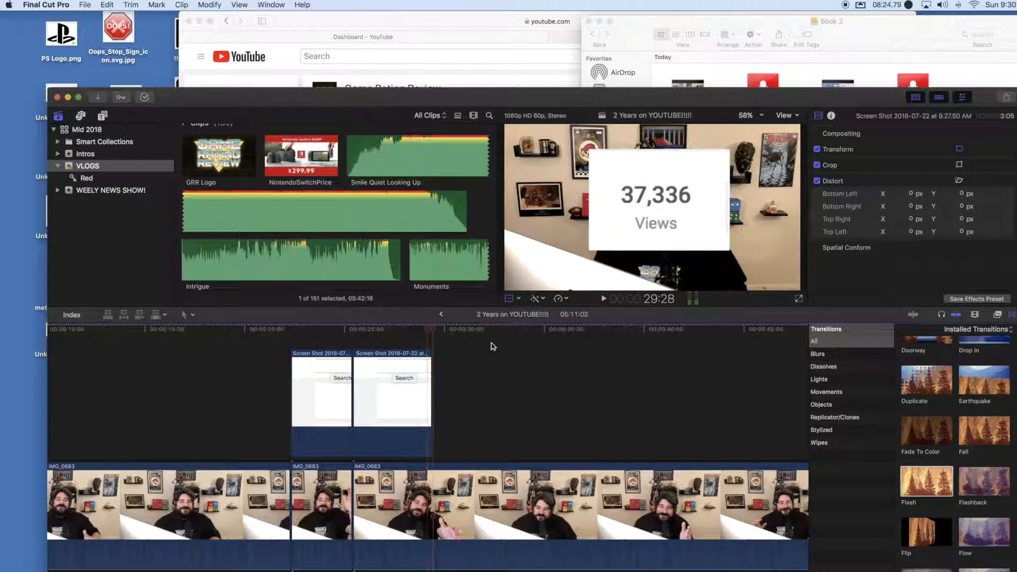
Step: Blade the last IMG_0683 clip and its Thank you GRR audio at 29:24 and again about 9 seconds further on
left_click(434, 358)
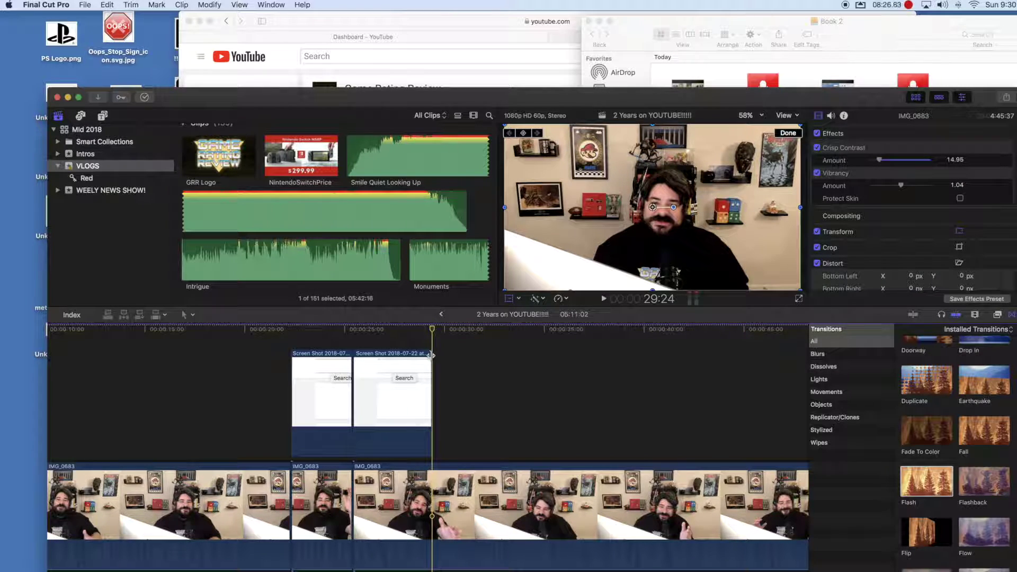
left_click(192, 315)
left_click(204, 375)
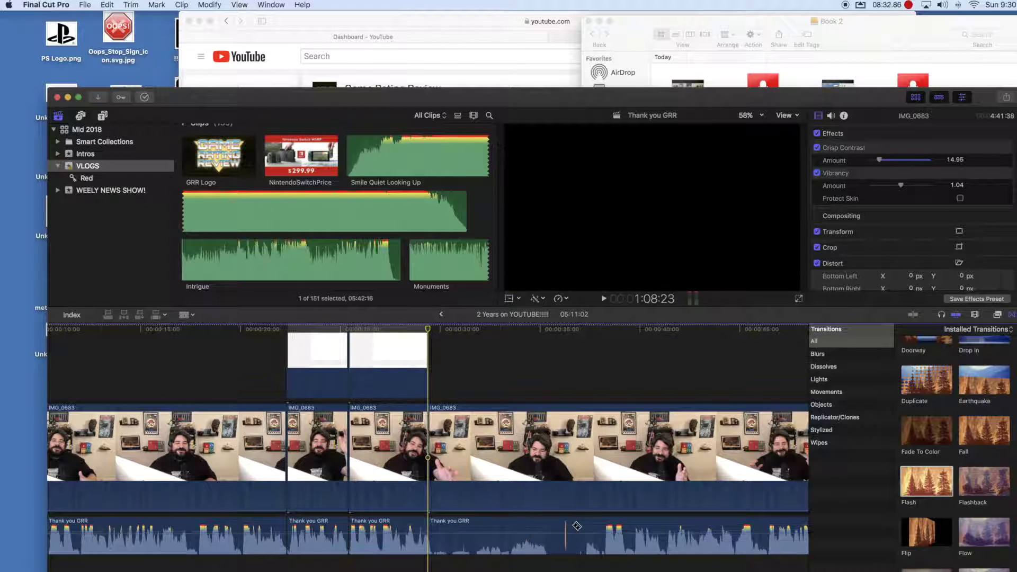
left_click(607, 528)
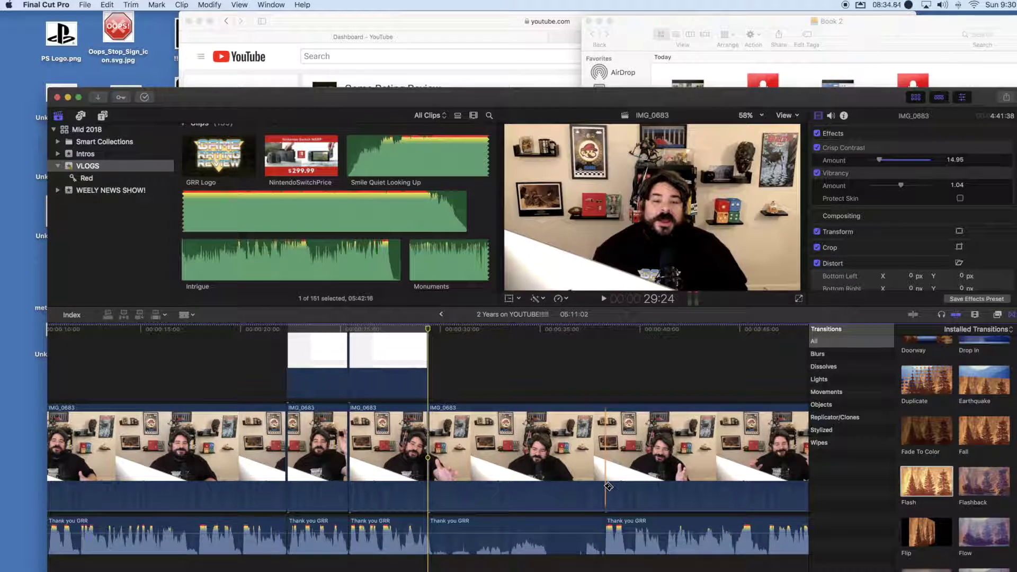
left_click(185, 315)
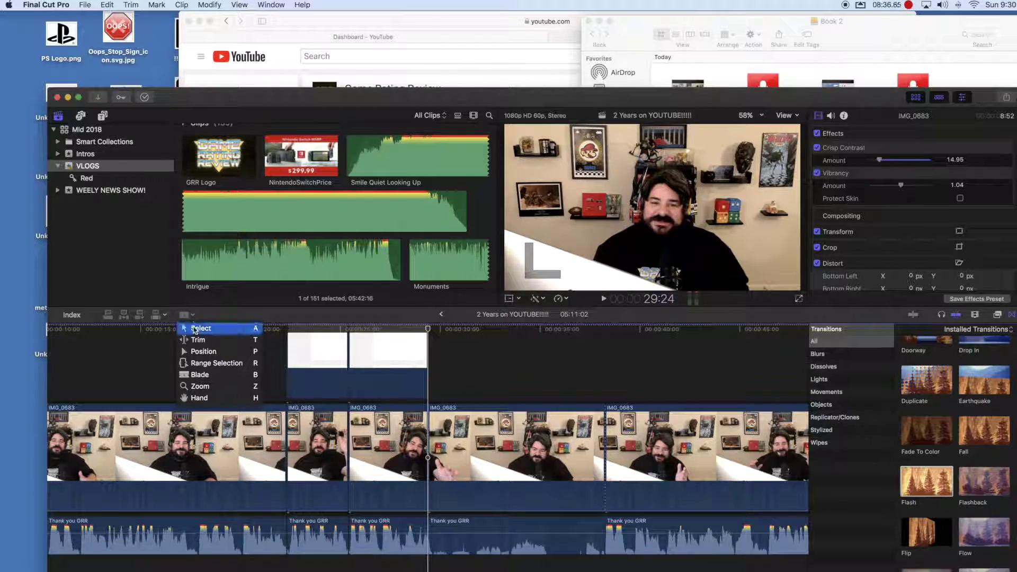
Step: Delete the bladed section of IMG_0683 and its Thank you GRR audio that starts at 29:24
left_click(200, 325)
left_click(518, 477)
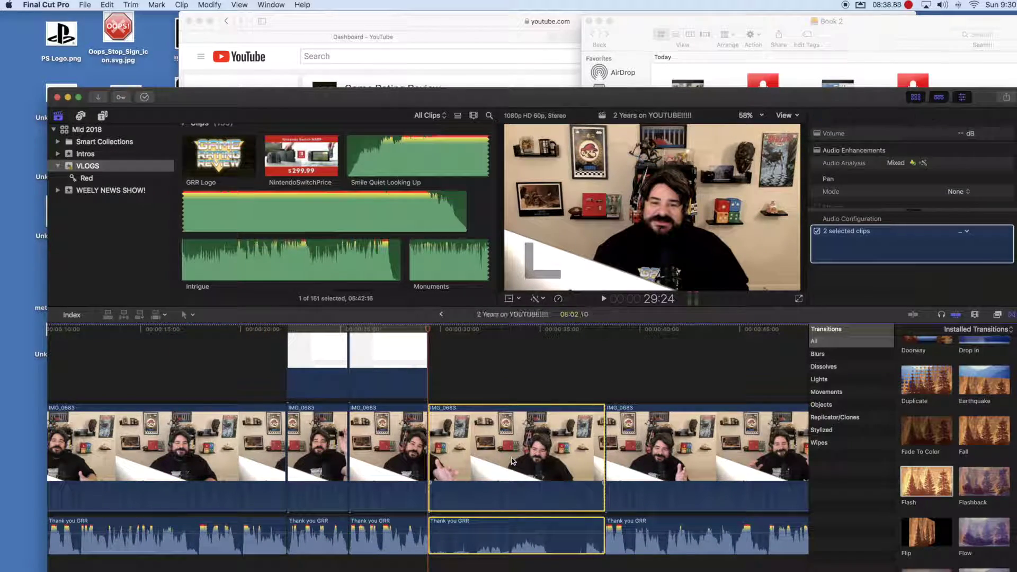
key("Delete")
Step: Play past the cut and connect the screenshot showing the channel's Videos count above IMG_0683 at 30:53
left_click(375, 331)
left_click(604, 299)
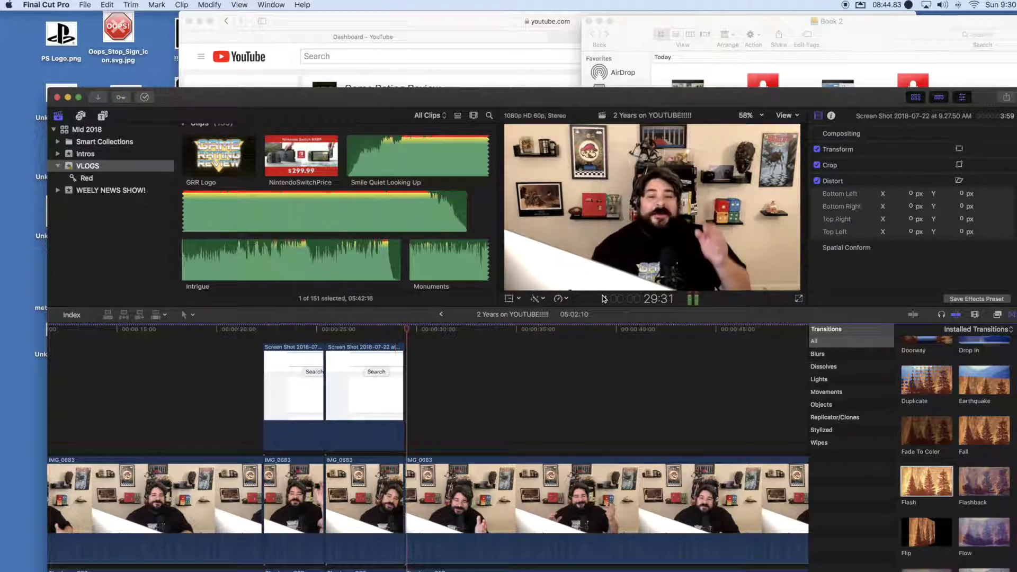
key("space")
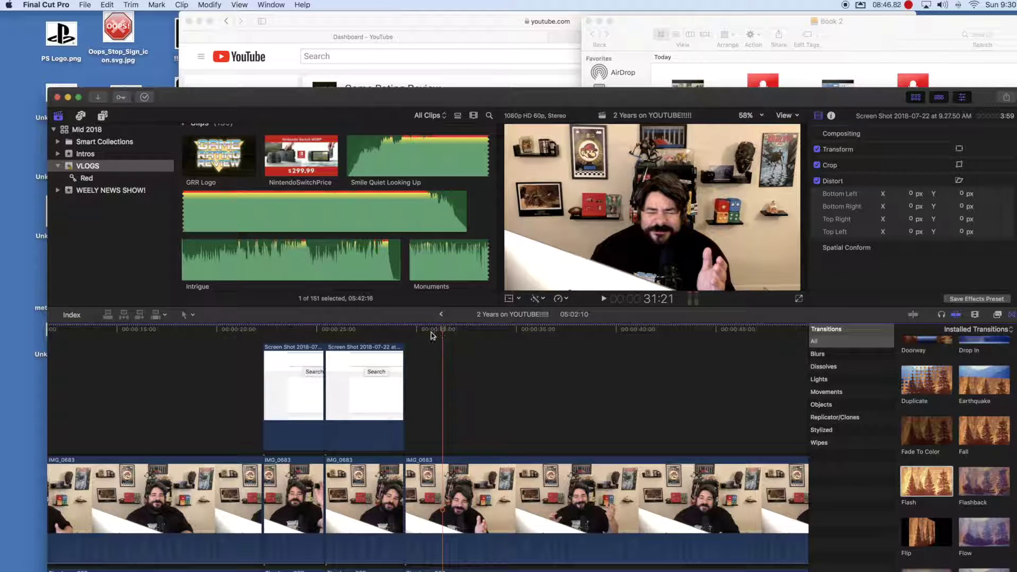
left_click_drag(447, 332, 434, 331)
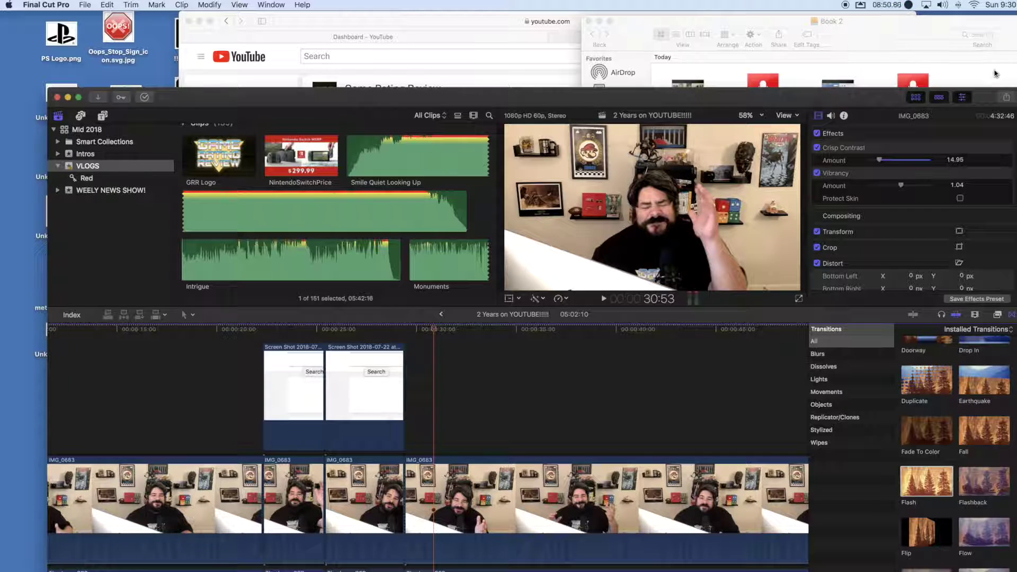
left_click(994, 70)
left_click_drag(978, 121, 430, 388)
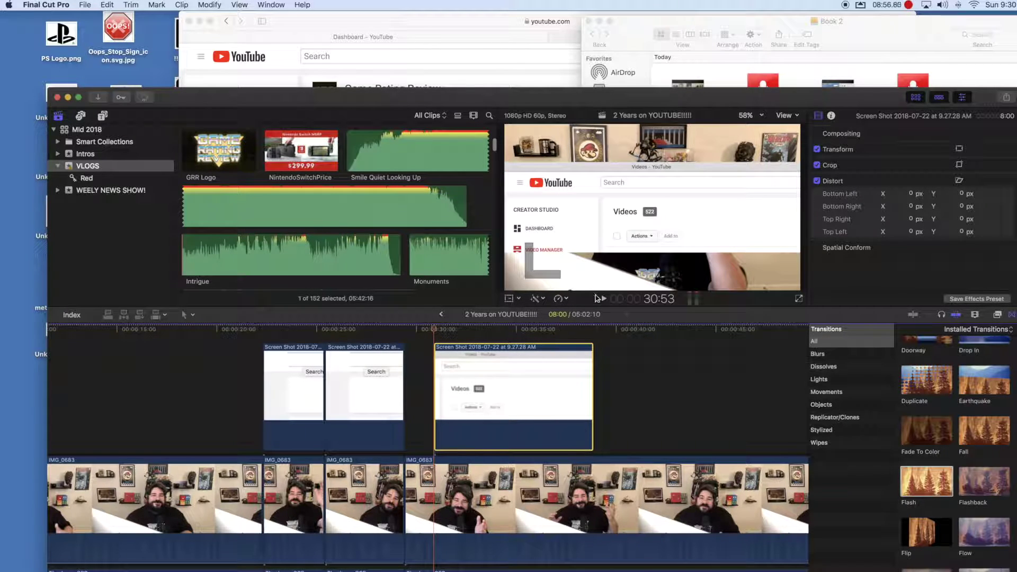
Step: Crop the newly added screenshot to only the Videos label and its count
left_click(520, 299)
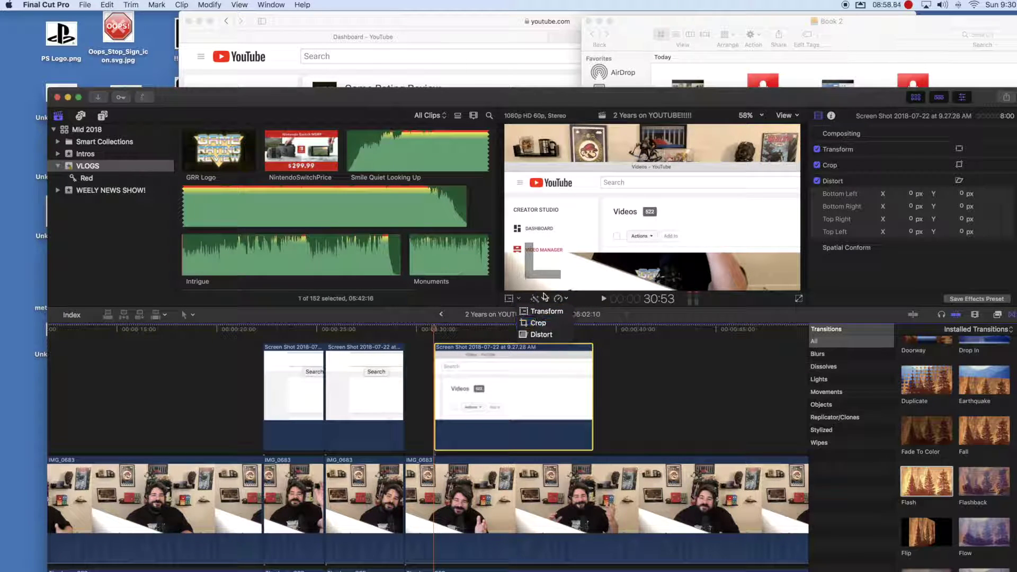
left_click(530, 324)
left_click_drag(505, 253, 601, 247)
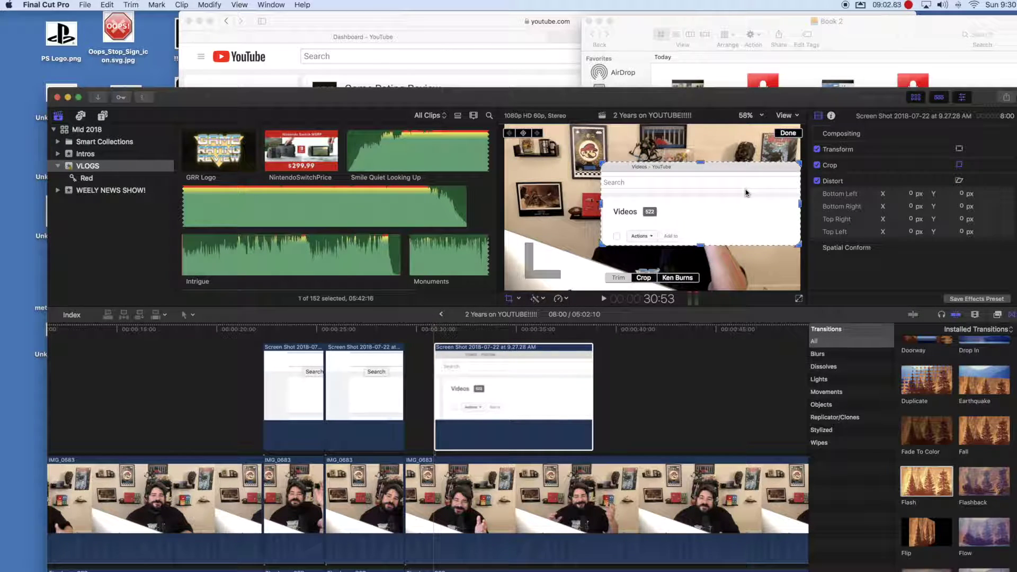
left_click_drag(800, 166, 669, 197)
left_click_drag(668, 236, 670, 233)
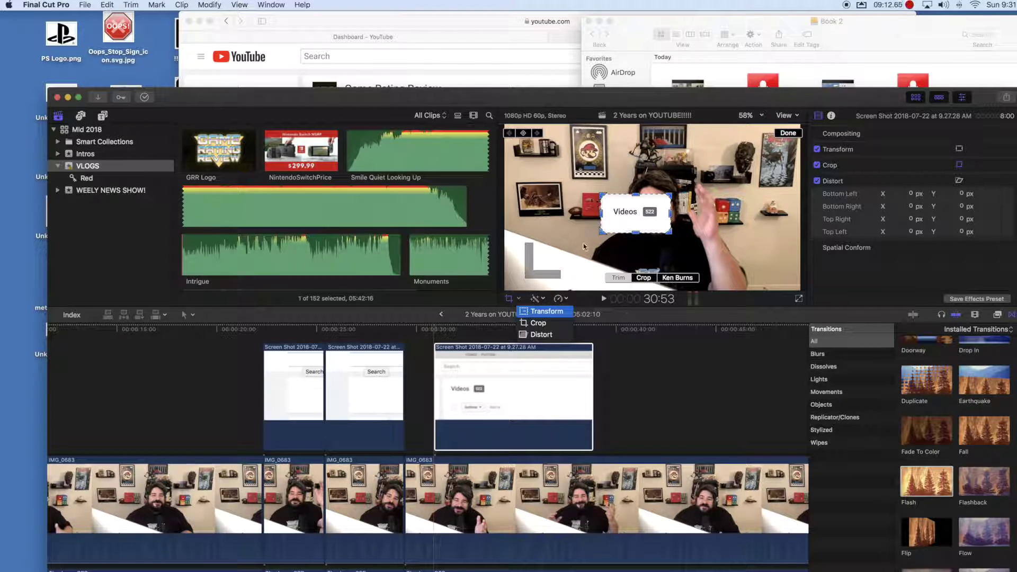
Step: Enlarge the cropped Videos card with Transform and position it over the speaker's face
key("Return")
left_click_drag(601, 195, 507, 171)
left_click_drag(593, 196, 595, 196)
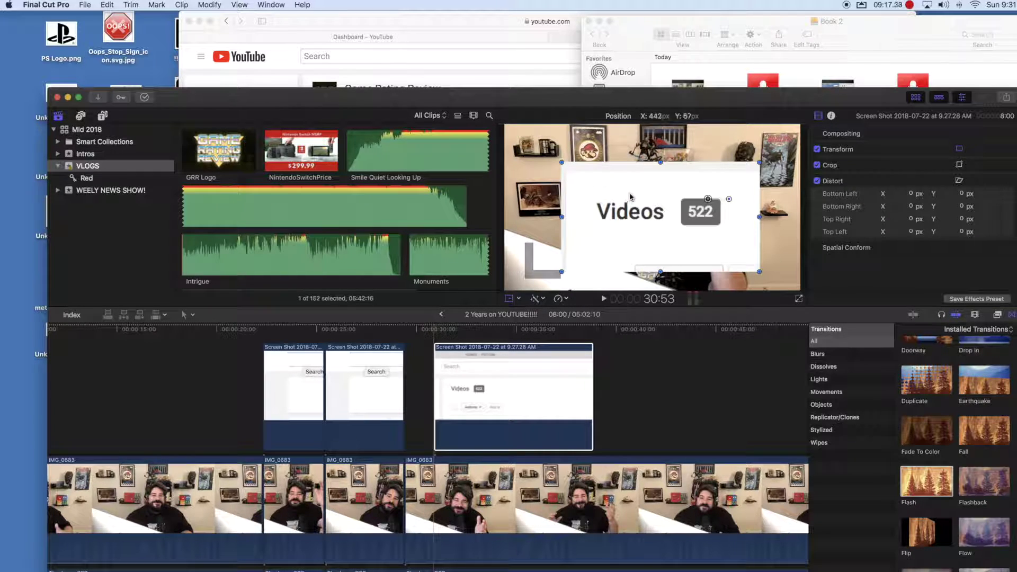
left_click_drag(629, 193, 616, 185)
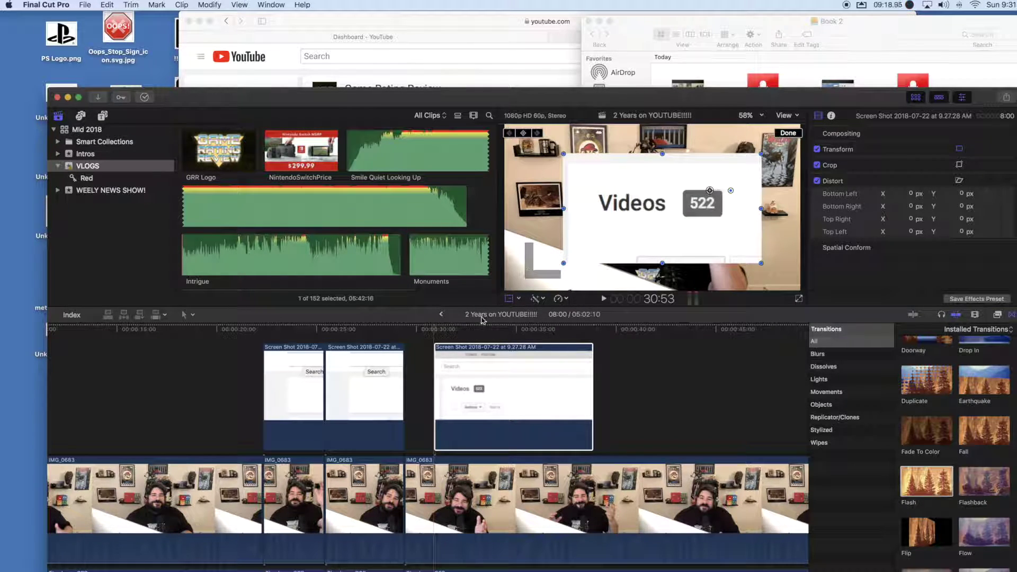
Step: Play the timeline from 28:16 through the new overlay and trim the end of the Videos overlay to a 6:06 duration
left_click(381, 329)
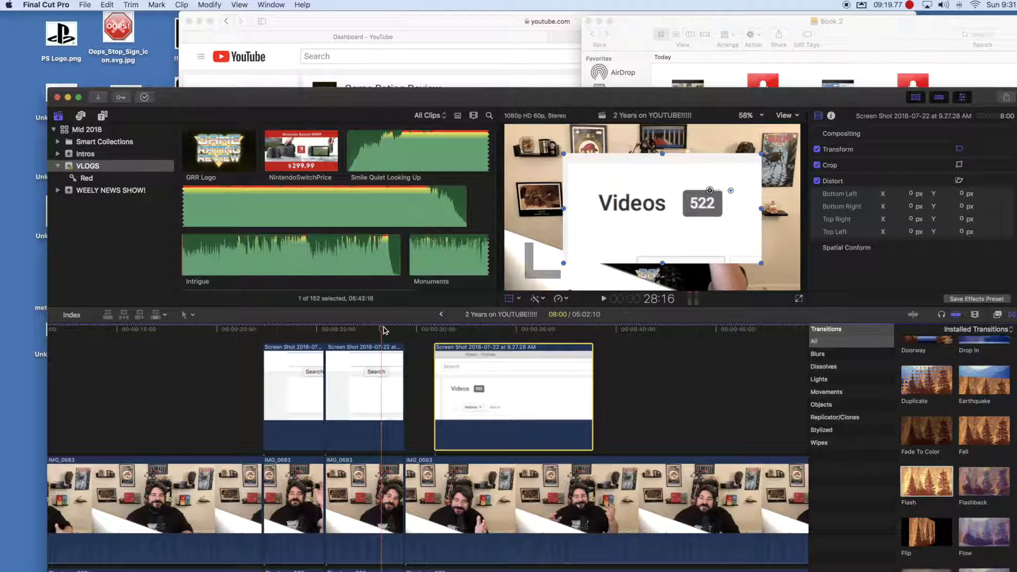
left_click(606, 299)
left_click_drag(593, 376, 554, 366)
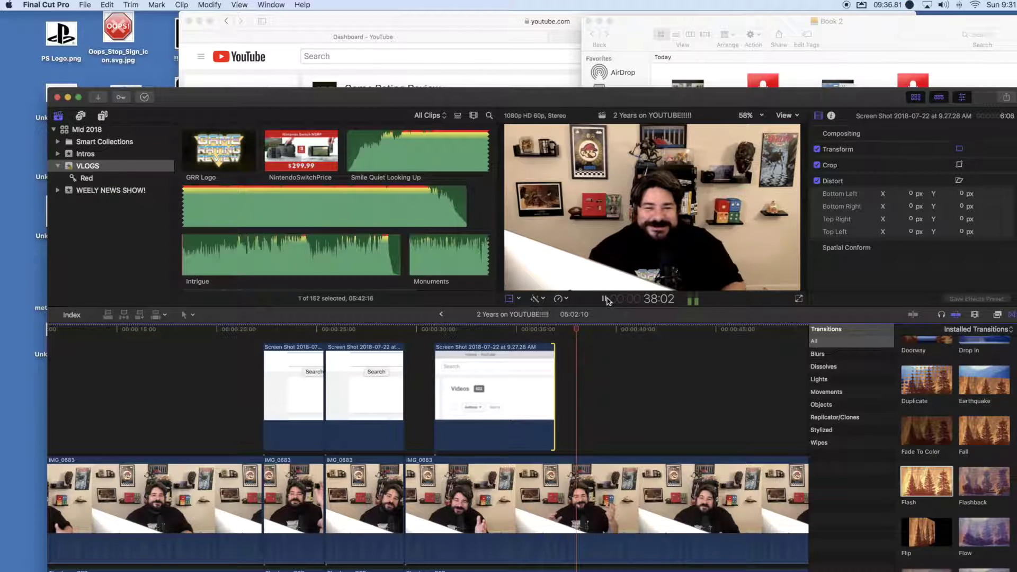
left_click(607, 299)
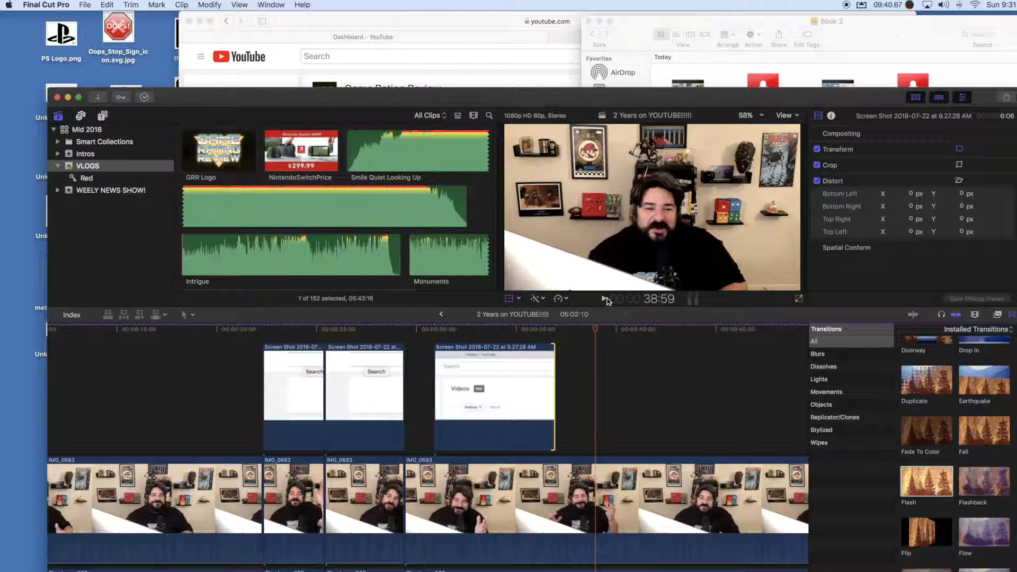
Step: Find where the speaker finishes near the timeline's end and blade IMG_0683 with its Thank you GRR audio at 4:45:34
scroll(726, 371, "right", 10)
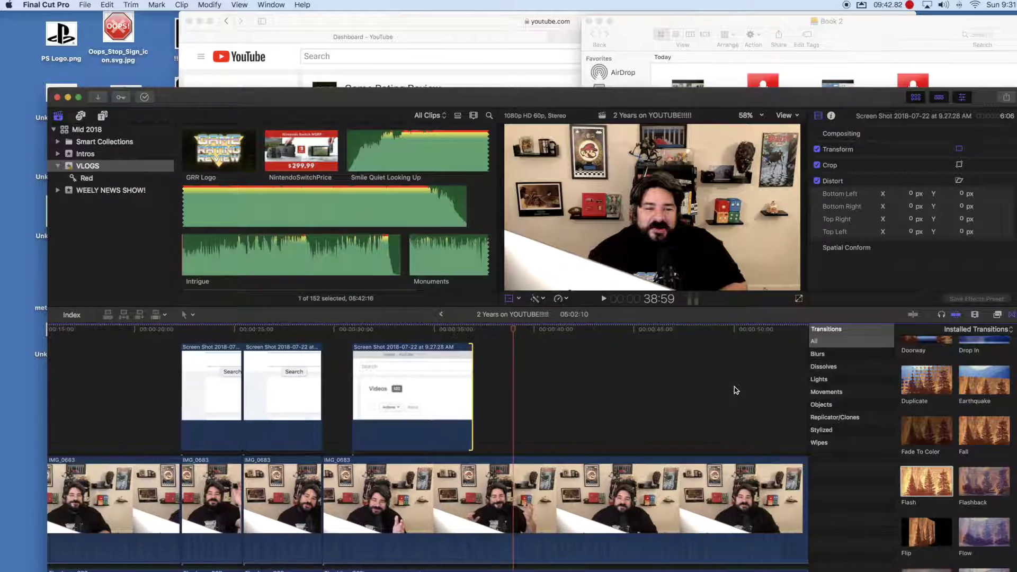
scroll(731, 387, "left", 10)
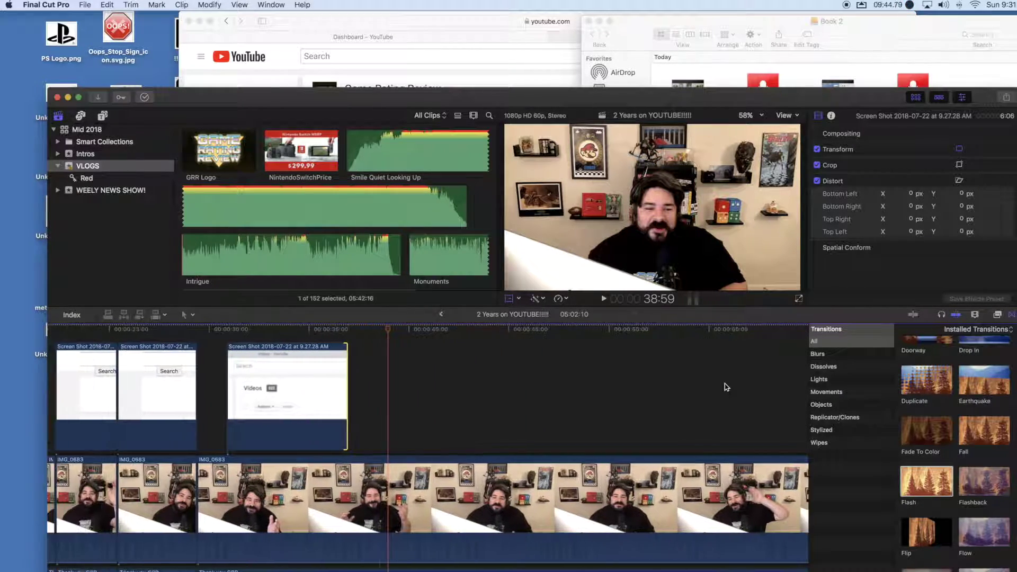
scroll(701, 388, "right", 15)
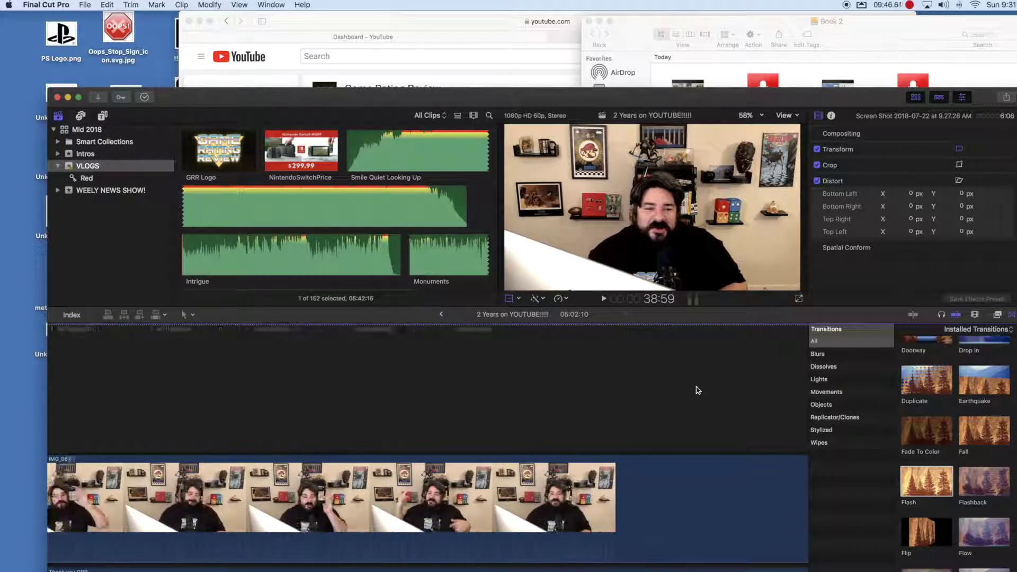
scroll(697, 393, "right", 15)
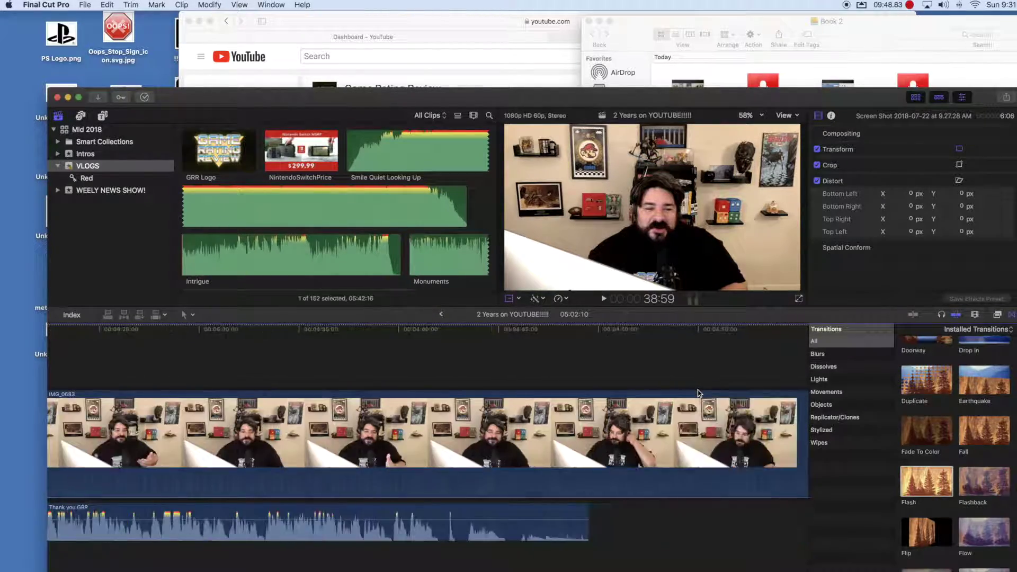
scroll(698, 393, "left", 5)
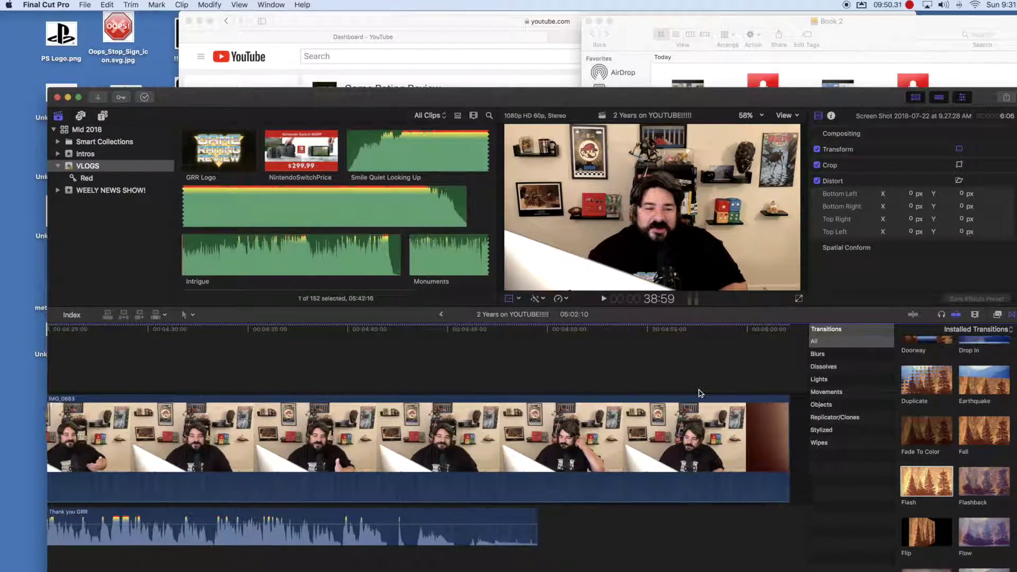
left_click(364, 364)
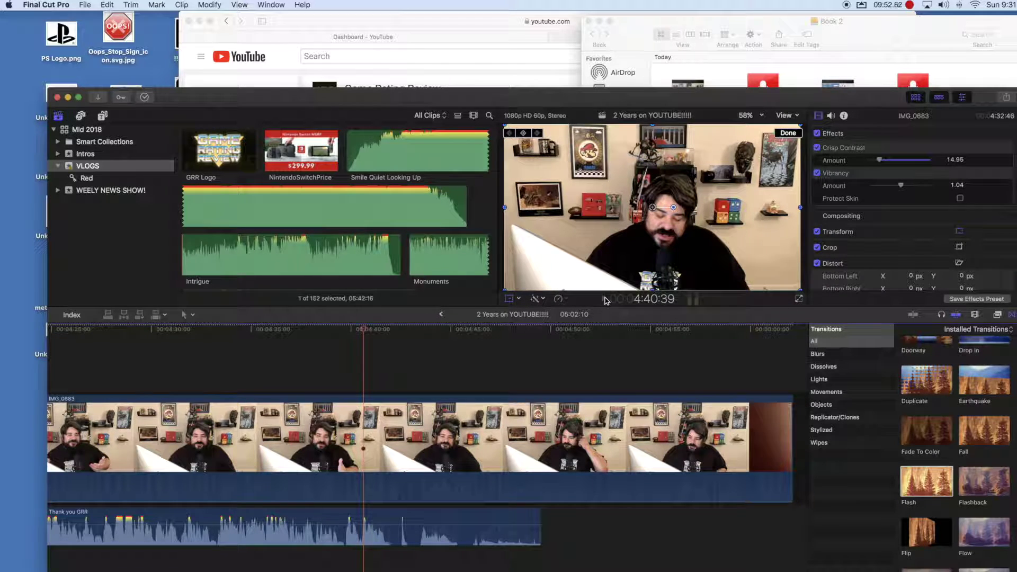
left_click(605, 300)
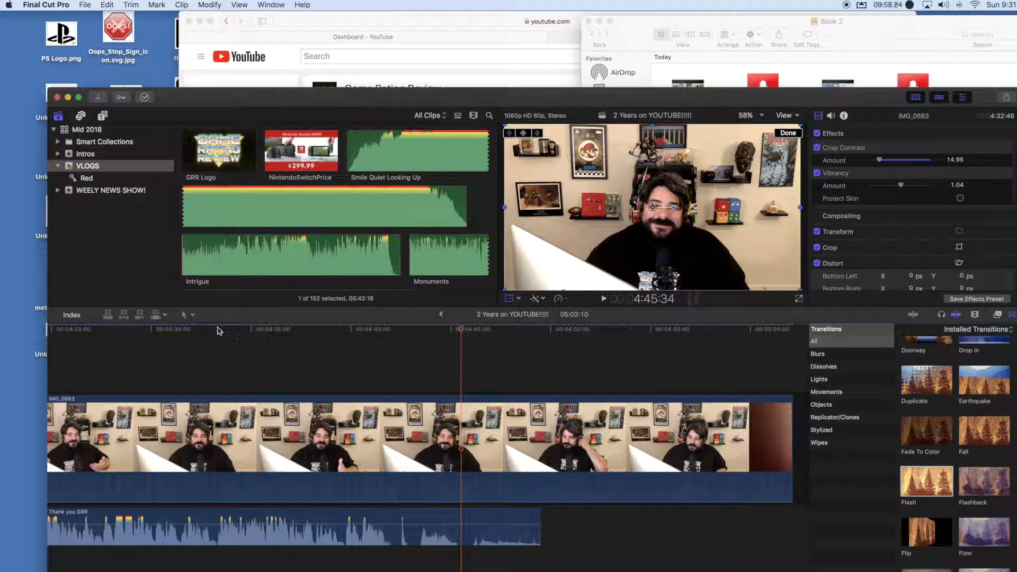
left_click(188, 314)
key("Return")
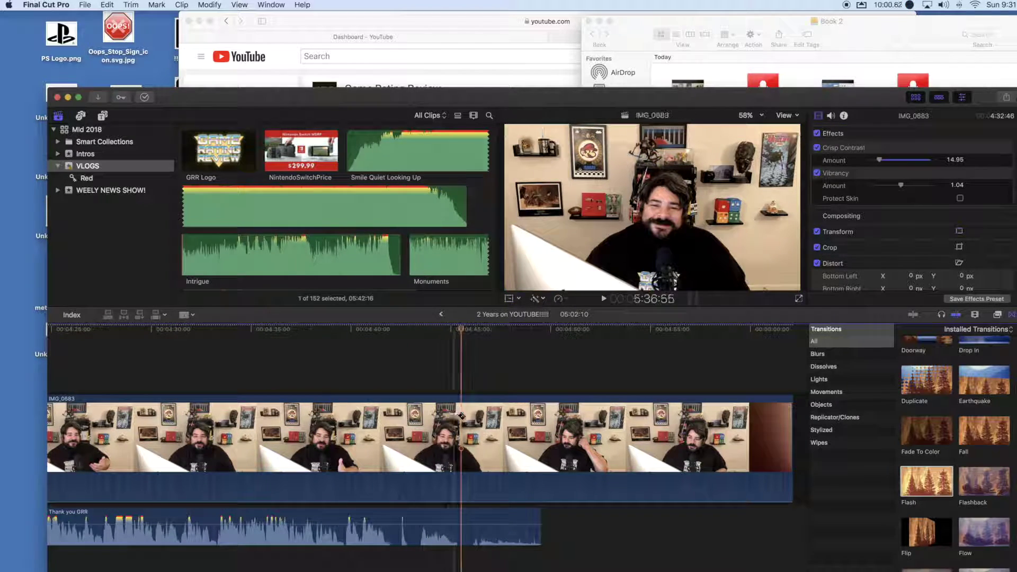
left_click(461, 417)
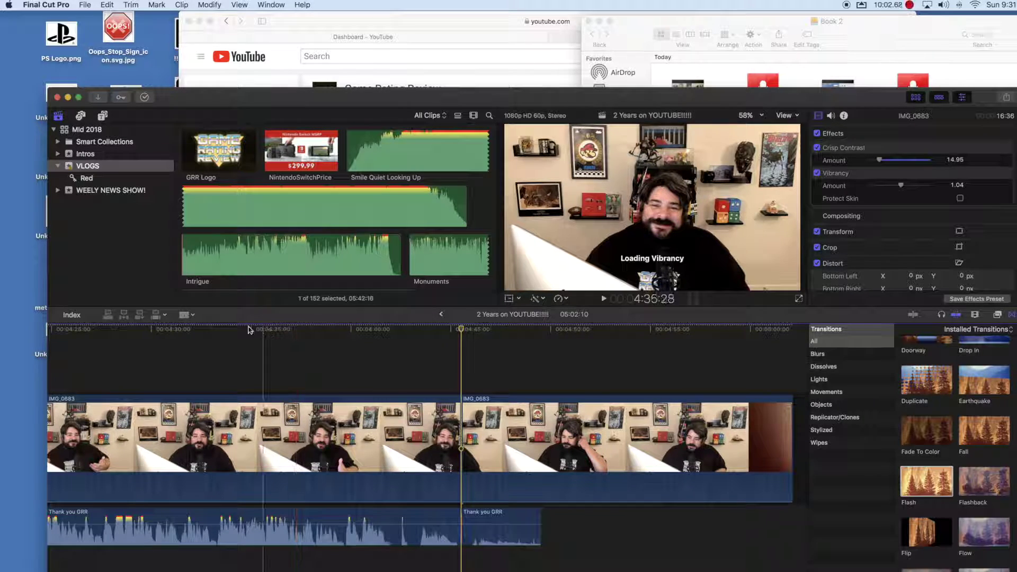
Step: Delete the leftover IMG_0683 and Thank you GRR segments after 4:45:34
left_click(188, 315)
left_click(200, 329)
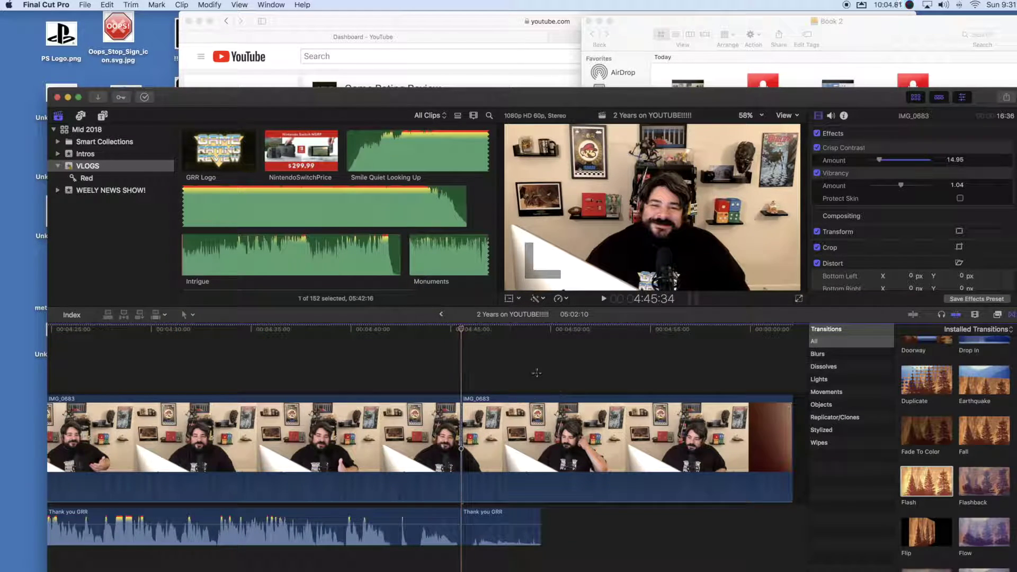
left_click_drag(538, 369, 510, 553)
key("Delete")
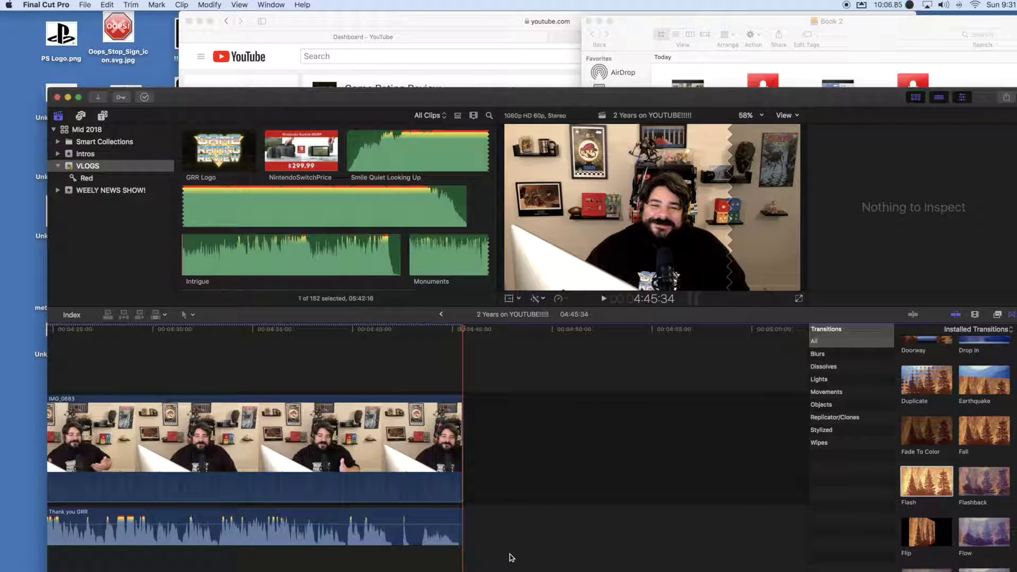
Step: Paste the copied GRR Logo intro at the end of the timeline and add a Flash transition before and after it
left_click(106, 5)
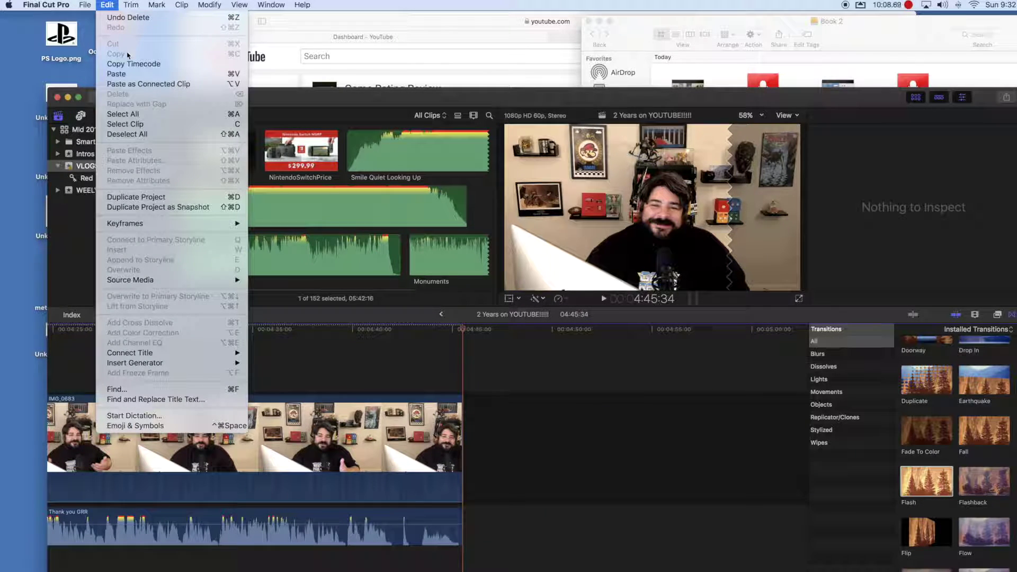
left_click(117, 74)
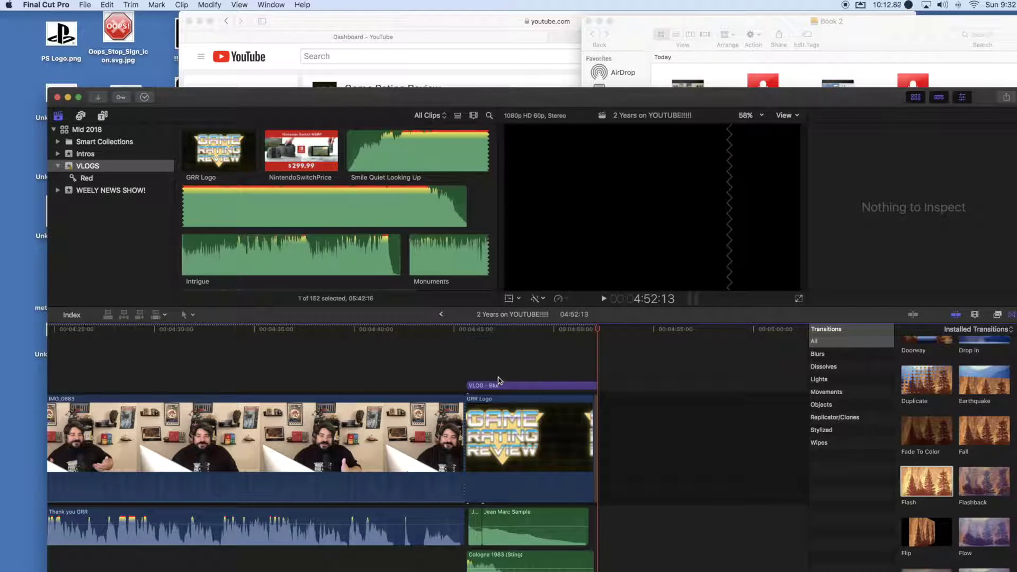
left_click(498, 382)
left_click_drag(913, 480, 467, 428)
left_click(604, 432)
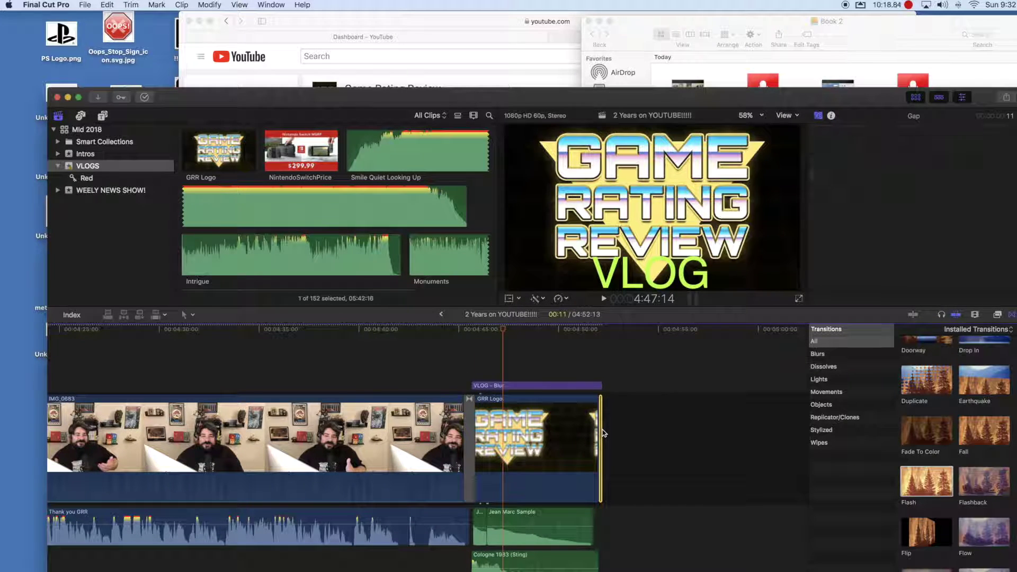
left_click(603, 433)
left_click_drag(901, 466, 586, 447)
Step: Change the closing logo's VLOG title text to 2 YEARS and move the playhead to 4:44:21
left_click(524, 389)
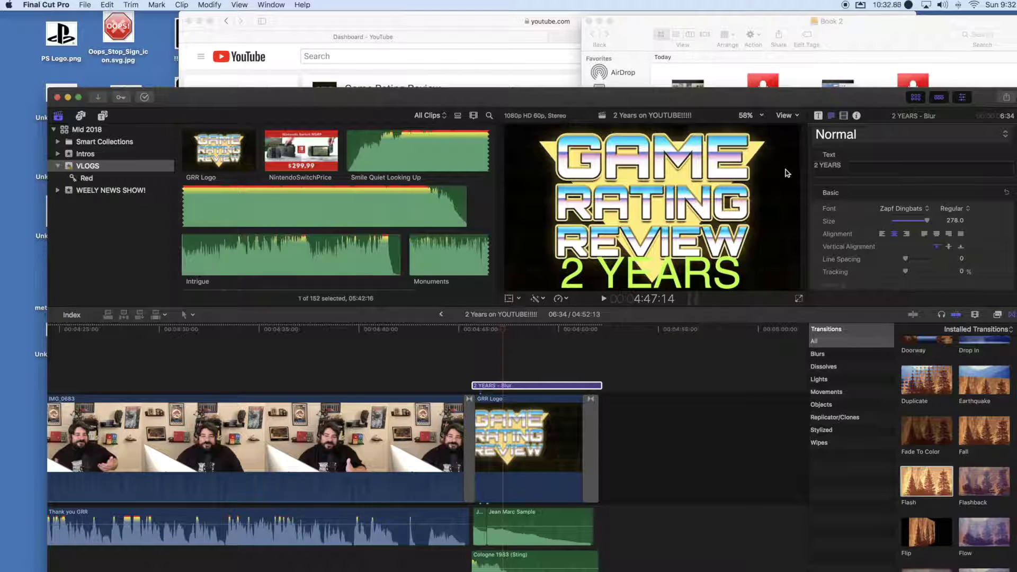
scroll(815, 220, "down", 1)
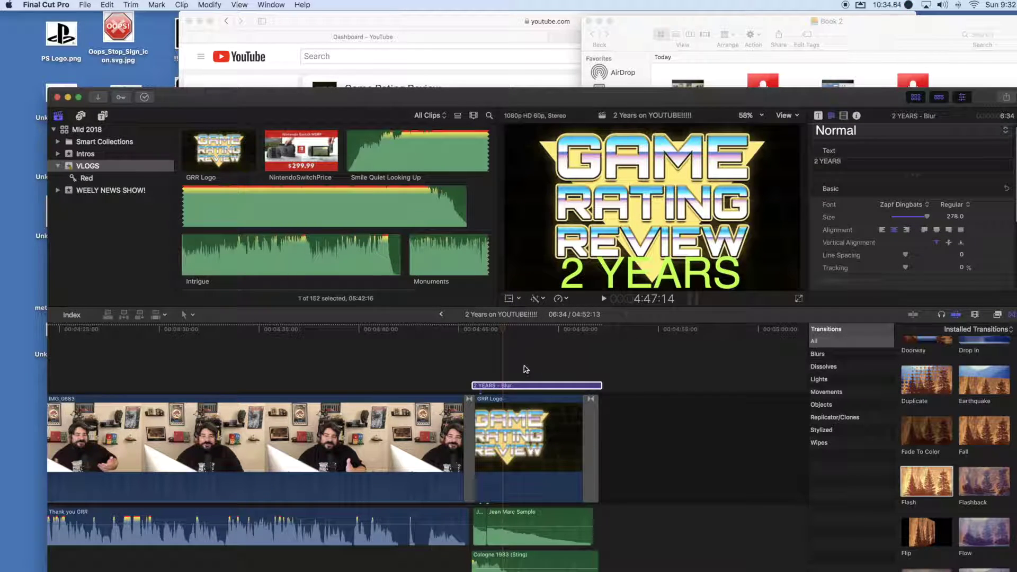
left_click(448, 361)
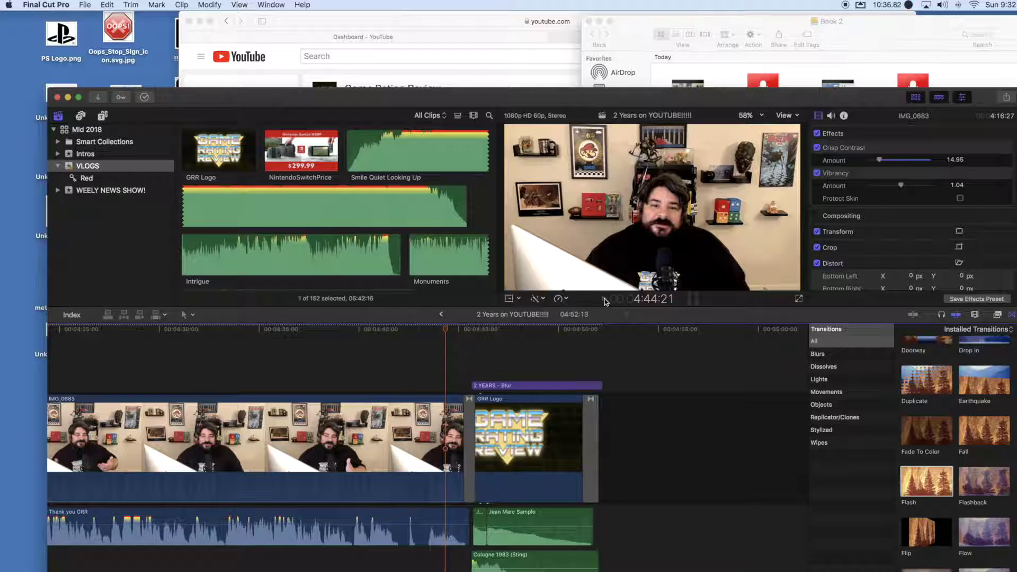